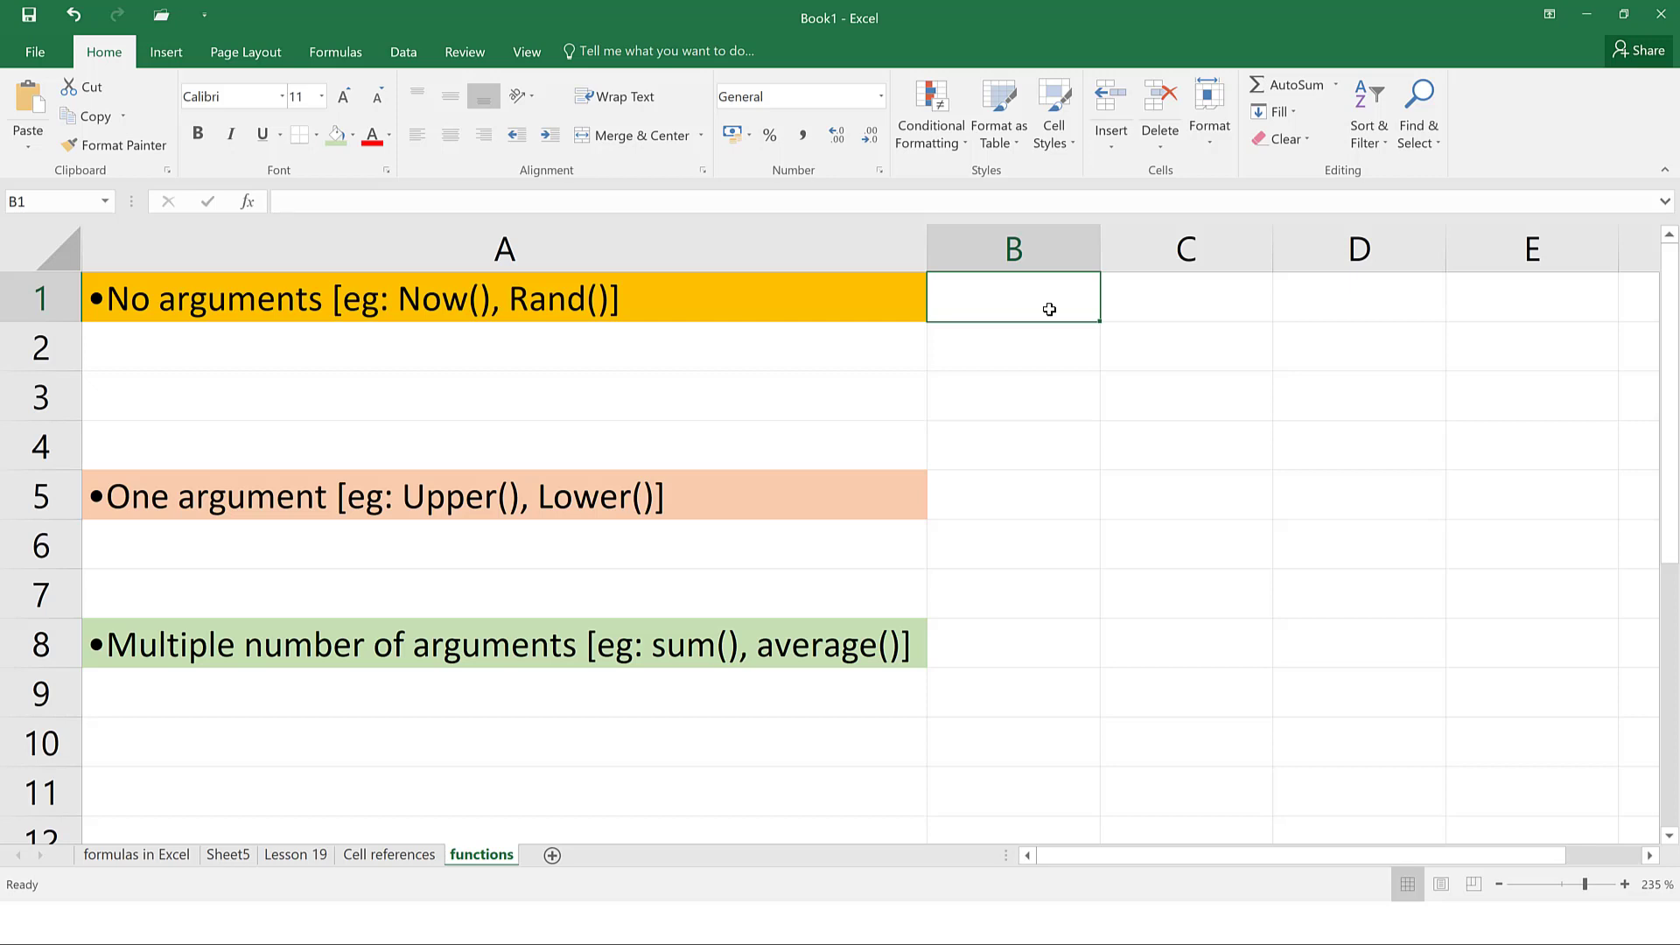
# Enter the formula =NOW() in cell B1 and widen column B to fit the full date and time
pyautogui.write('=')
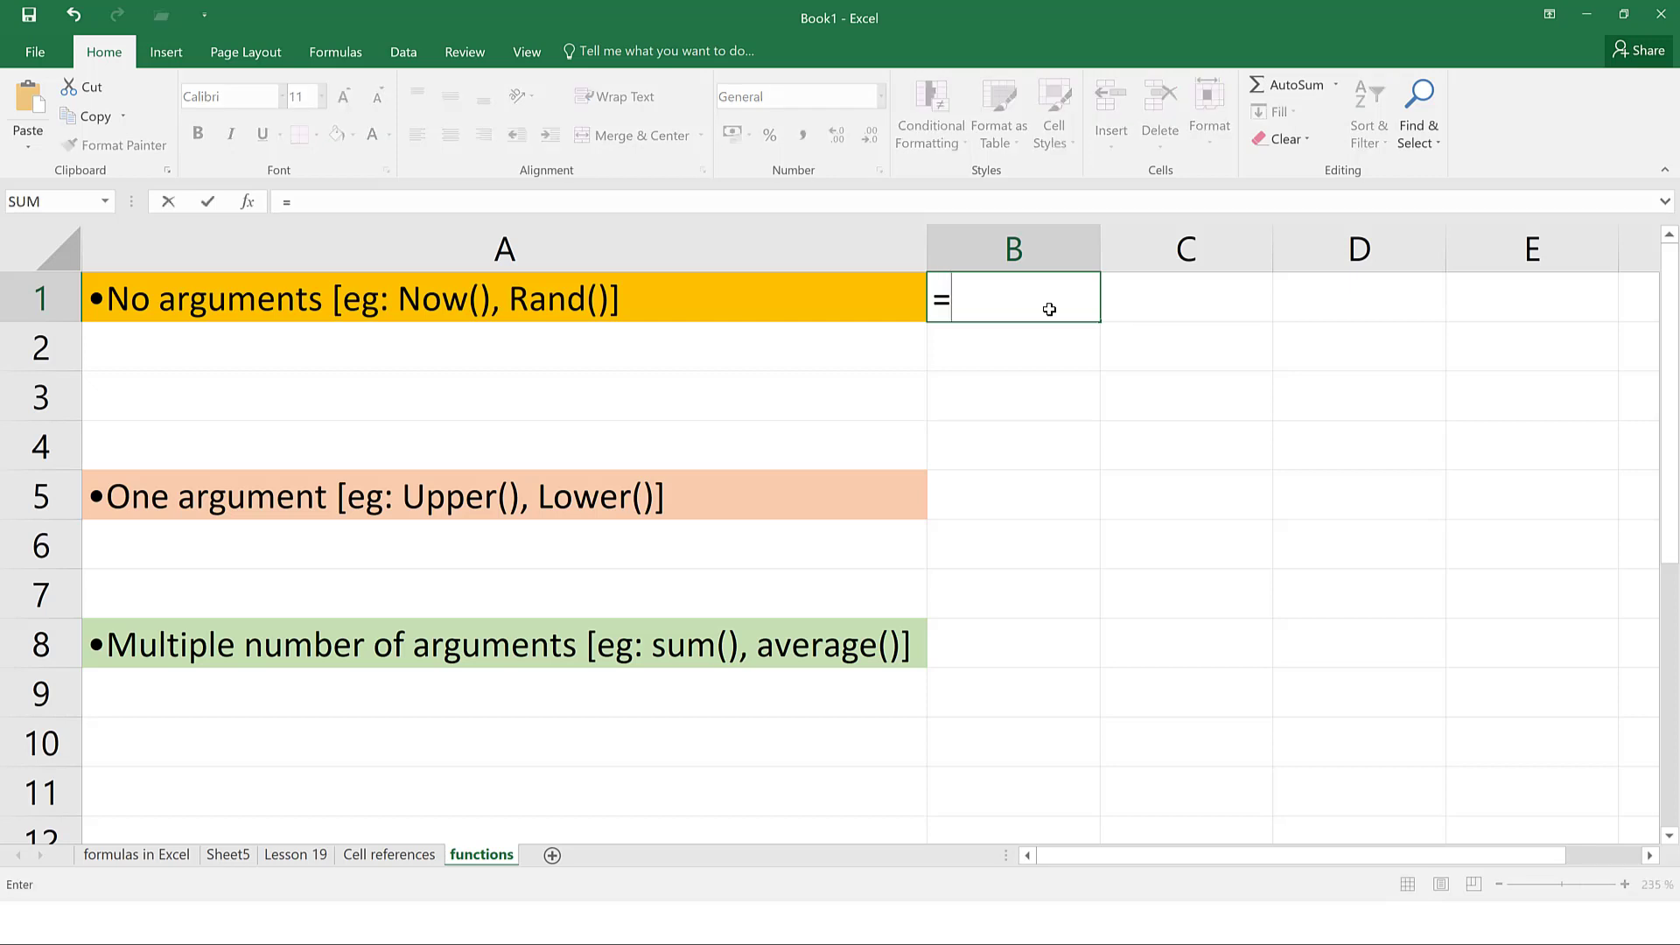
pyautogui.write('now')
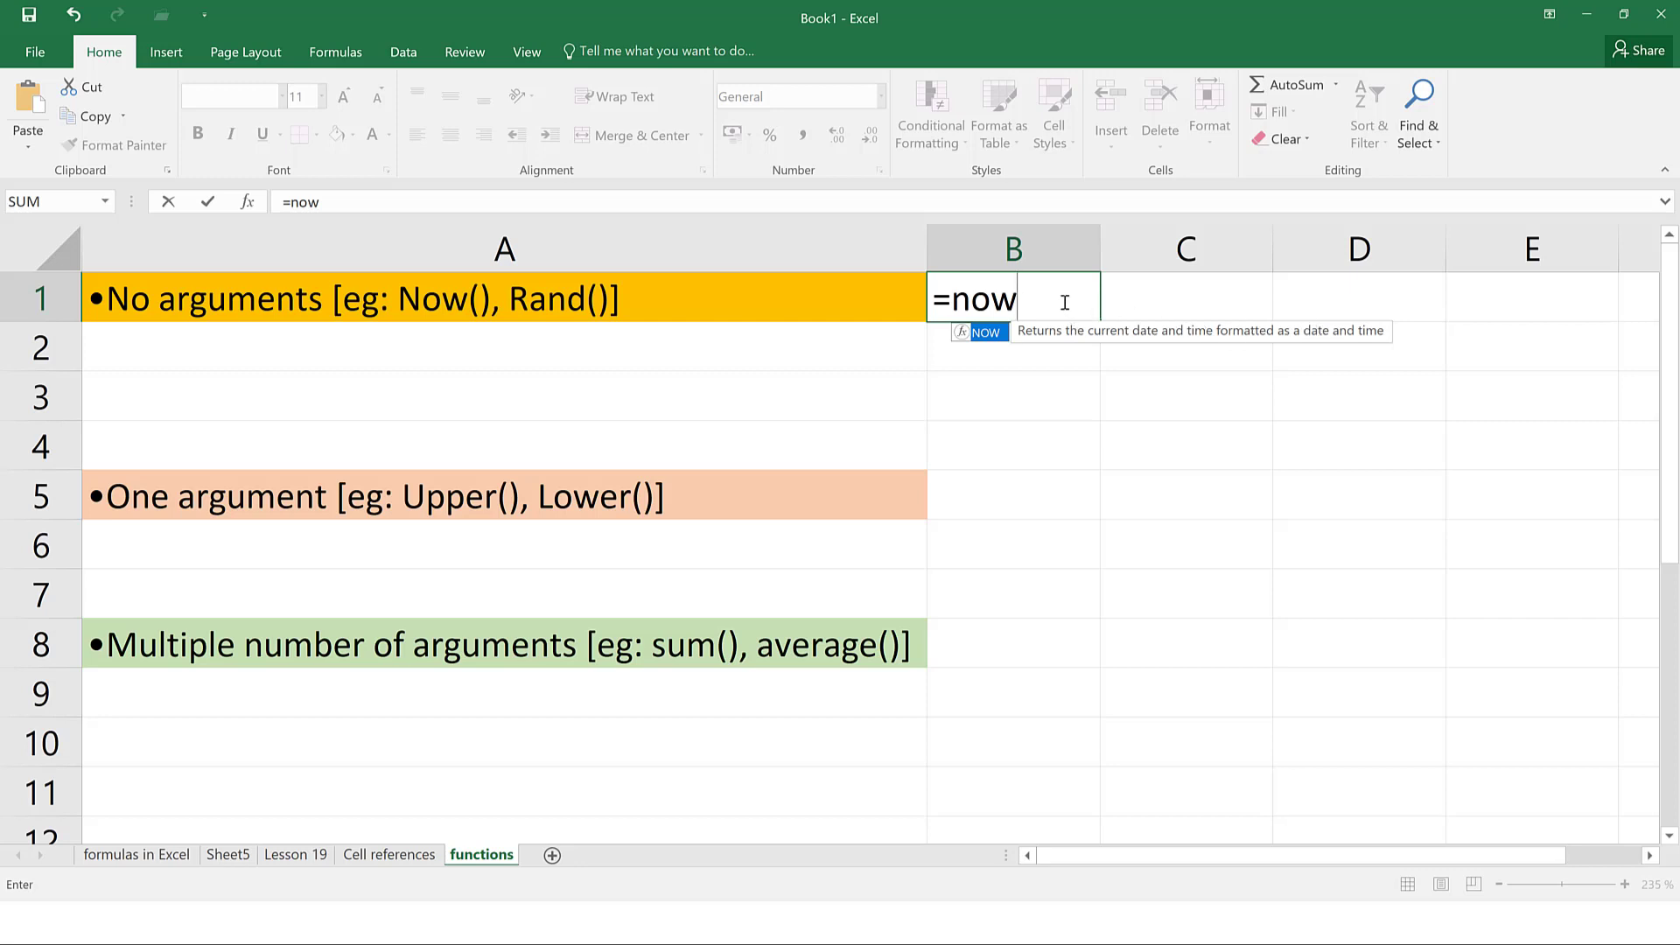
pyautogui.write('(')
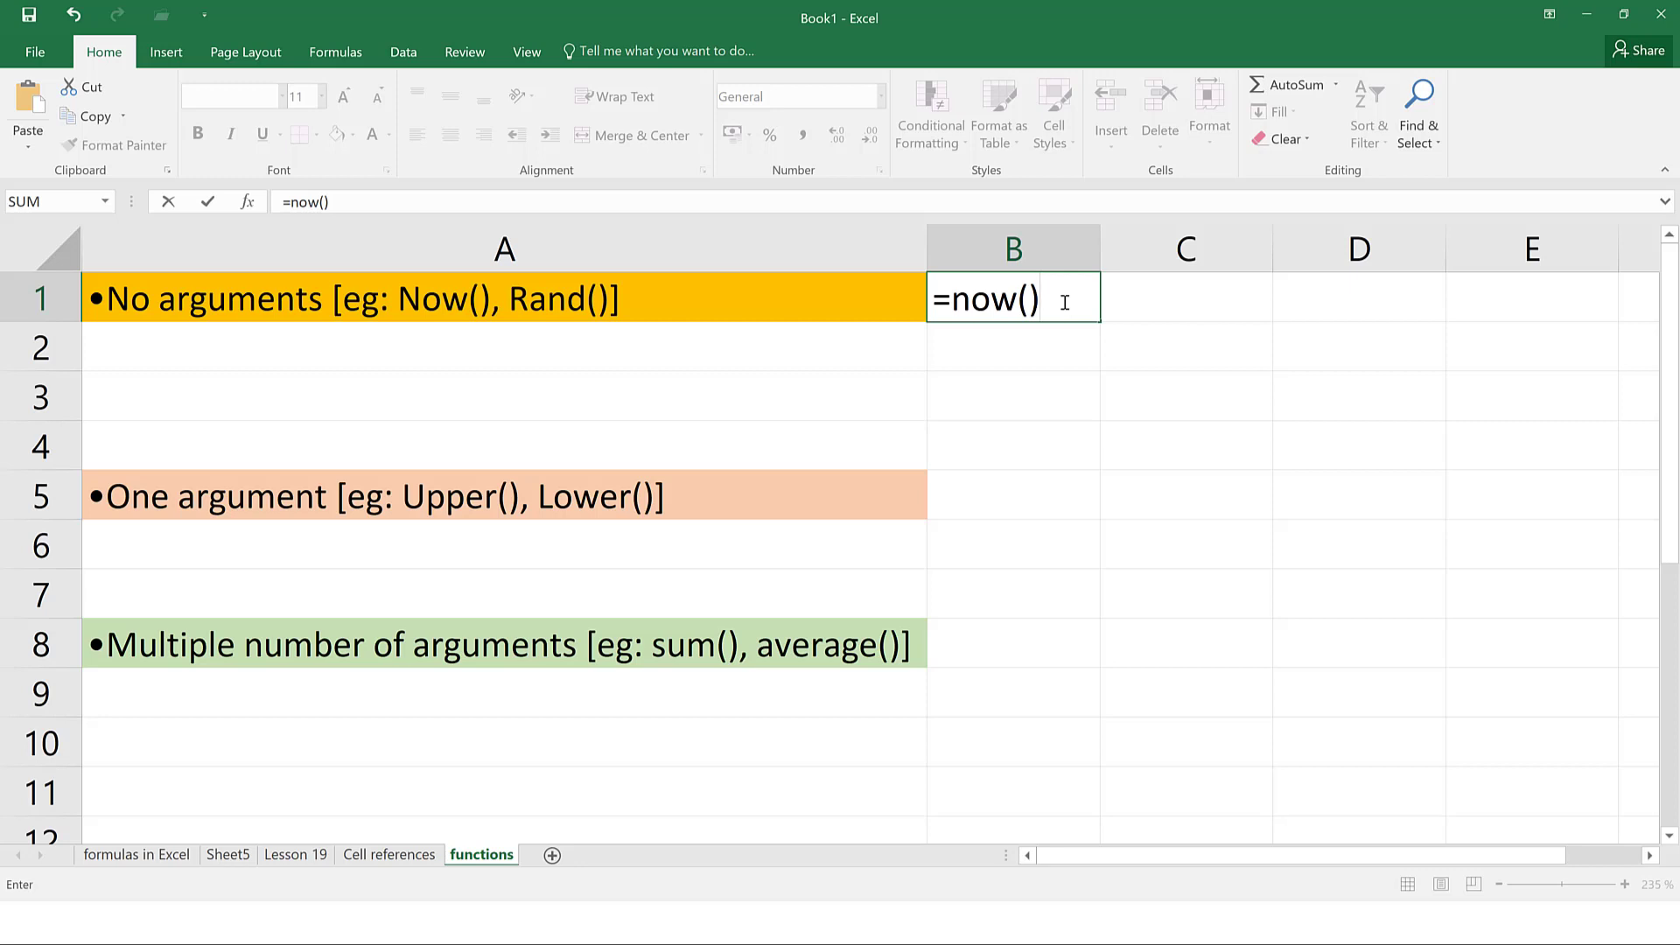
pyautogui.press('Return')
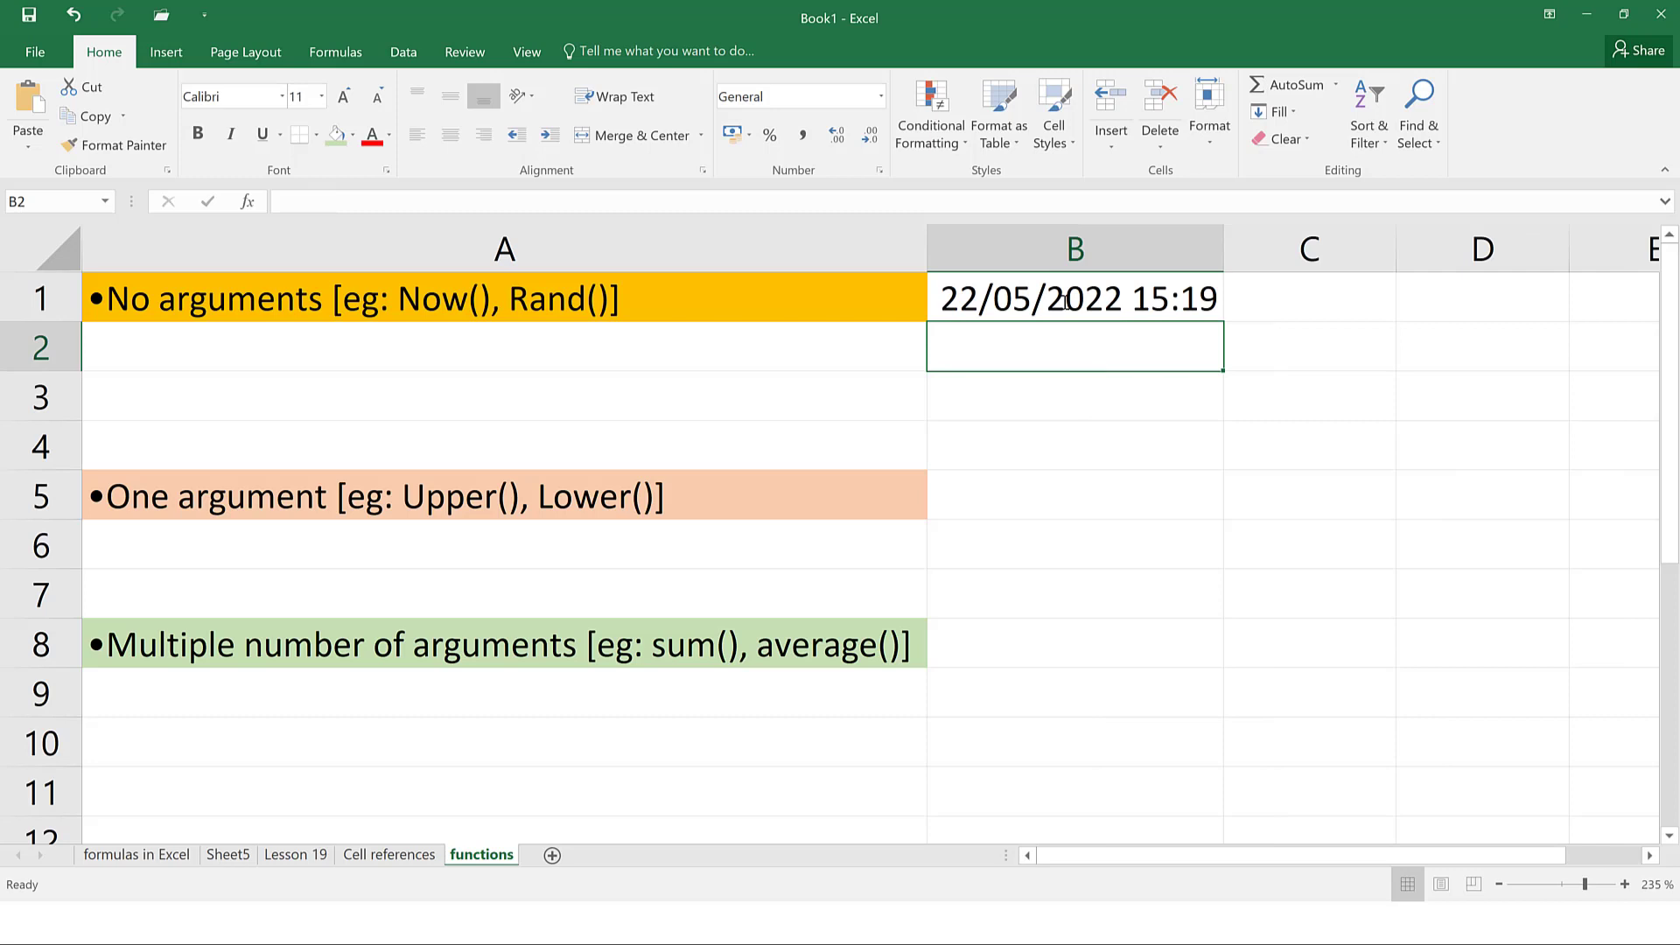
pyautogui.moveTo(1222, 248); pyautogui.dragTo(1165, 247)
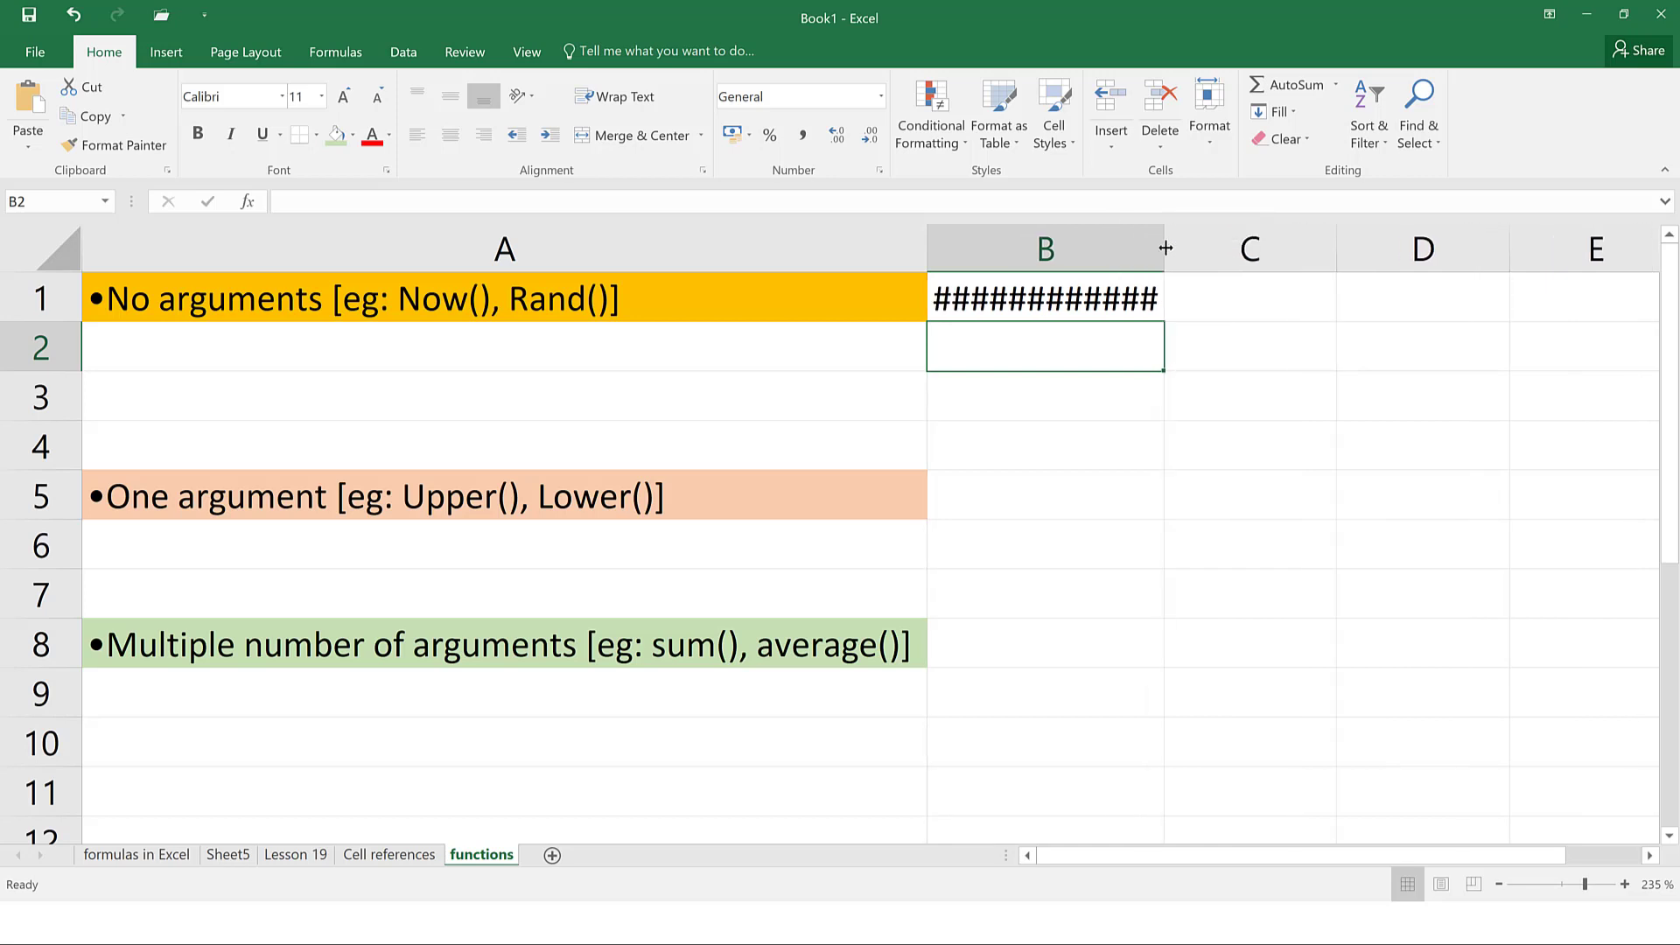
pyautogui.moveTo(1165, 248); pyautogui.dragTo(1288, 250)
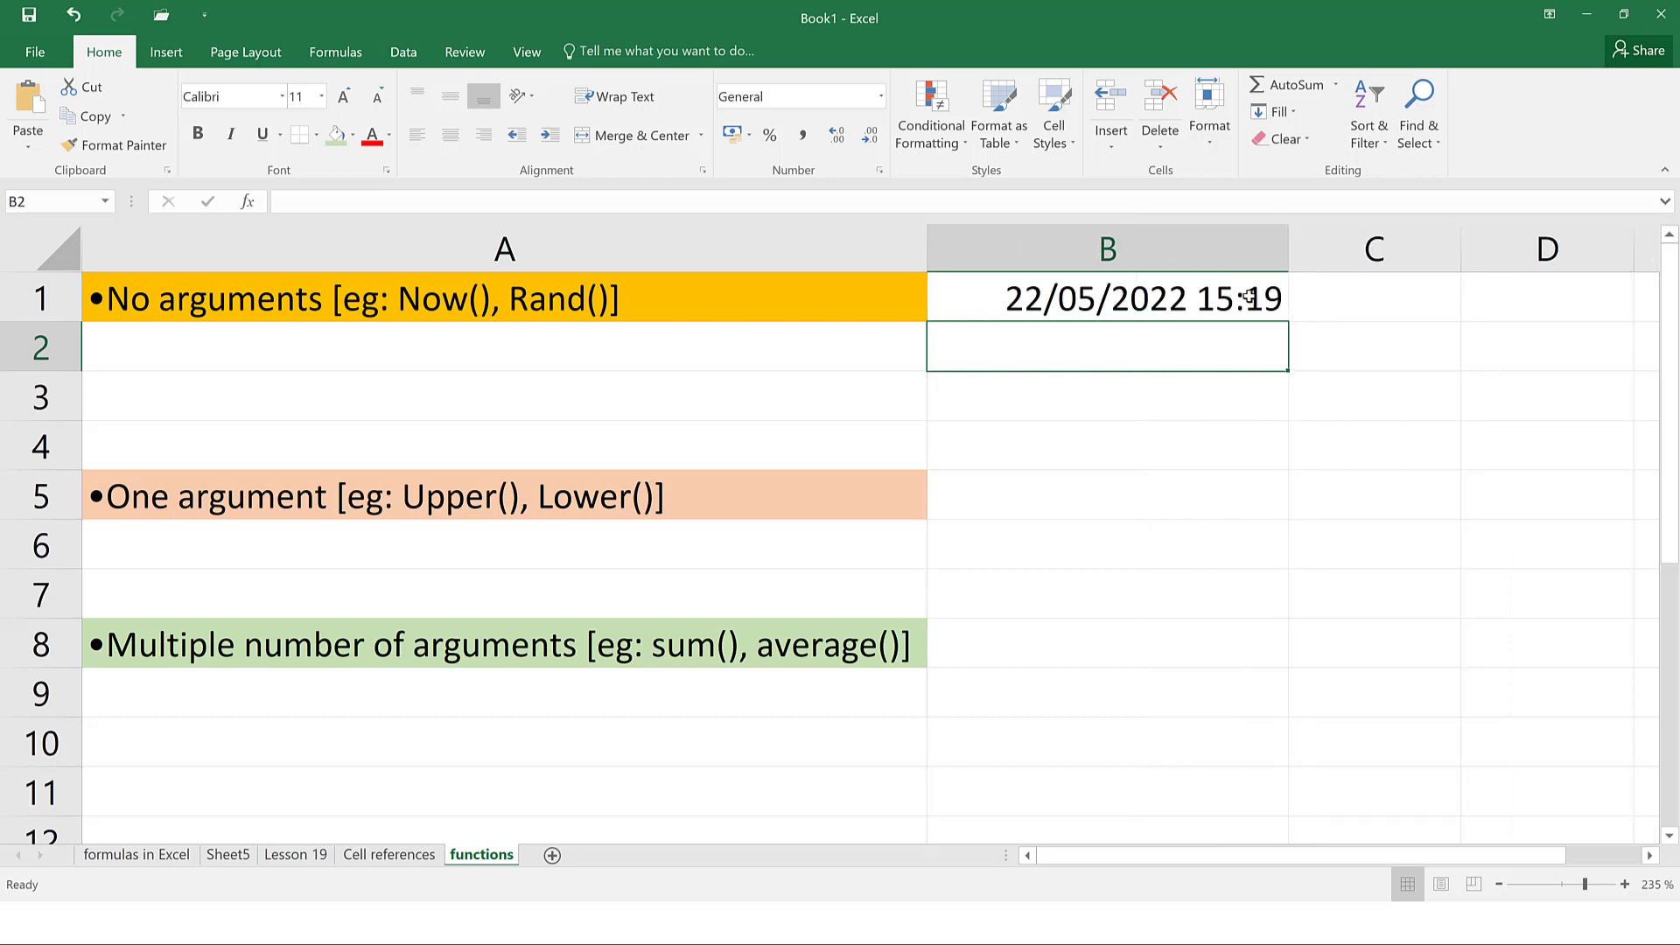
# Inspect the formula behind the date and time in cell B1
pyautogui.click(1248, 298)
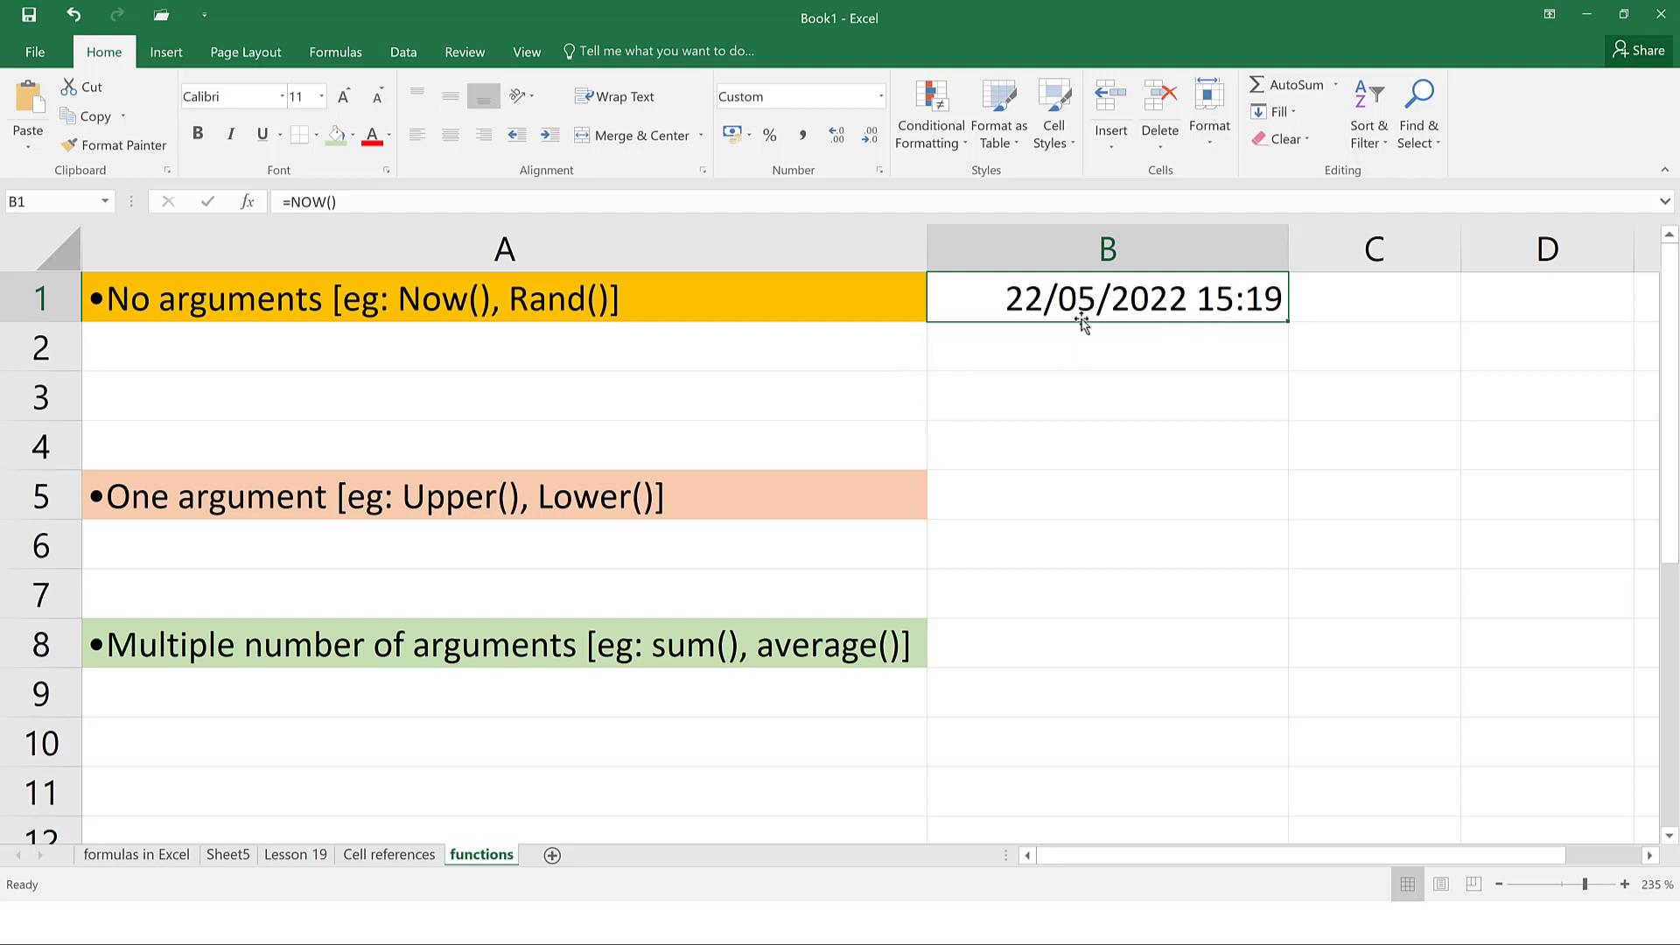
pyautogui.click(729, 200)
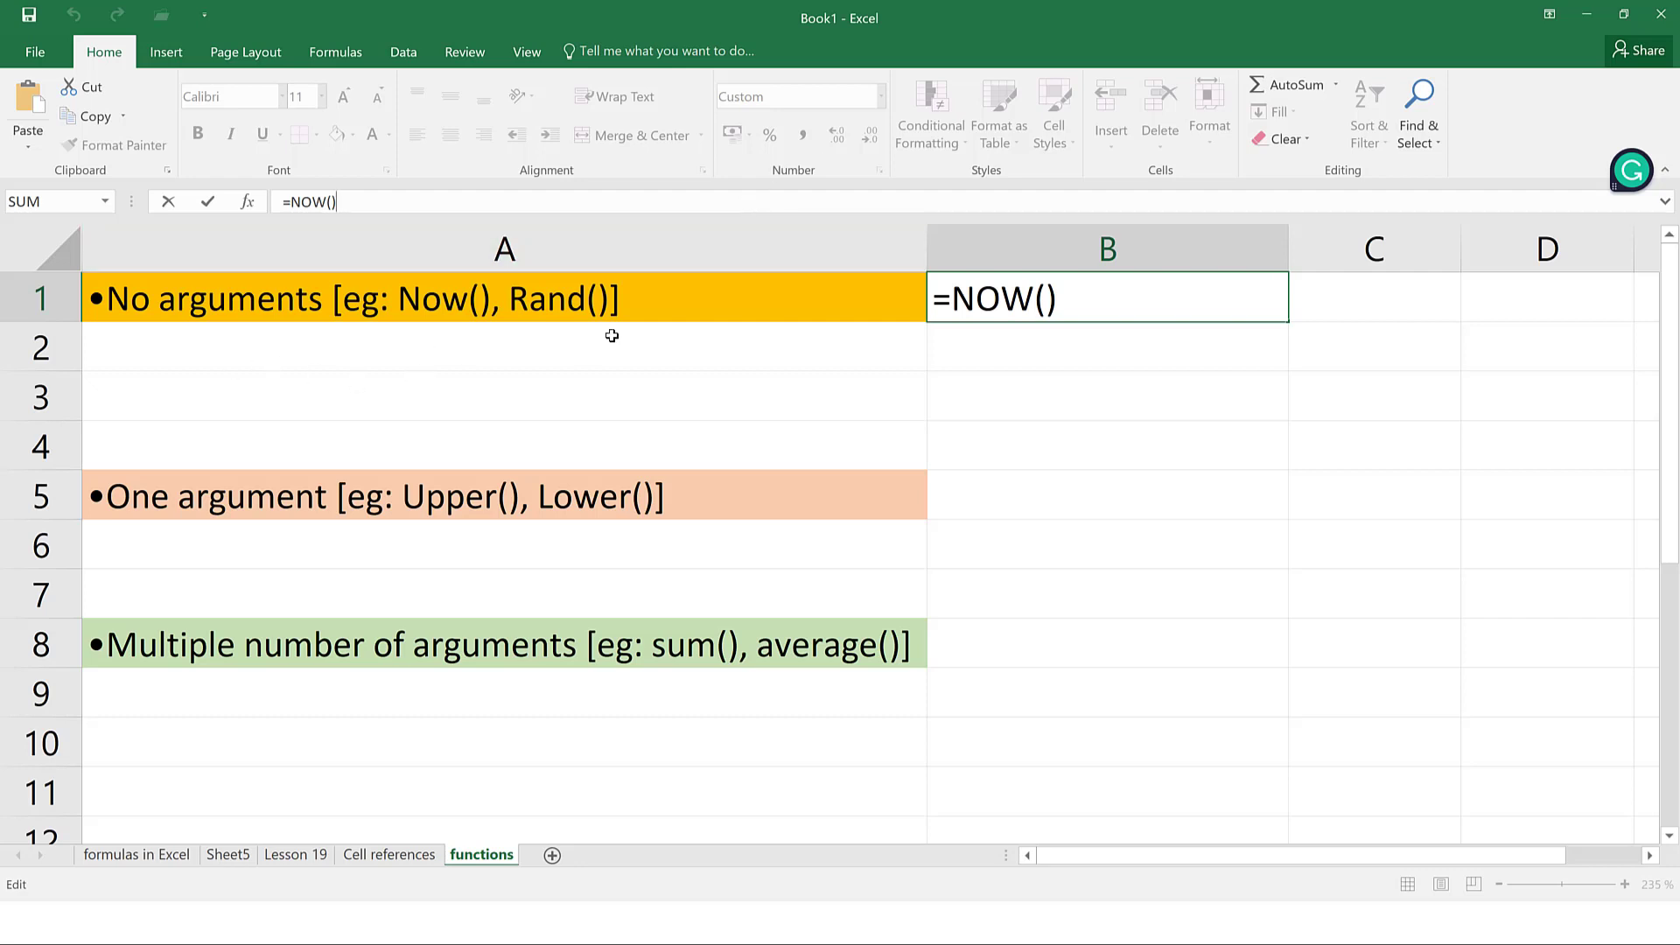
pyautogui.click(594, 307)
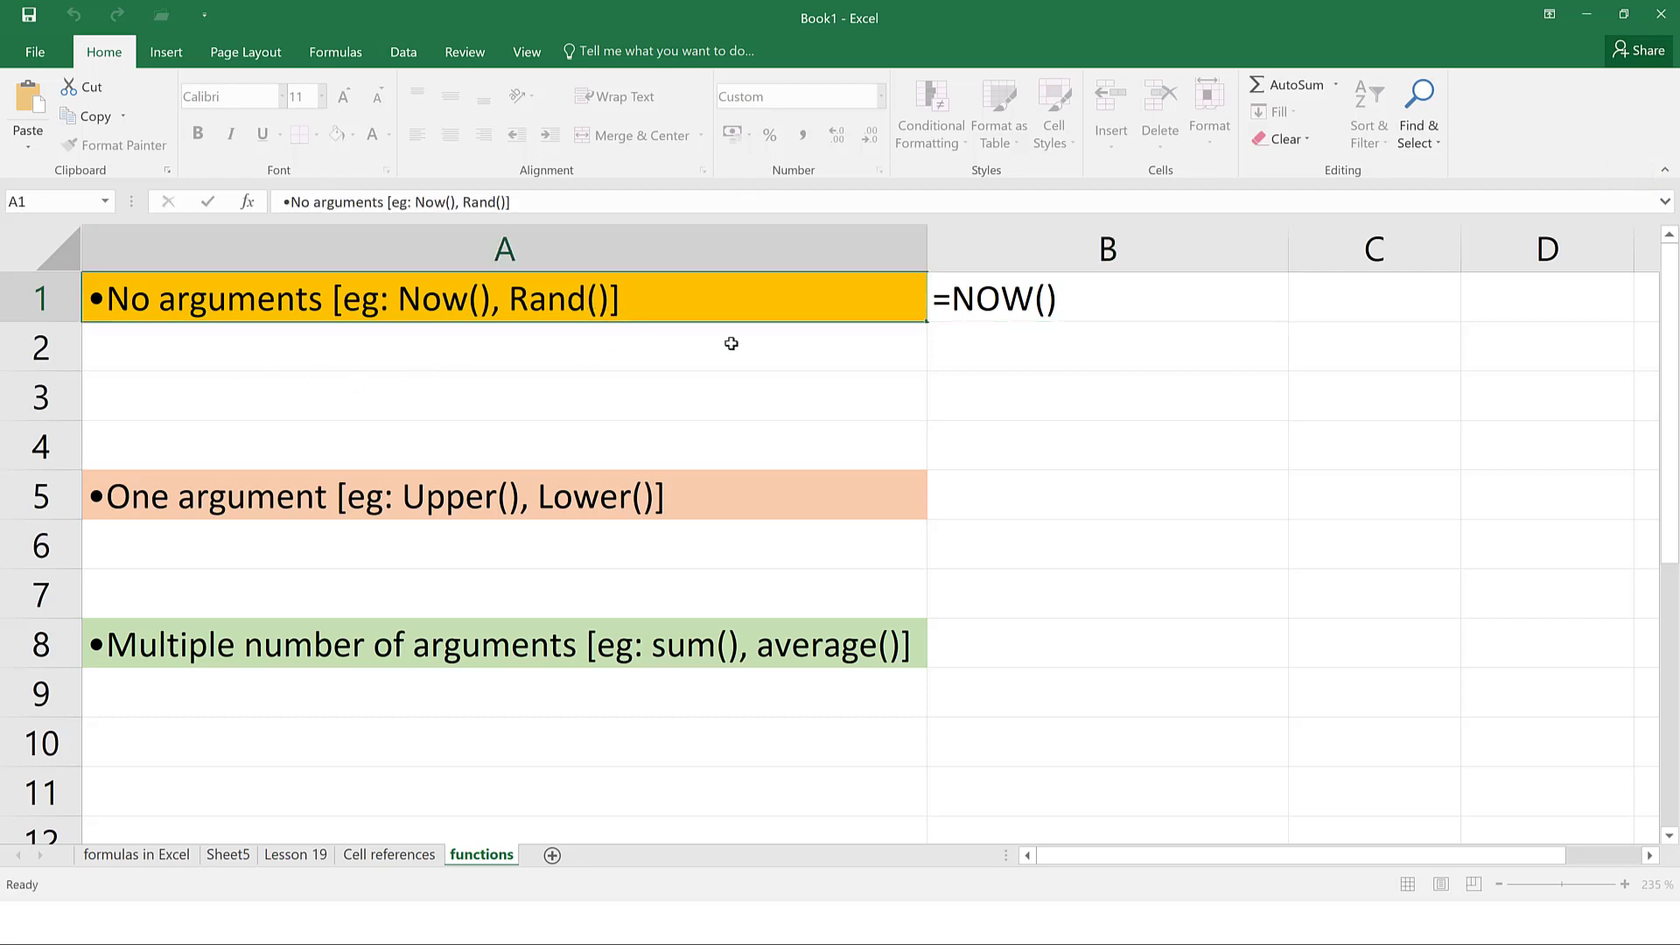
# Enter the formula =RAND() in cell B2 to generate a random number, then check the cell's formula
pyautogui.click(1068, 335)
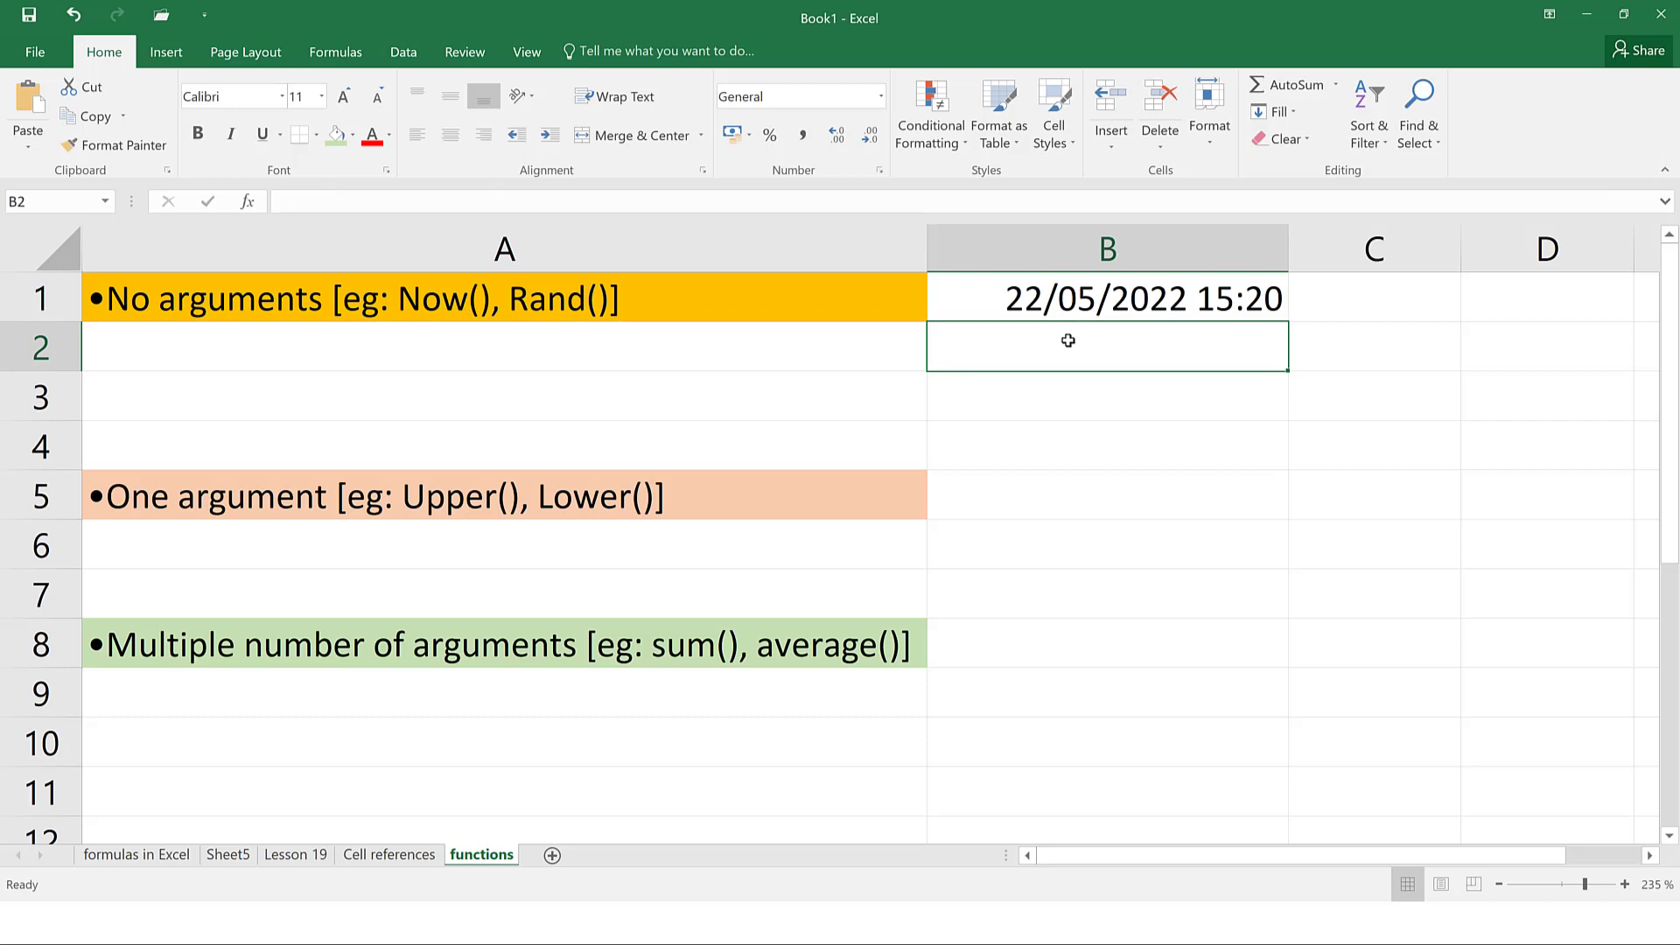
pyautogui.write('=')
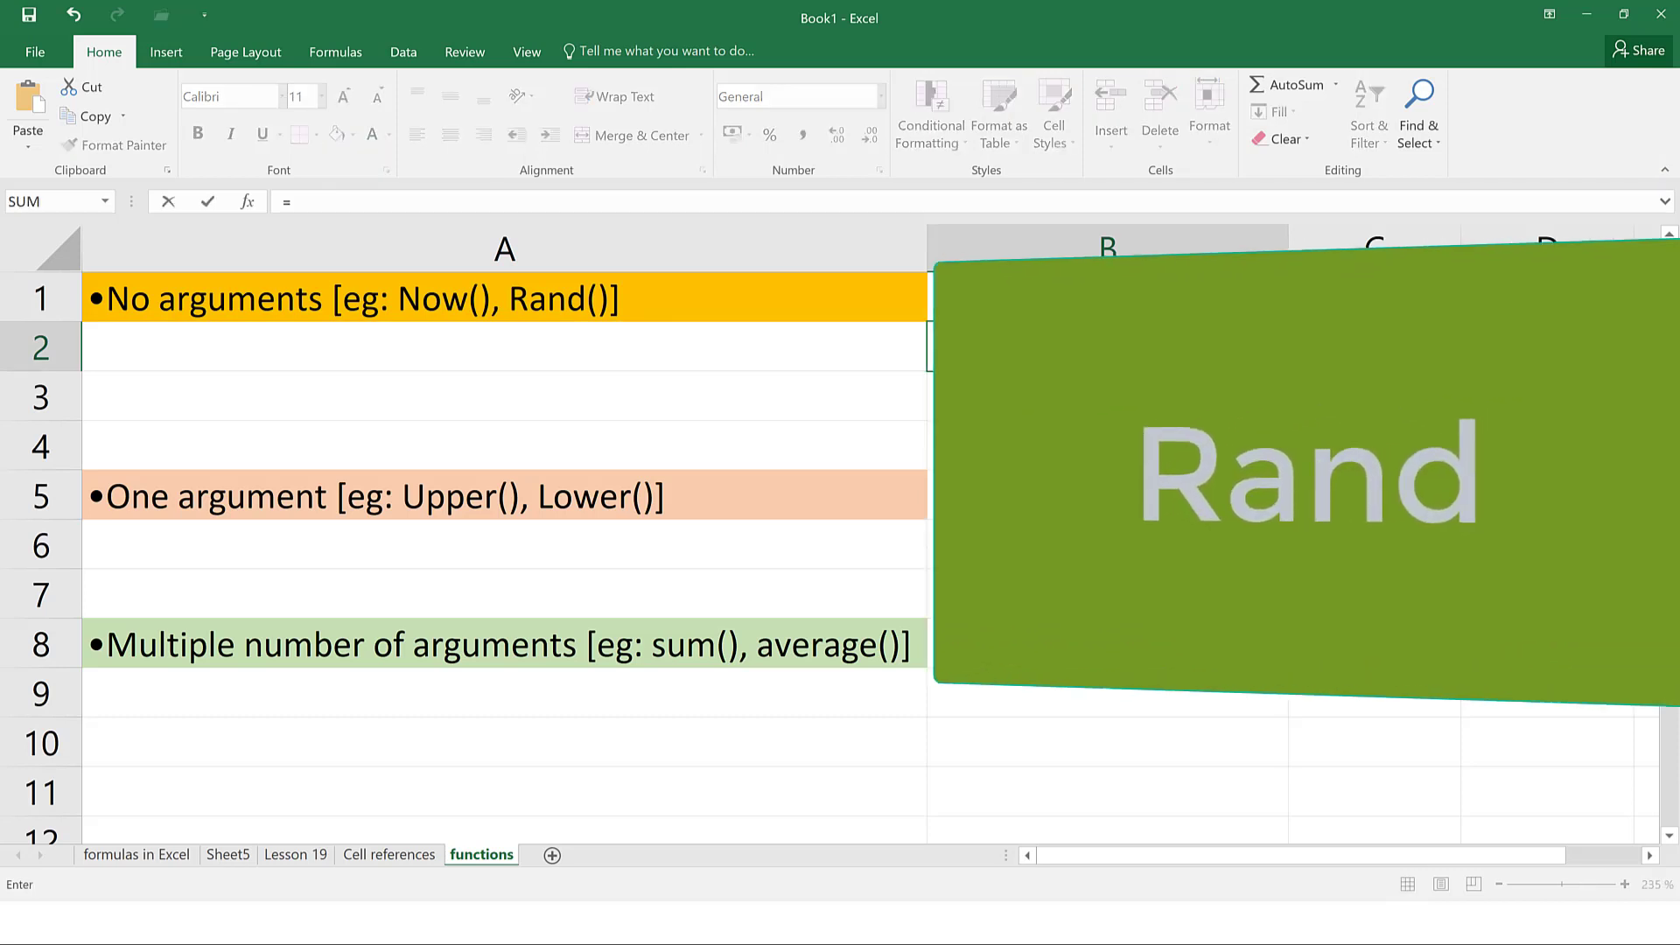
pyautogui.write('rand')
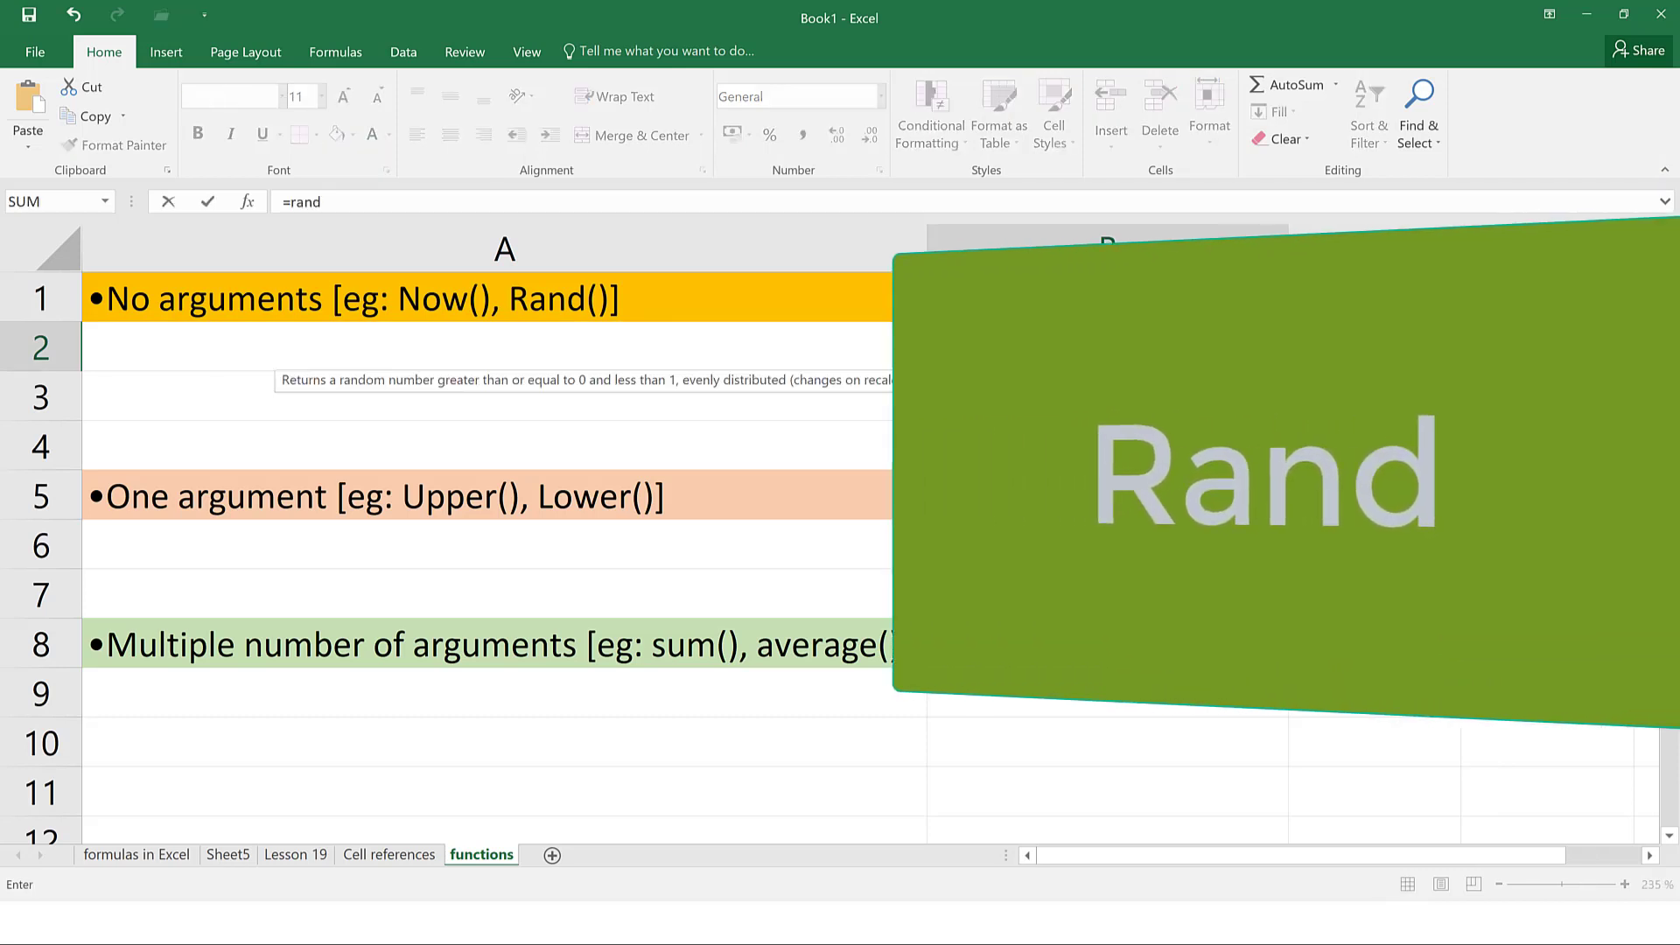
pyautogui.write('(')
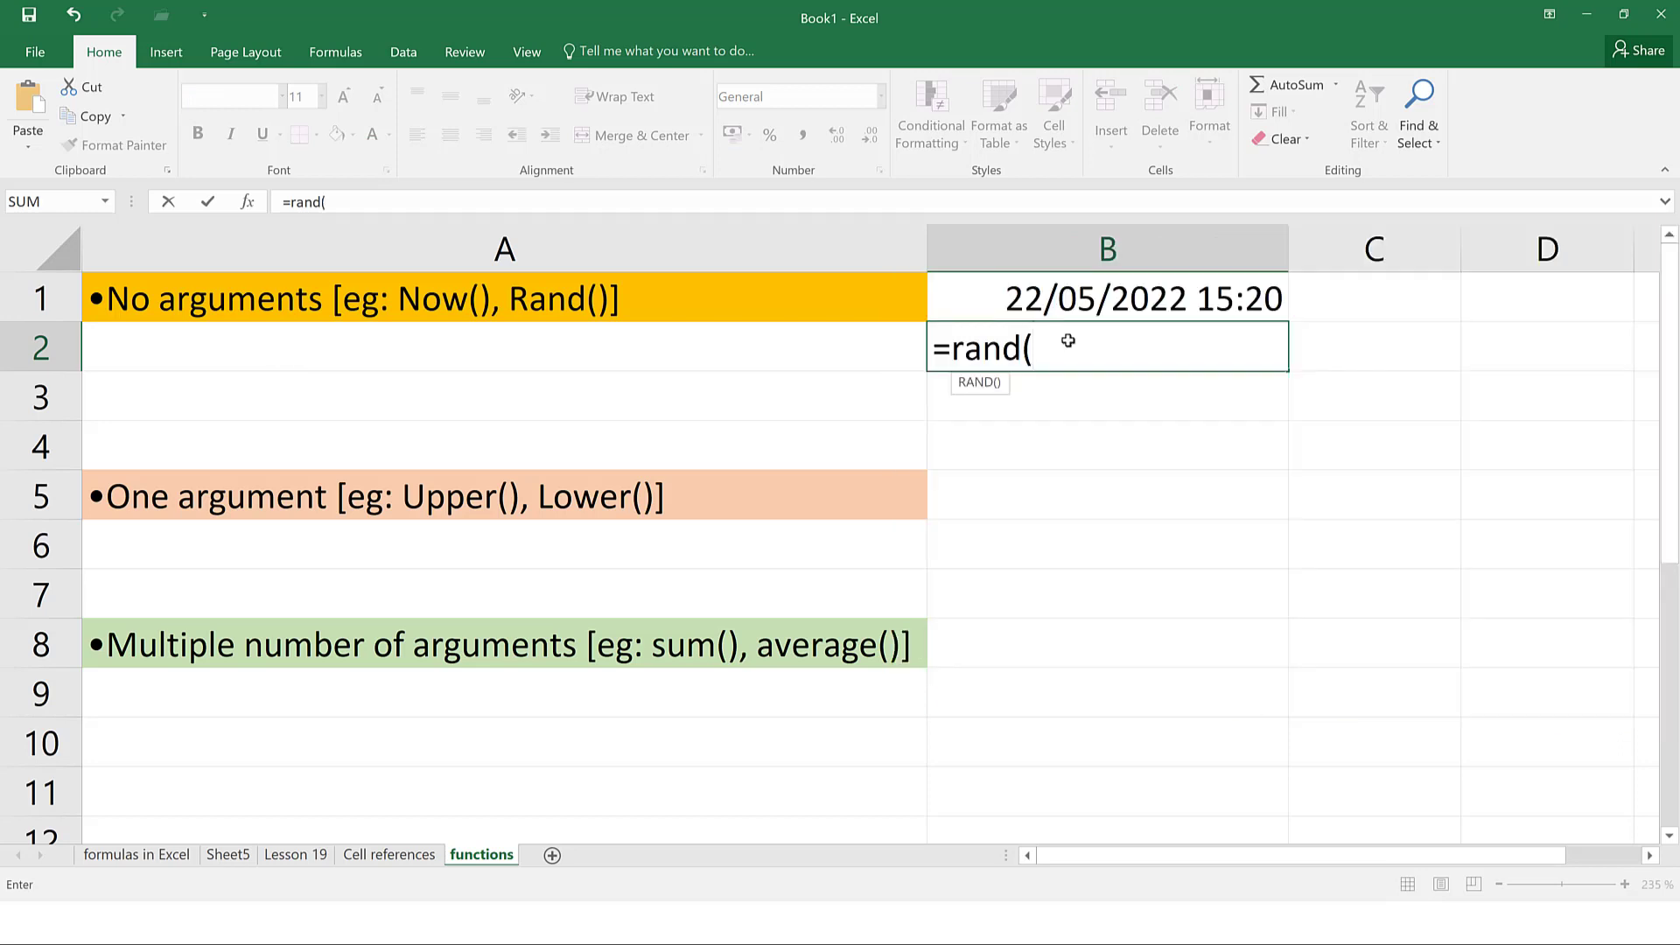
pyautogui.write(')')
pyautogui.press('Return')
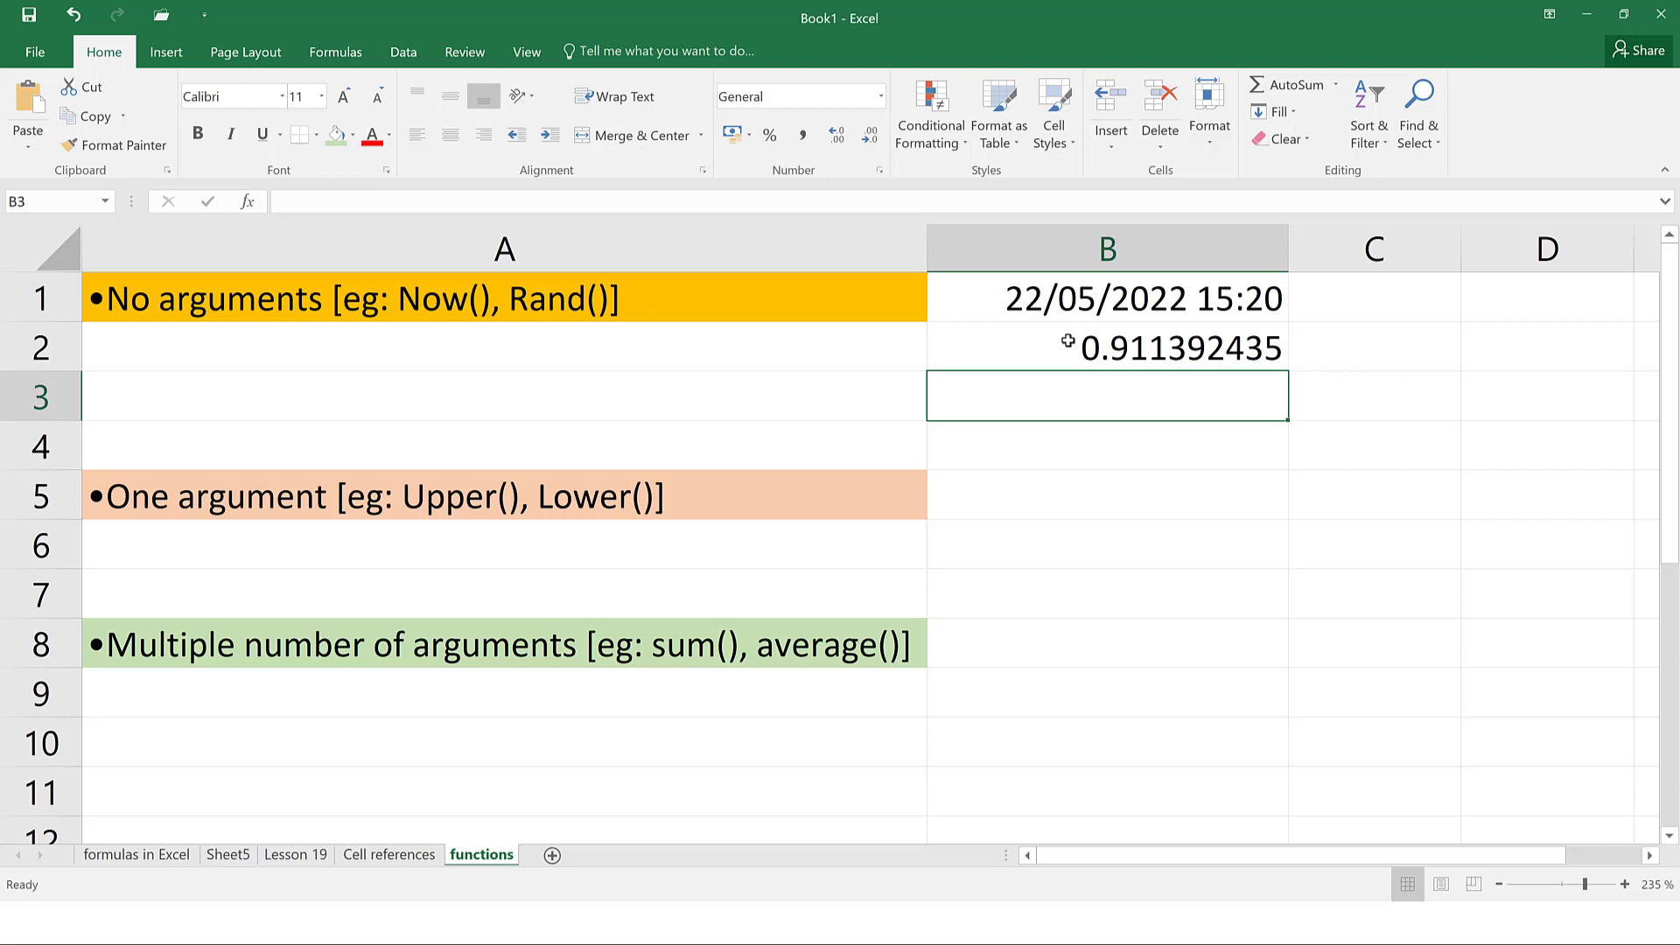
pyautogui.click(1067, 303)
pyautogui.click(1078, 349)
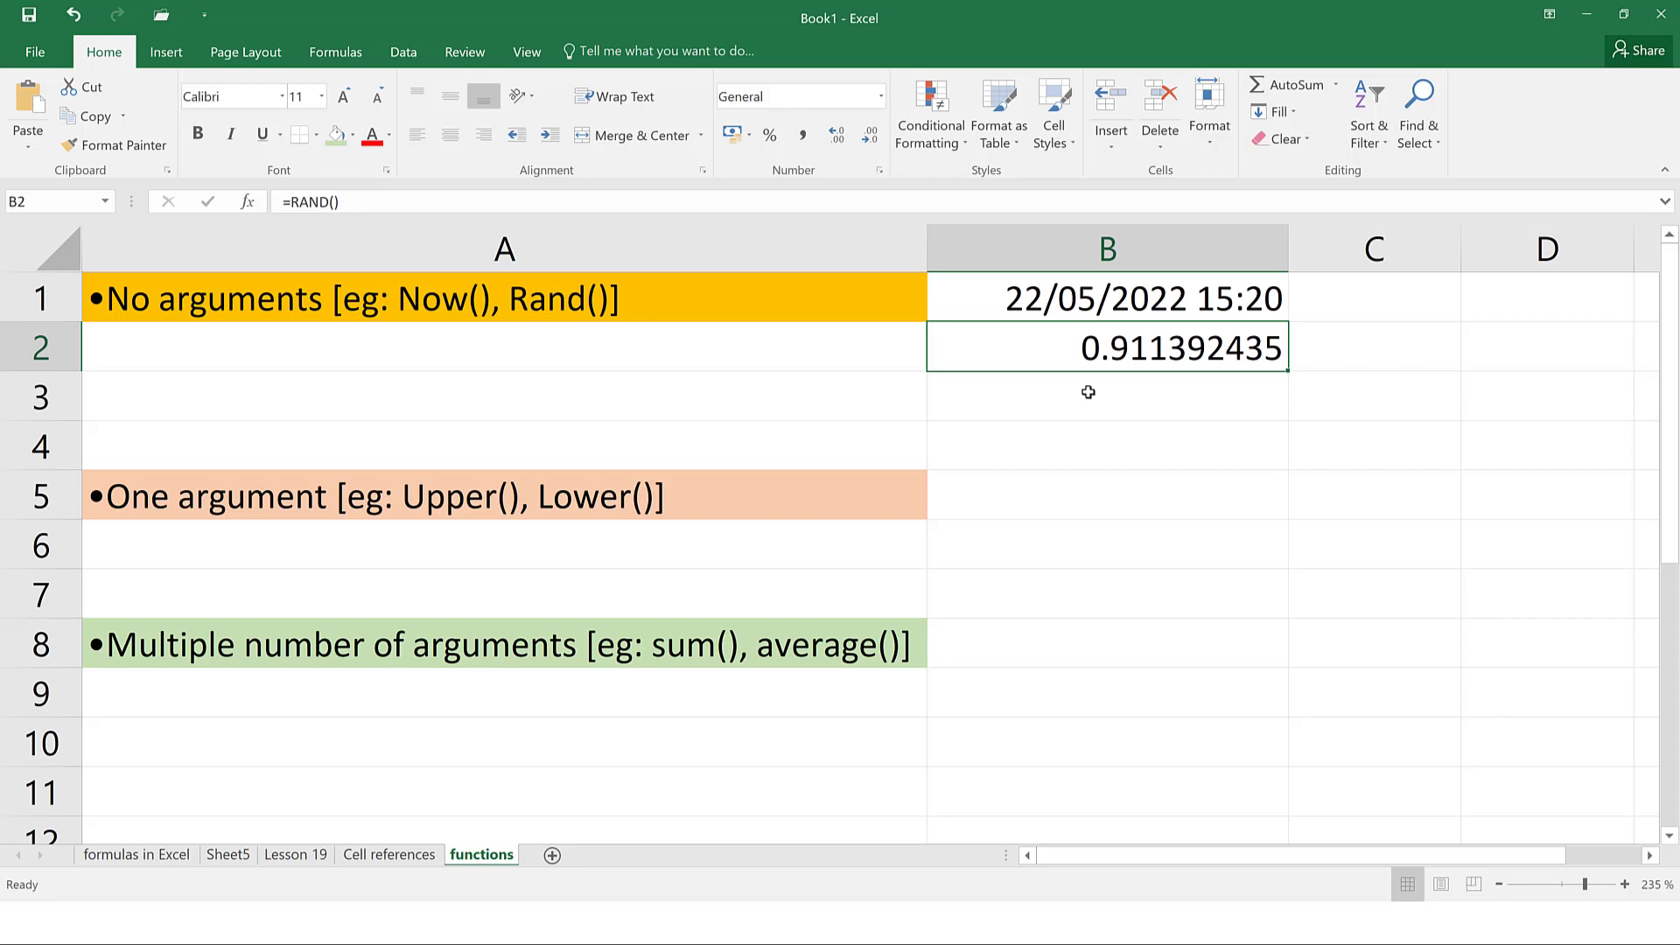
# Enter a first name in lowercase letters in cell B5 as sample text for the one-argument functions
pyautogui.click(1031, 504)
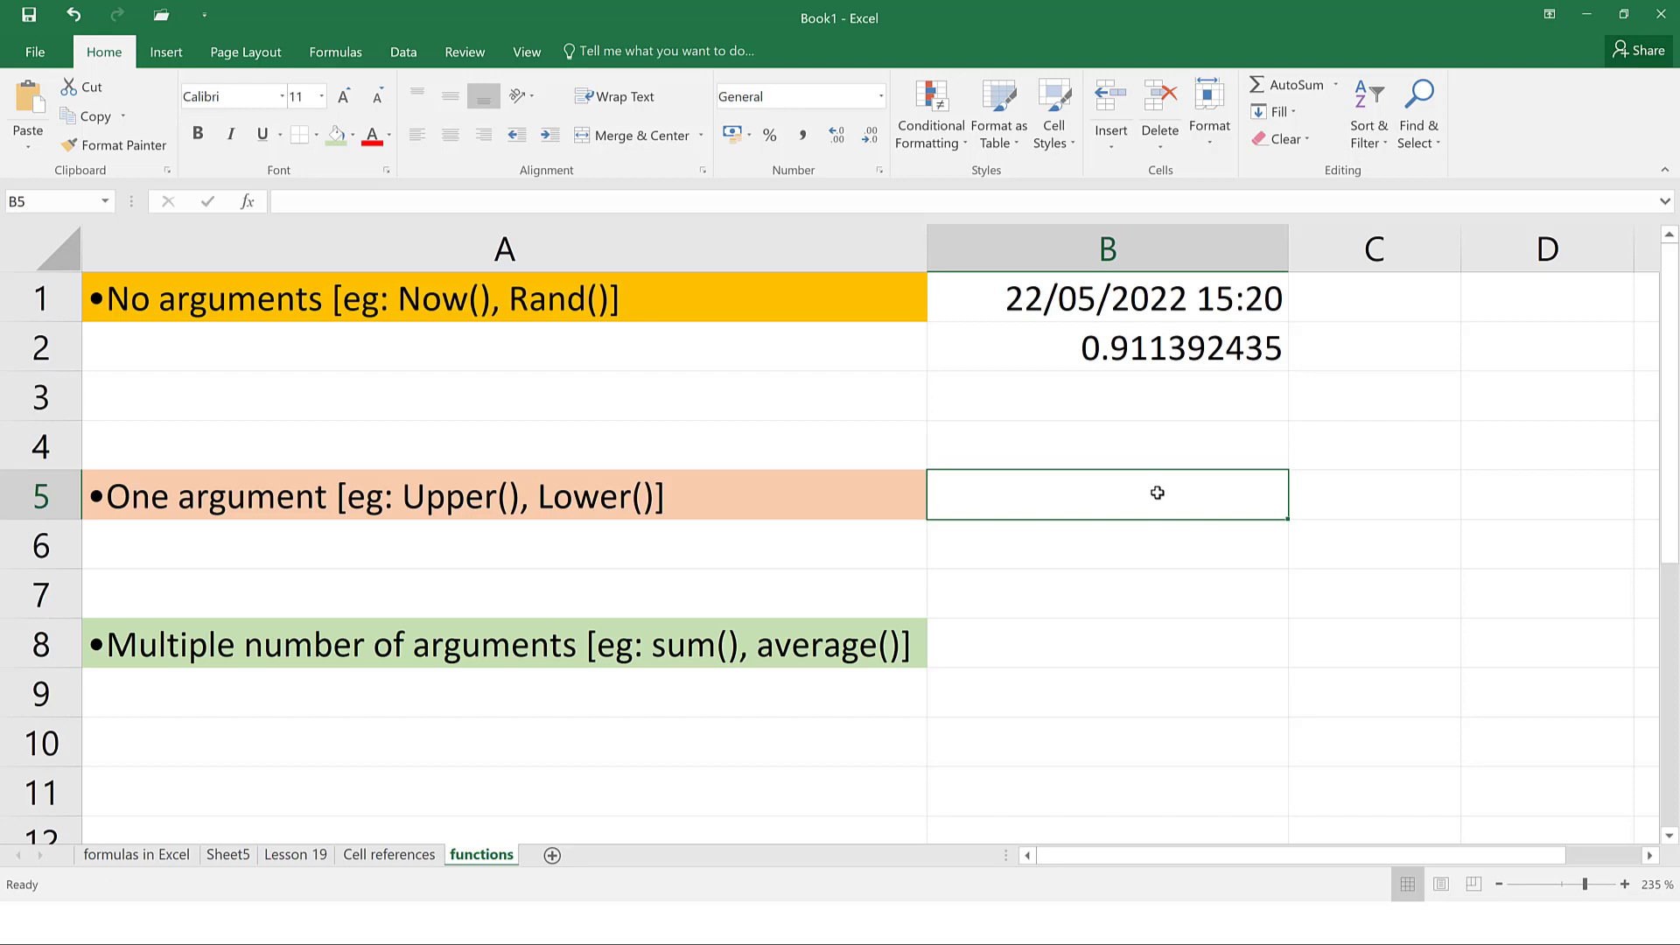
pyautogui.write('bed')
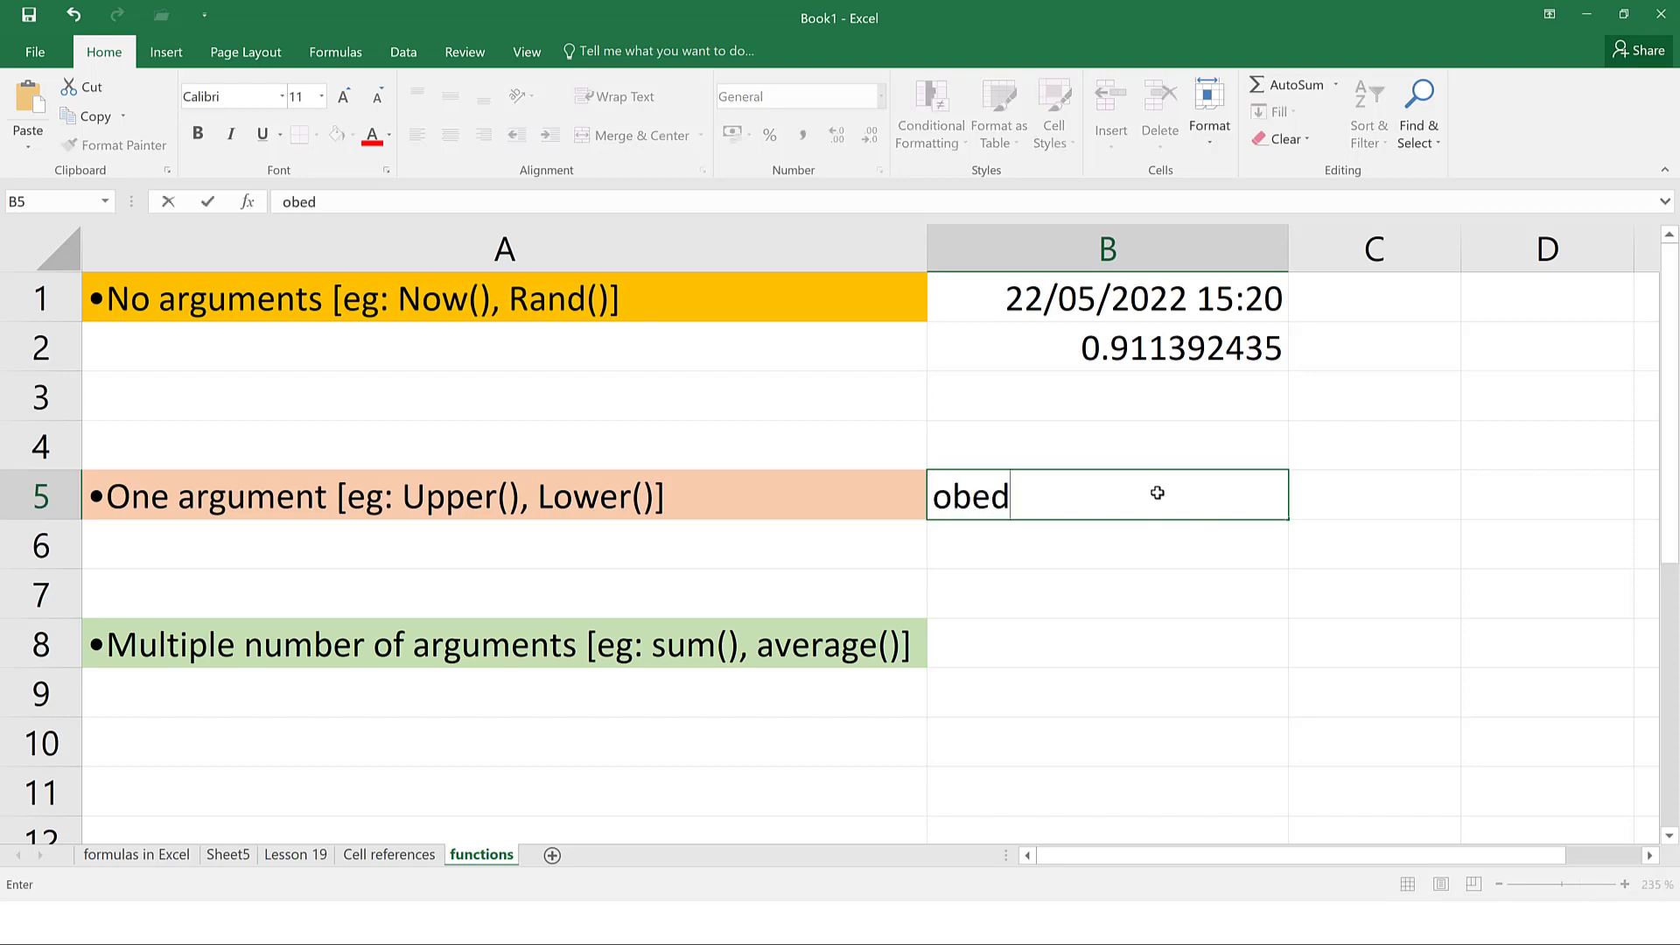
pyautogui.click(1370, 502)
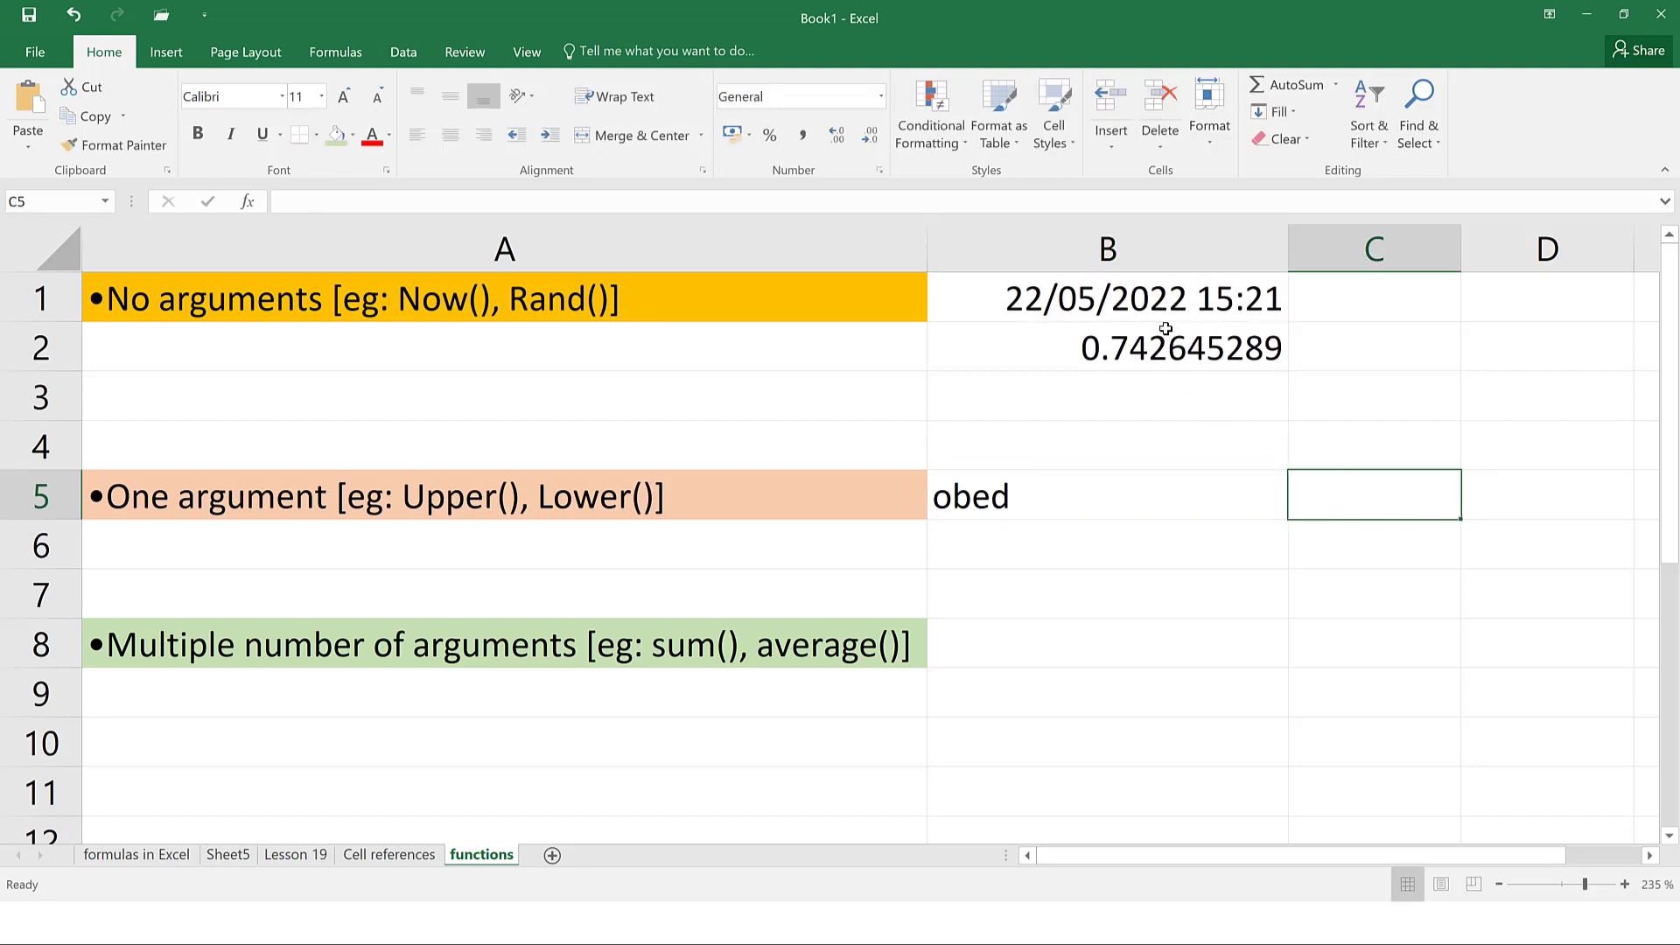
pyautogui.click(1118, 354)
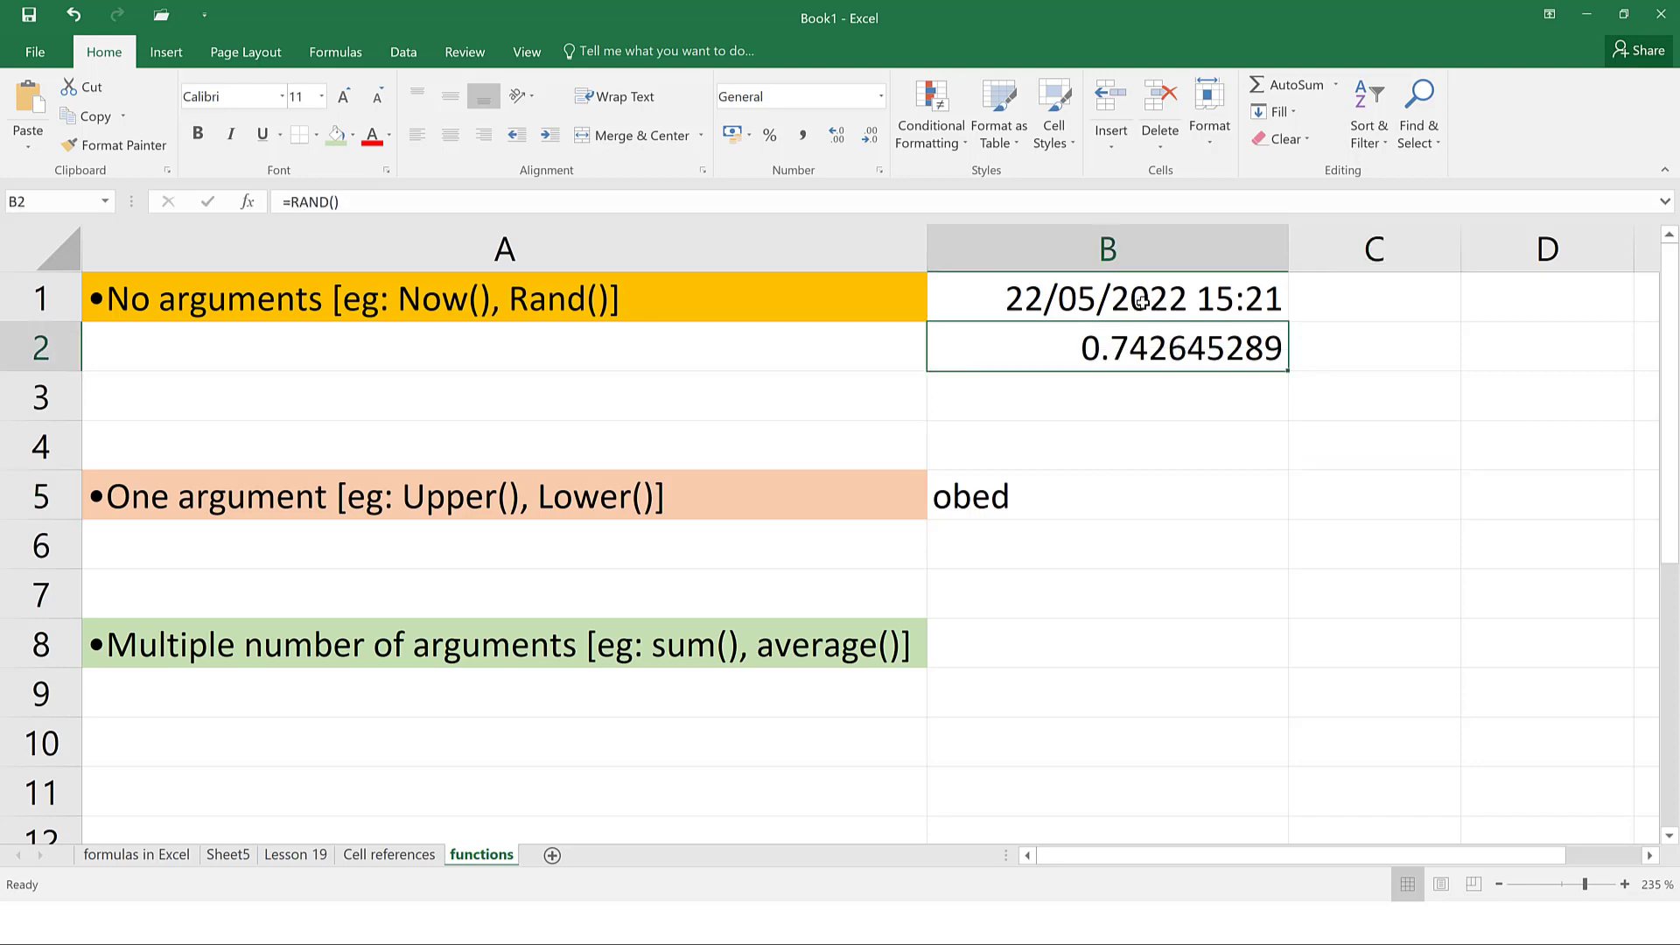
pyautogui.click(1280, 488)
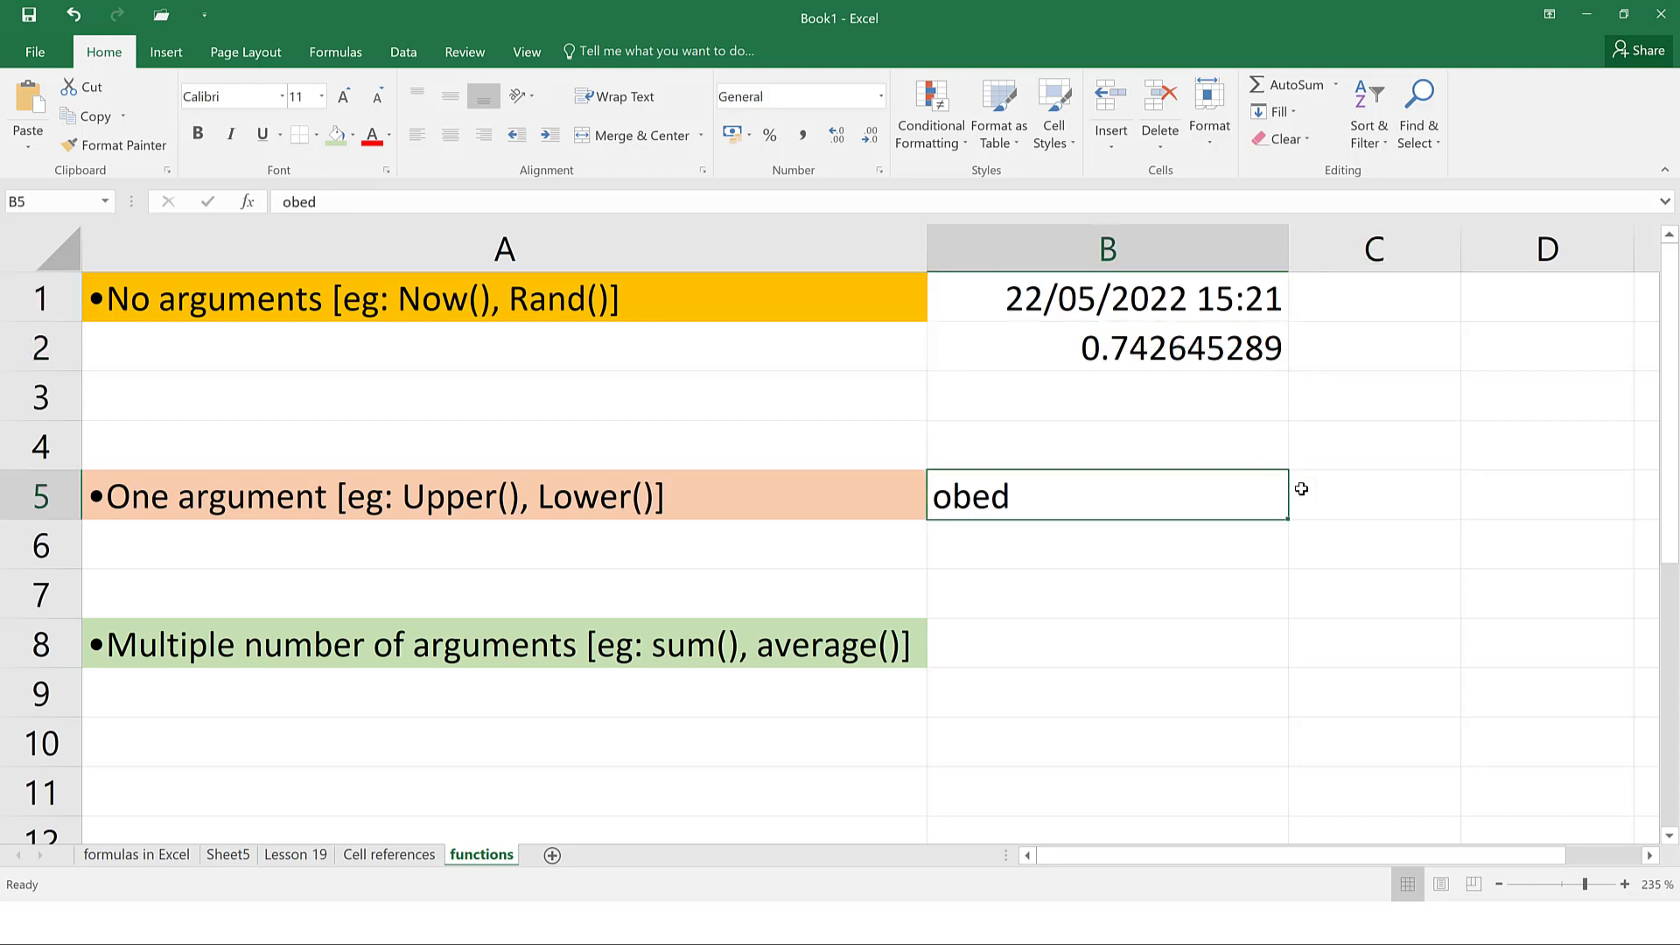
# Convert the name in B5 to capitals with the formula =UPPER(B5) in cell C5
pyautogui.click(1358, 493)
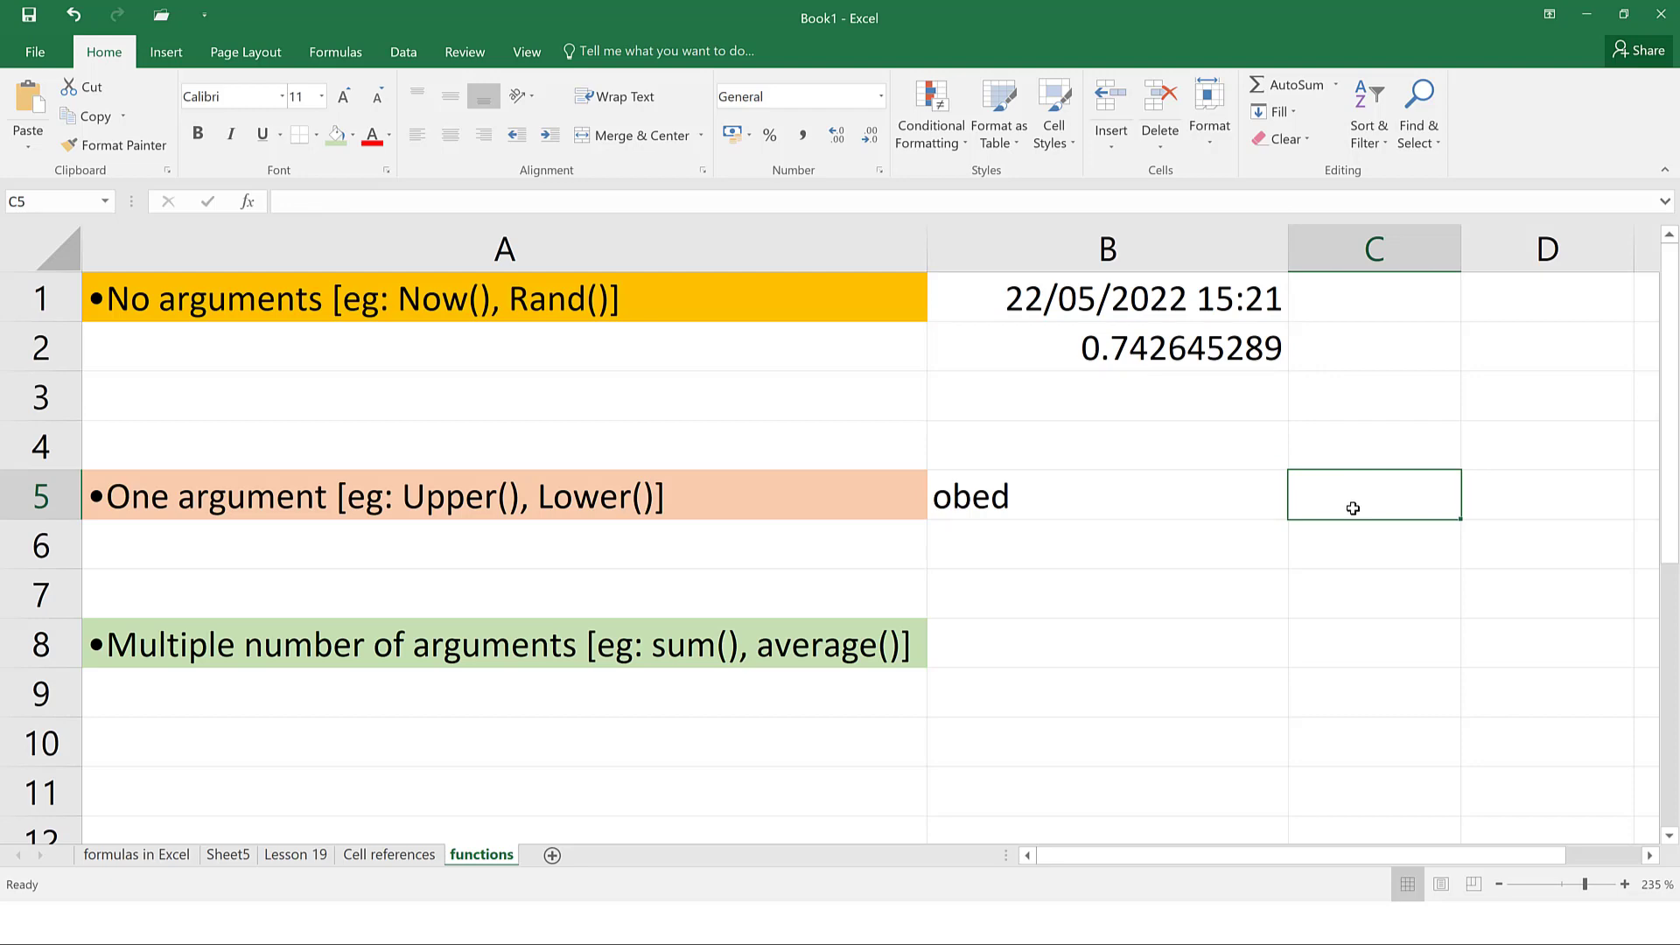
pyautogui.write('=u')
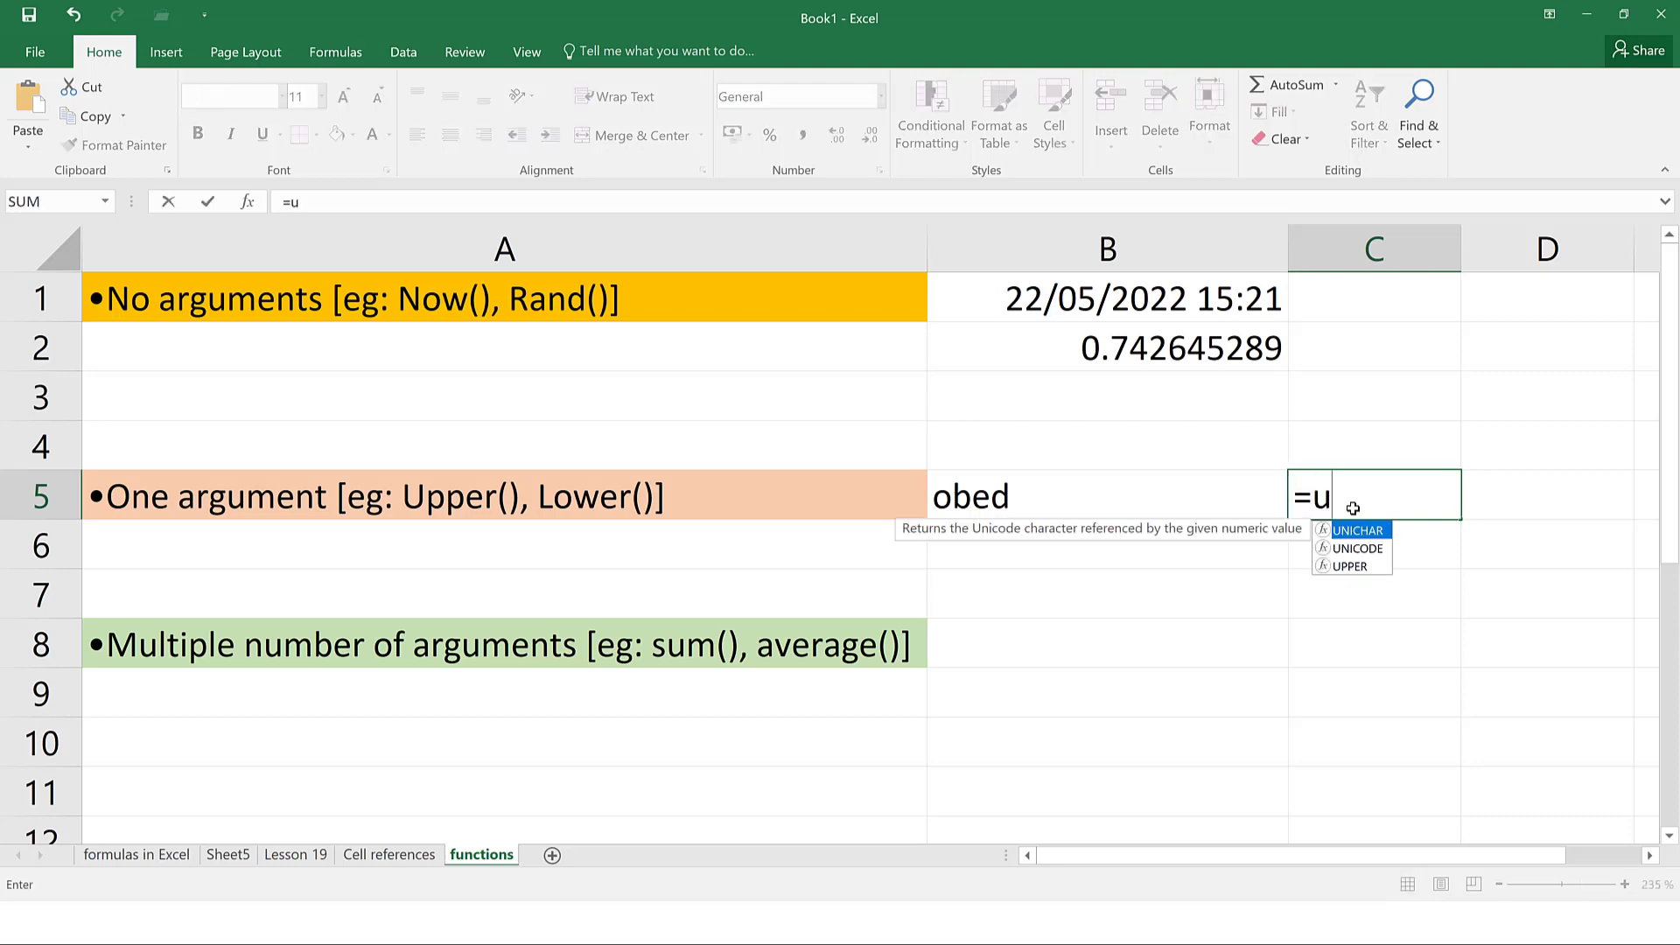
pyautogui.write('pper(')
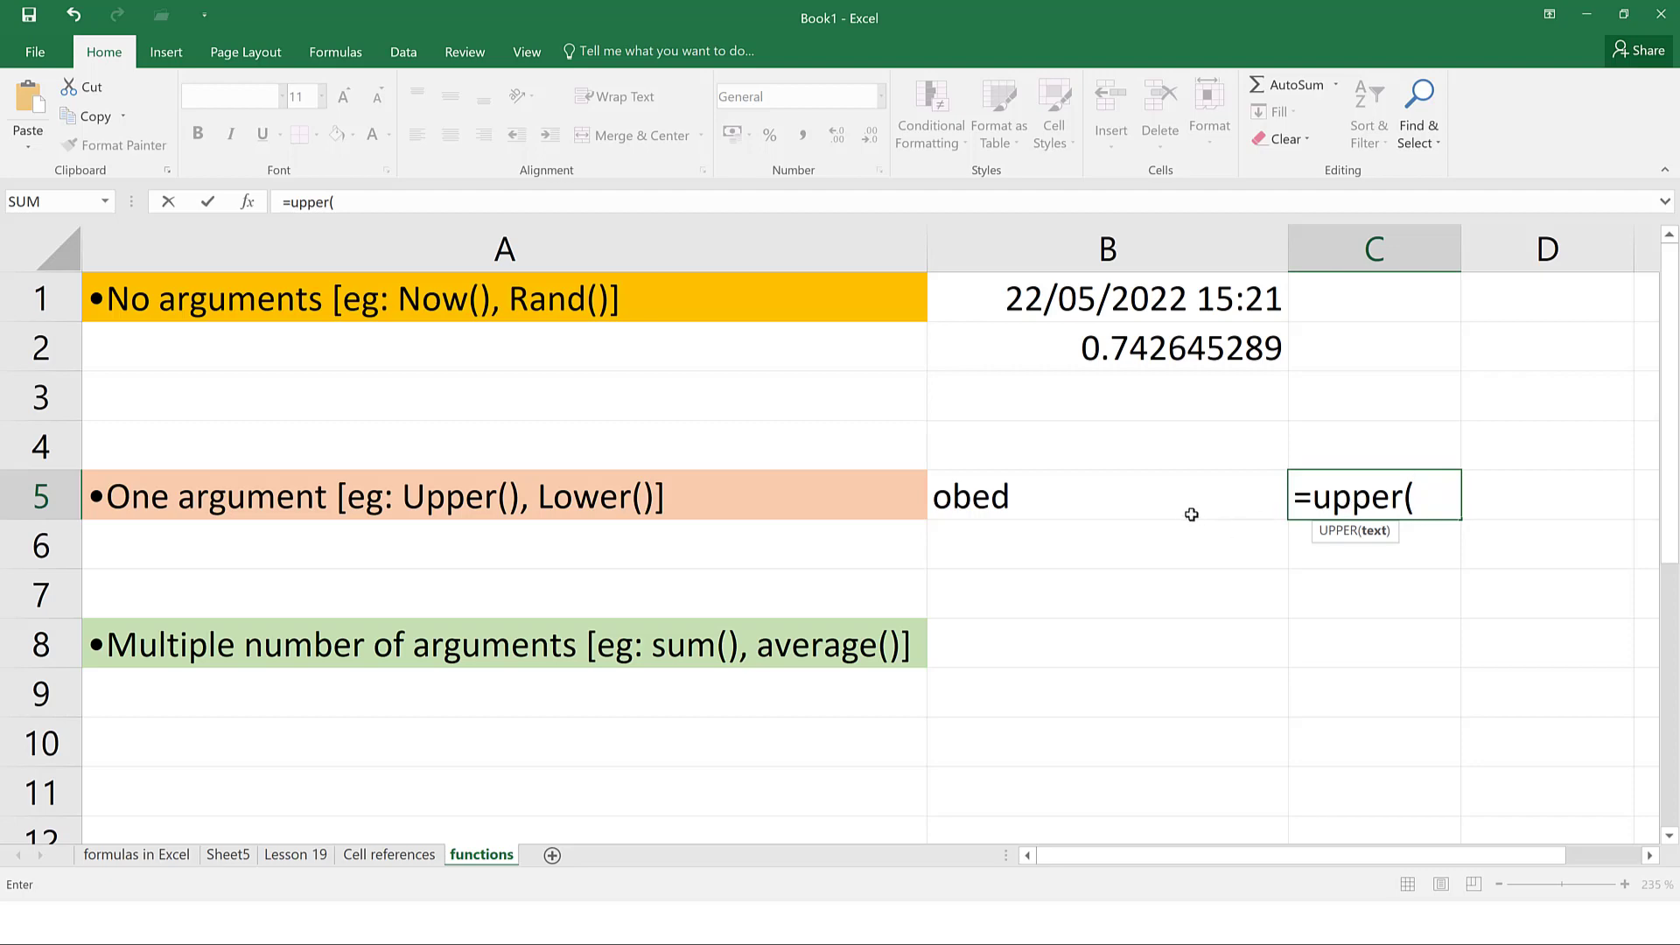
pyautogui.click(1013, 504)
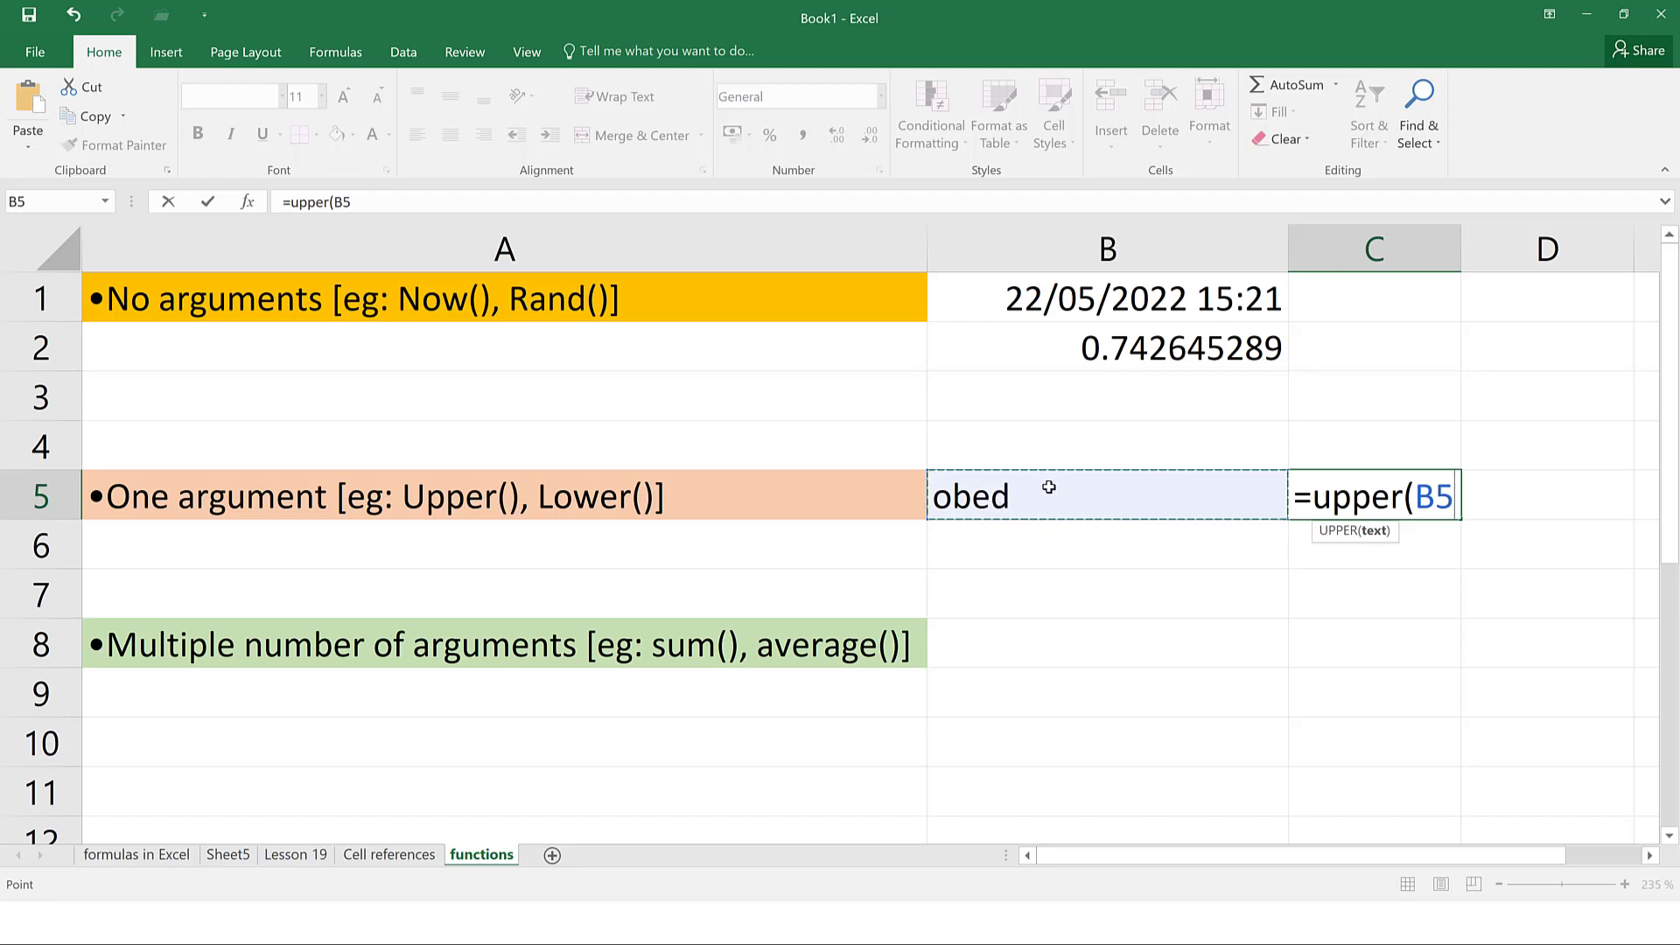
pyautogui.write(')')
pyautogui.press('Return')
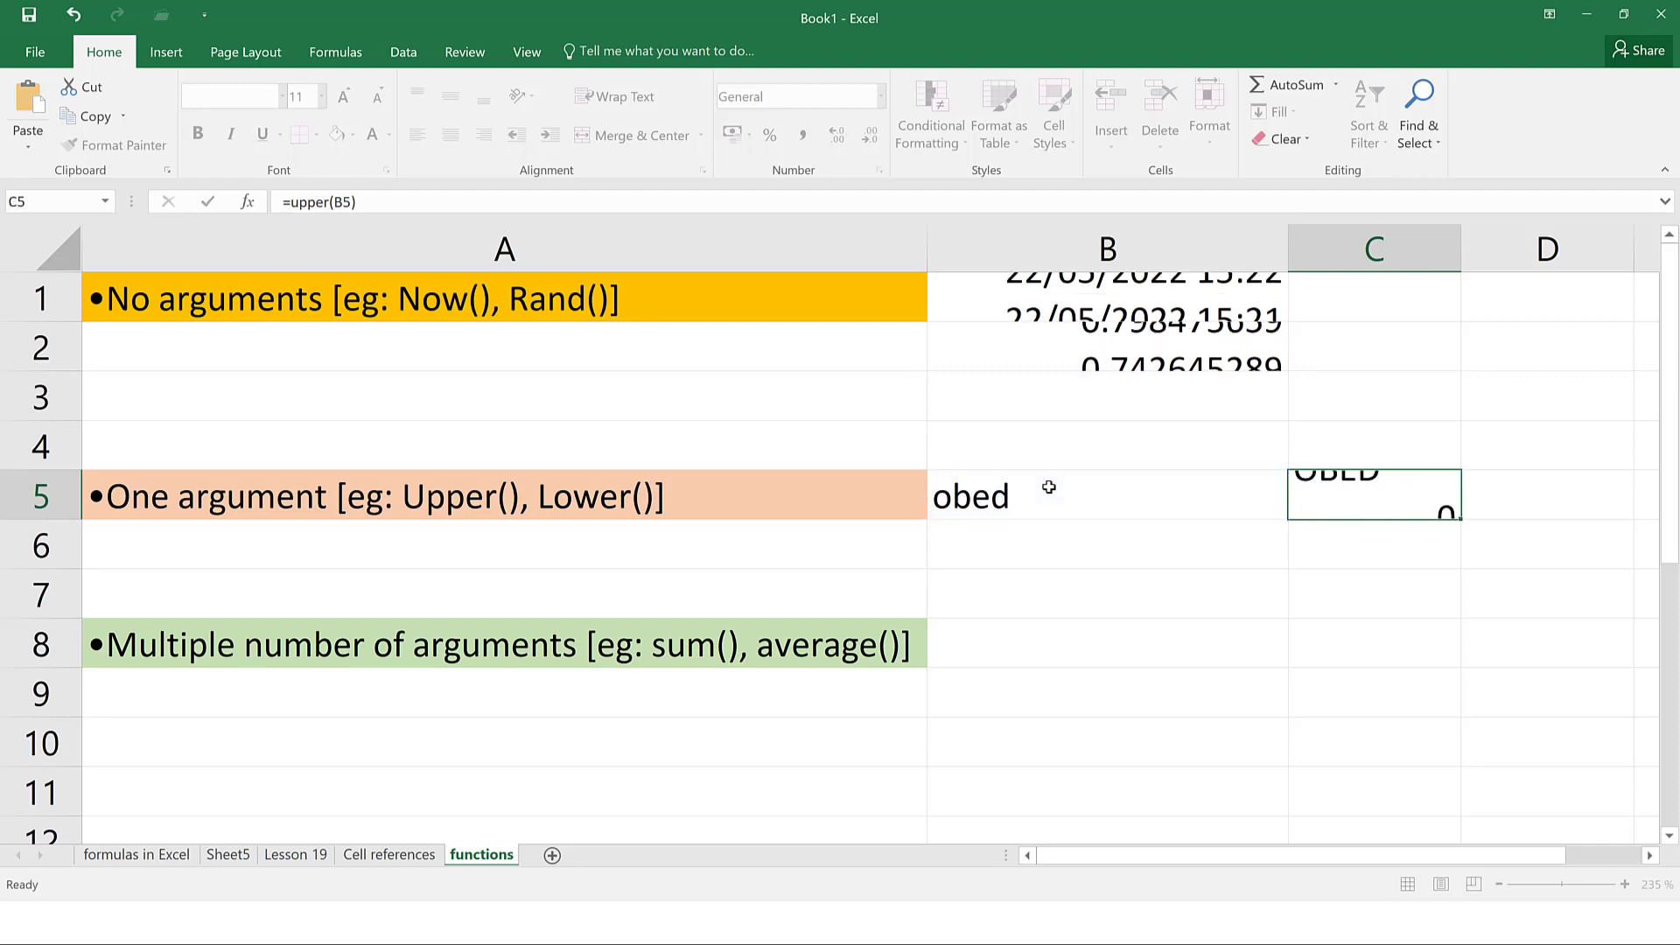
pyautogui.click(1382, 494)
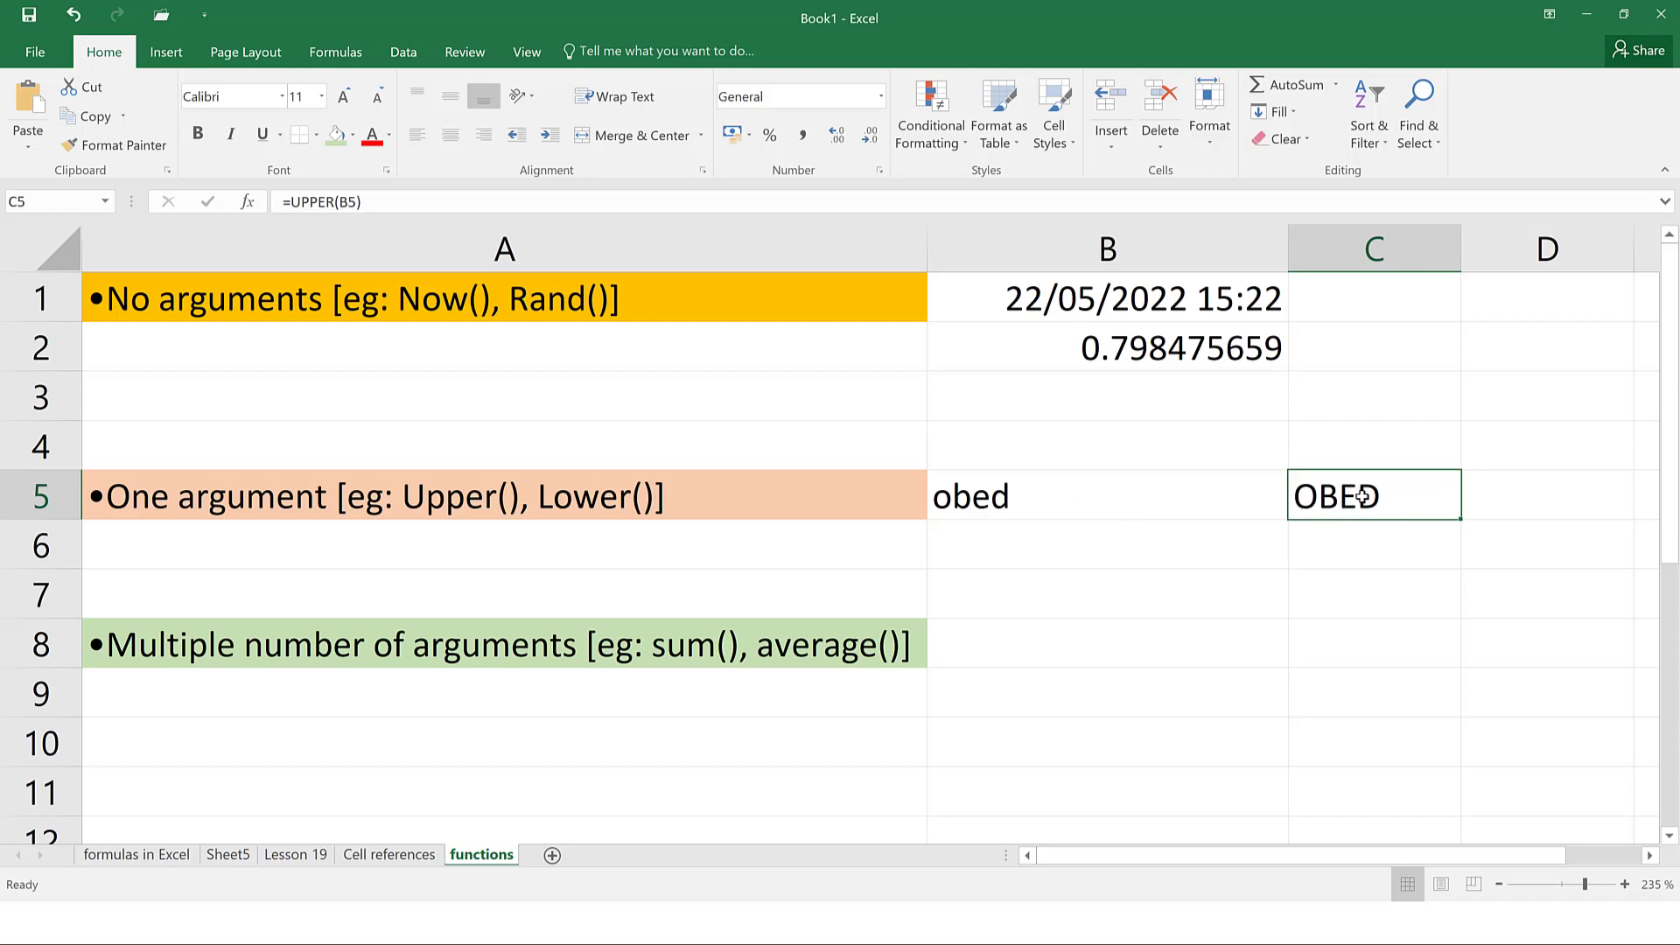
# Convert the capitalised name in C5 to lowercase with the formula =LOWER(C5) in cell C6
pyautogui.click(1325, 553)
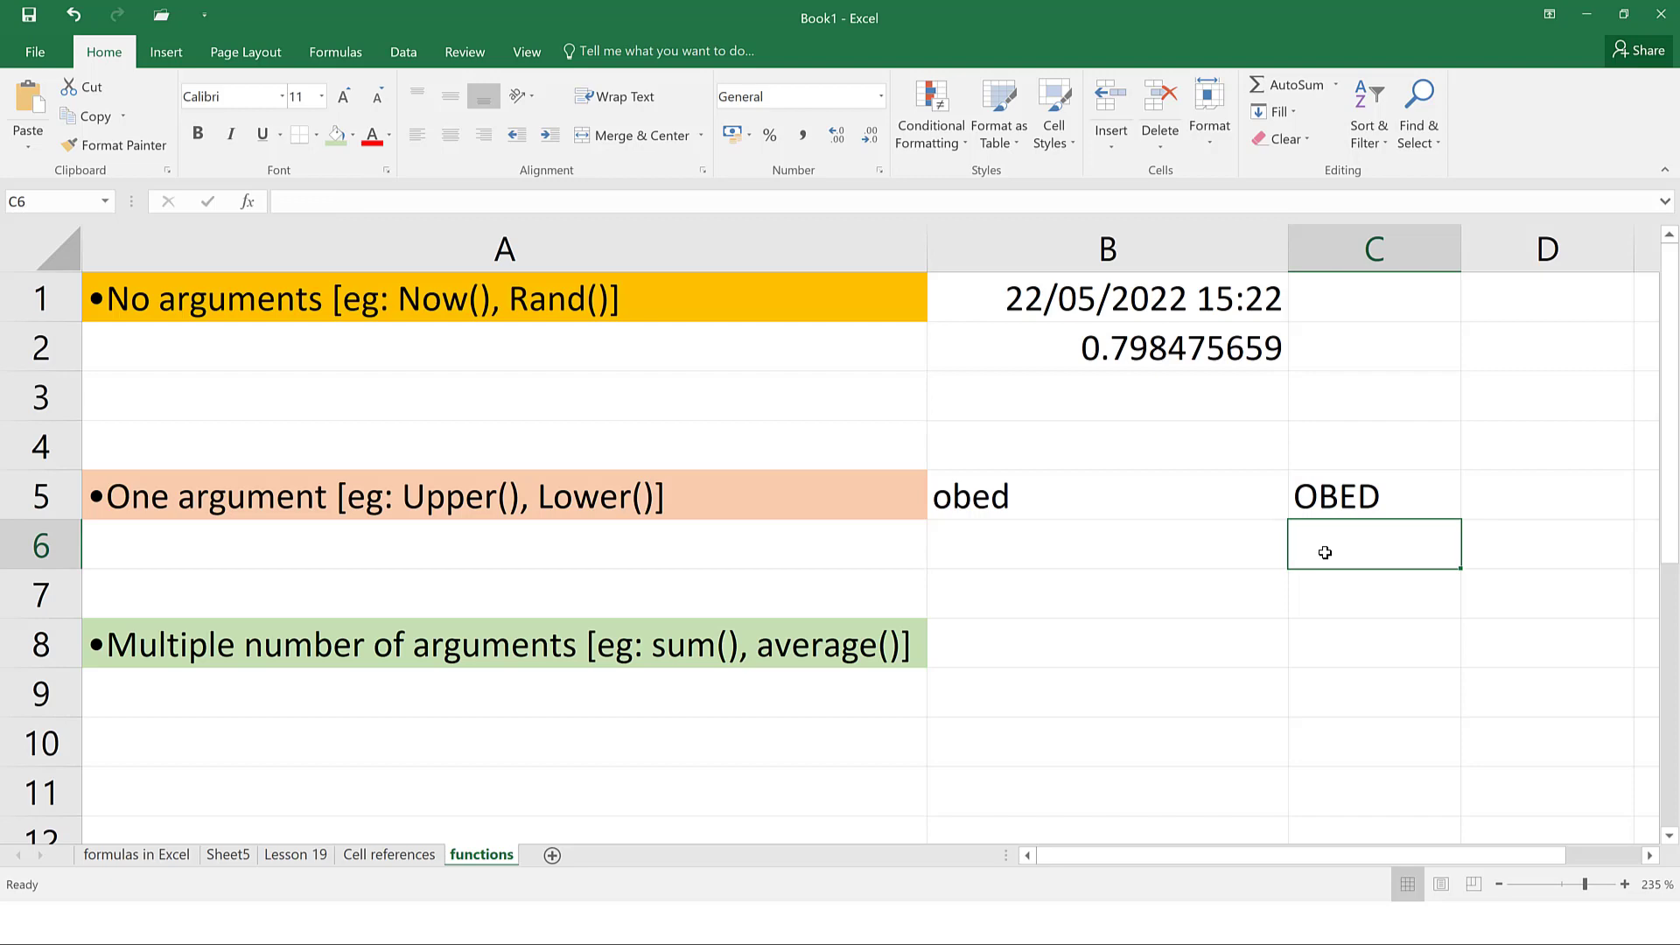
pyautogui.write('=')
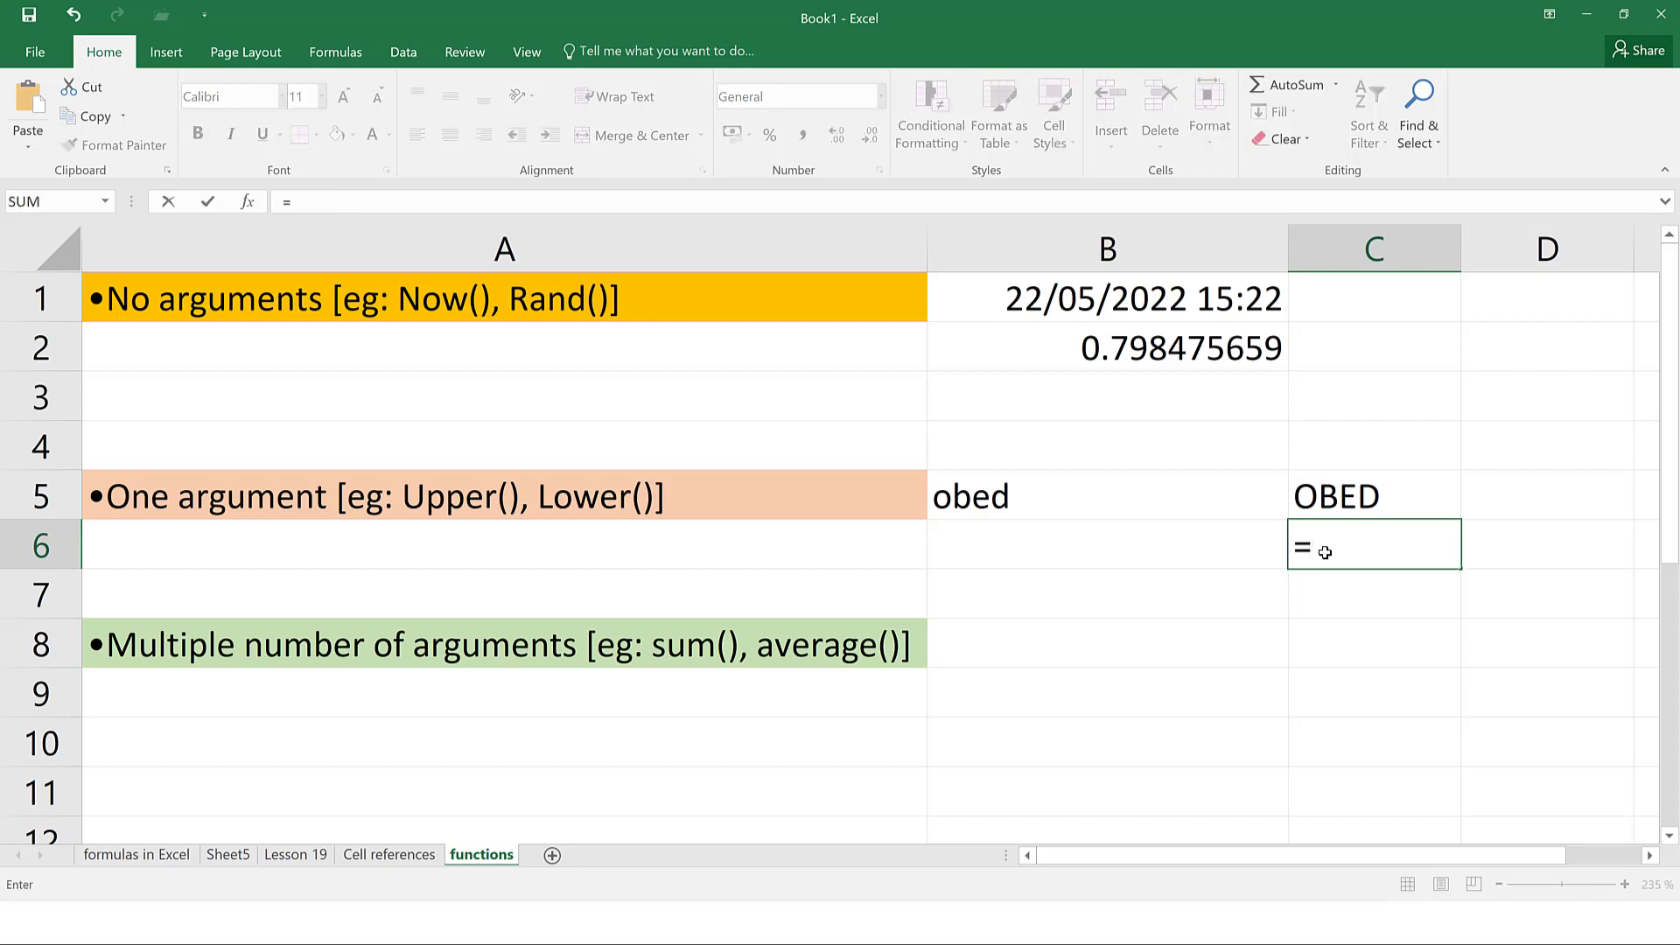
pyautogui.write('lower')
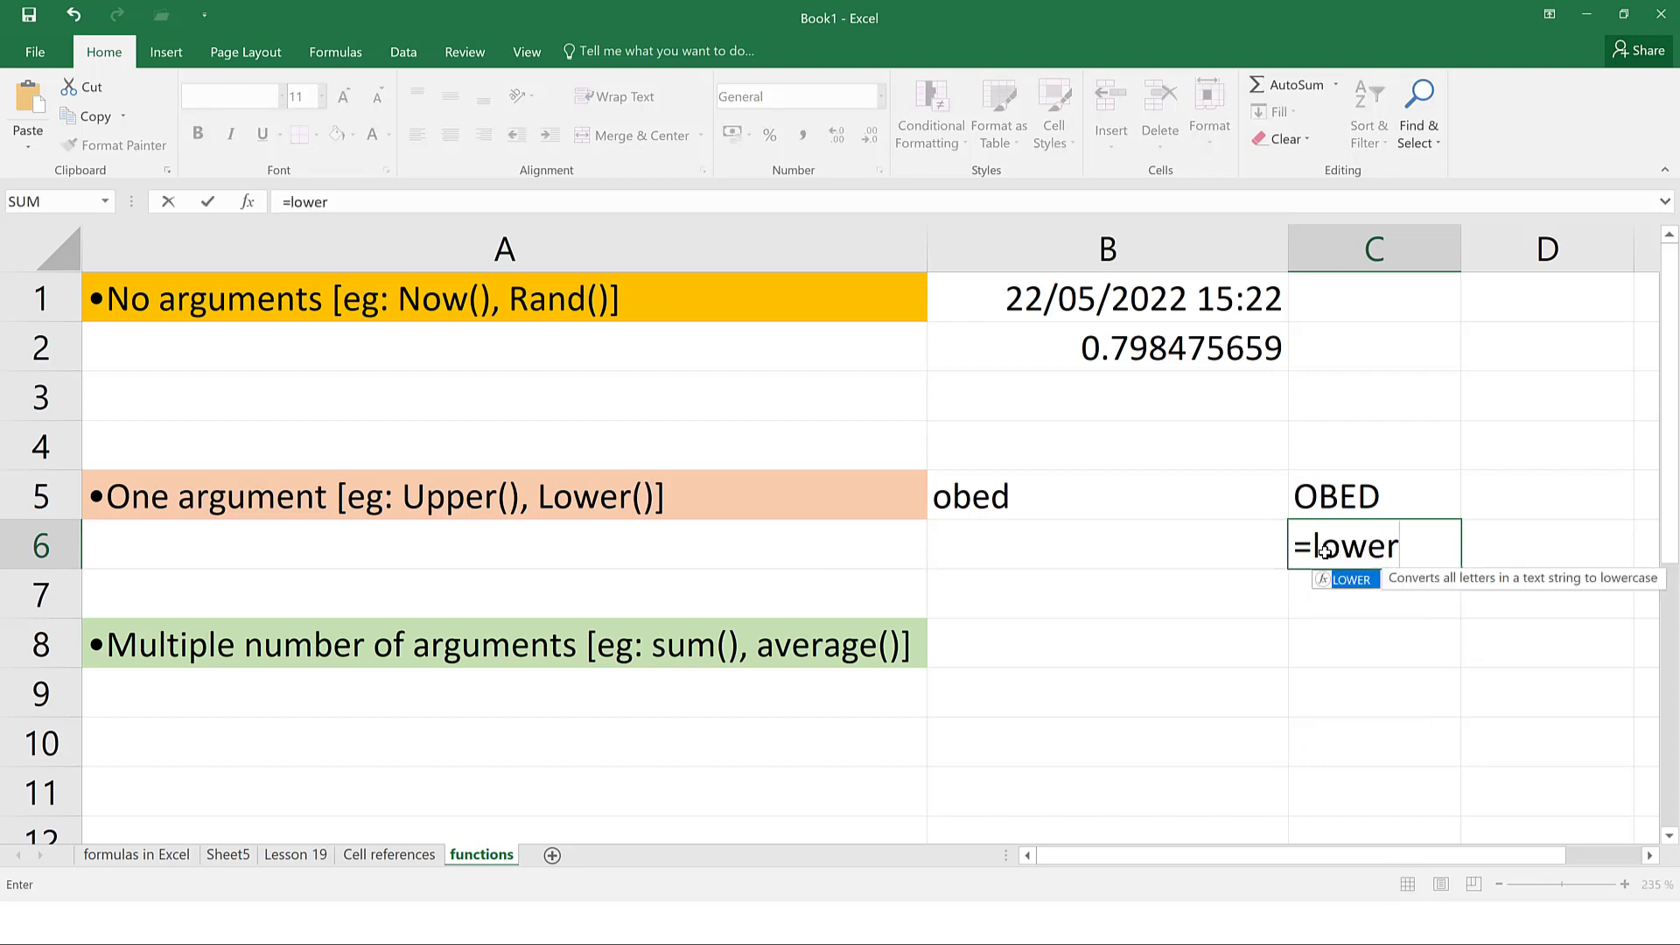
pyautogui.write('(')
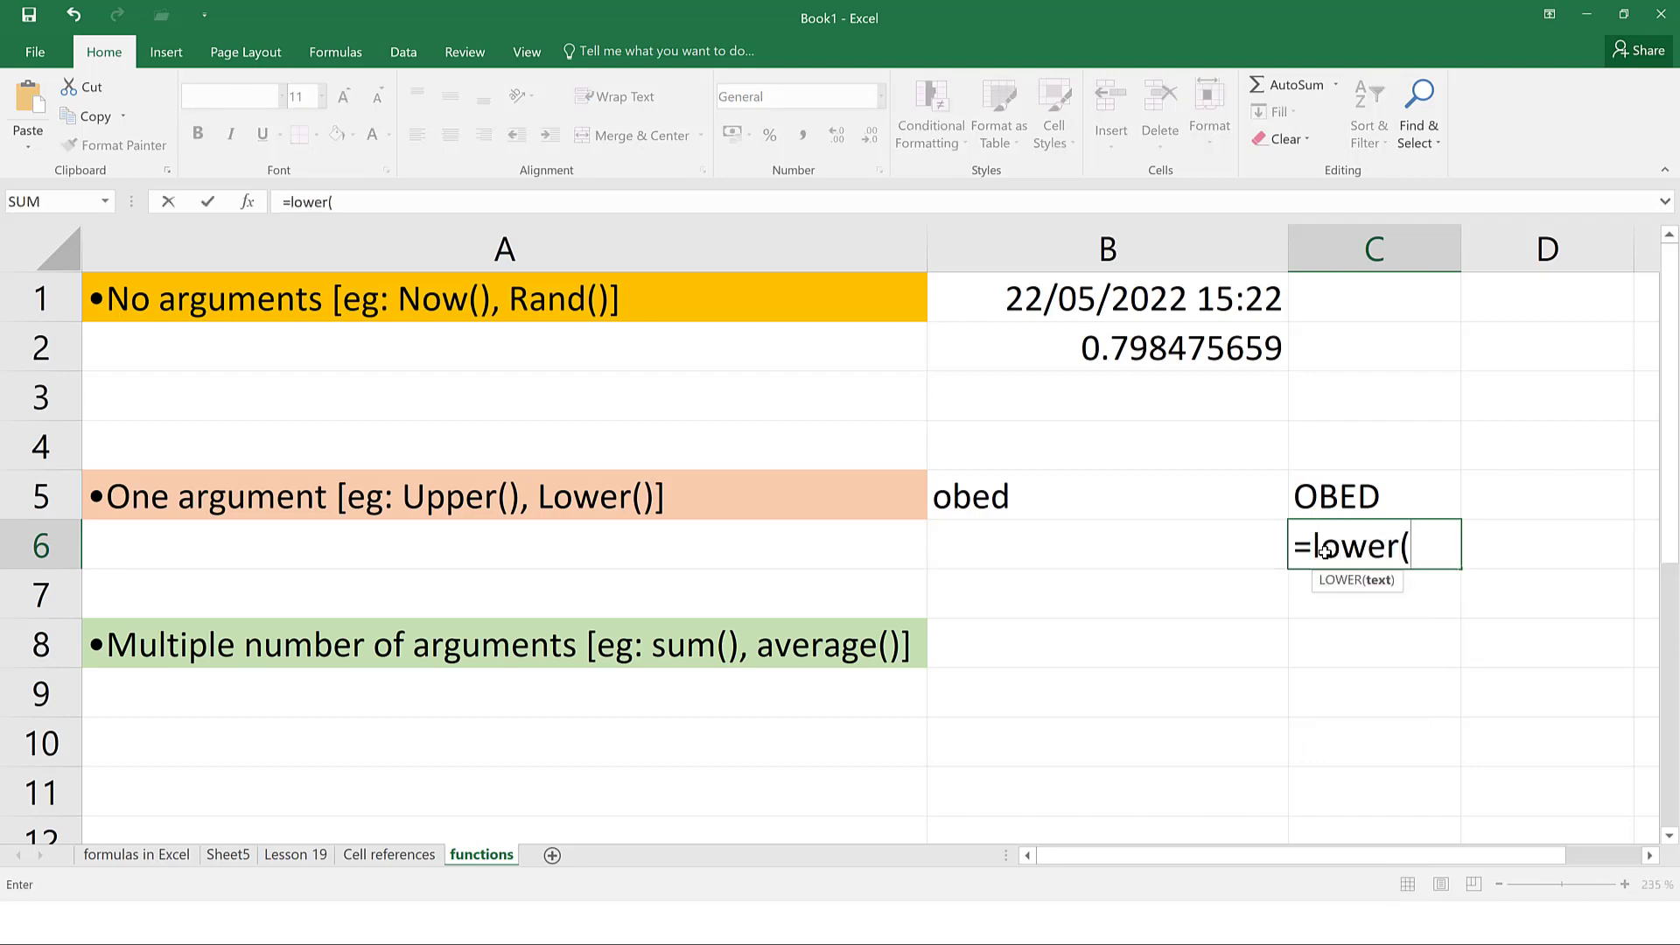
pyautogui.click(1375, 499)
pyautogui.write(')')
pyautogui.press('Return')
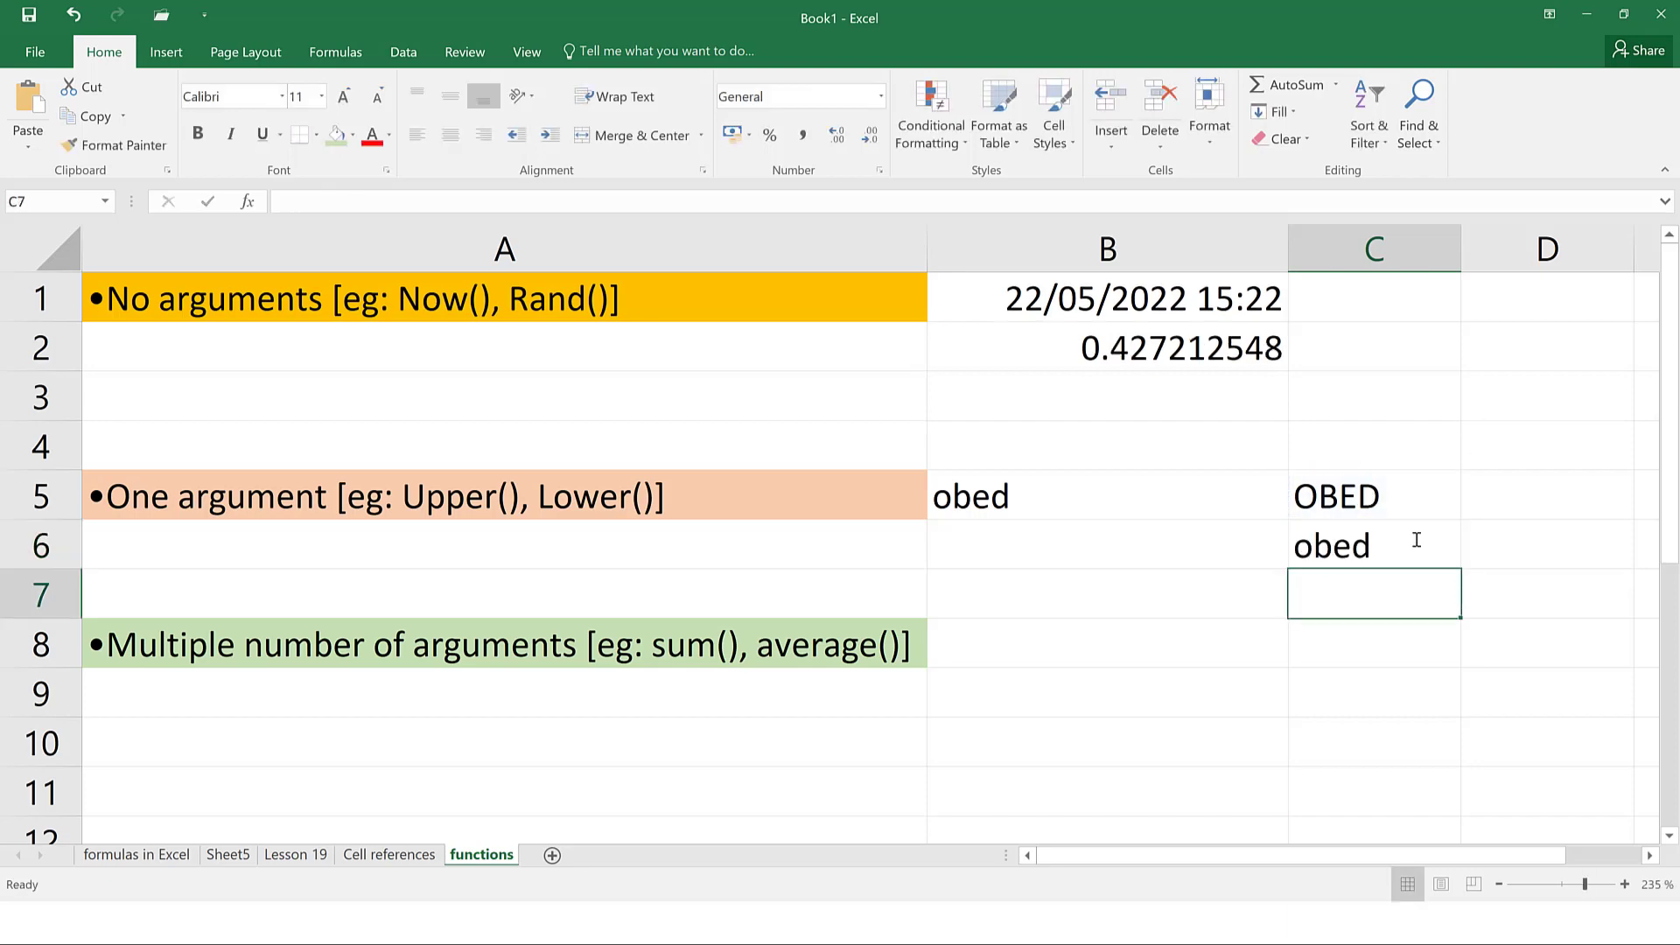
pyautogui.click(1403, 546)
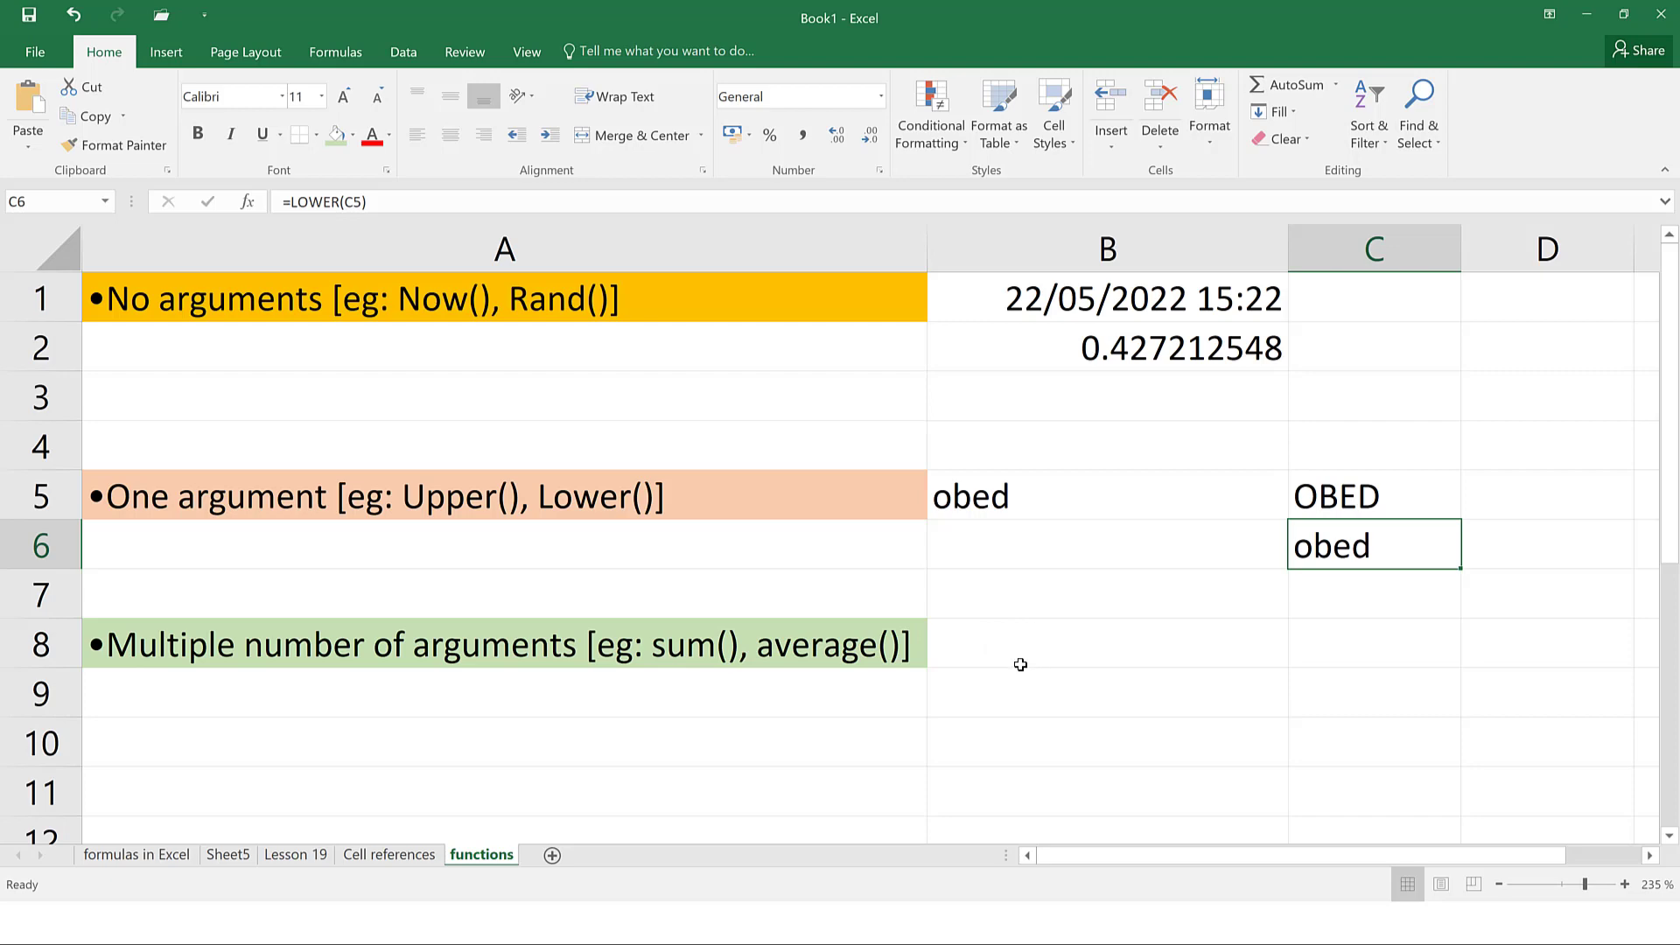
# Fill cells D1 to D4 with the sample numbers 21, 23, 4 and 56
pyautogui.click(1546, 303)
pyautogui.write('21')
pyautogui.press('Tab')
pyautogui.press('Left')
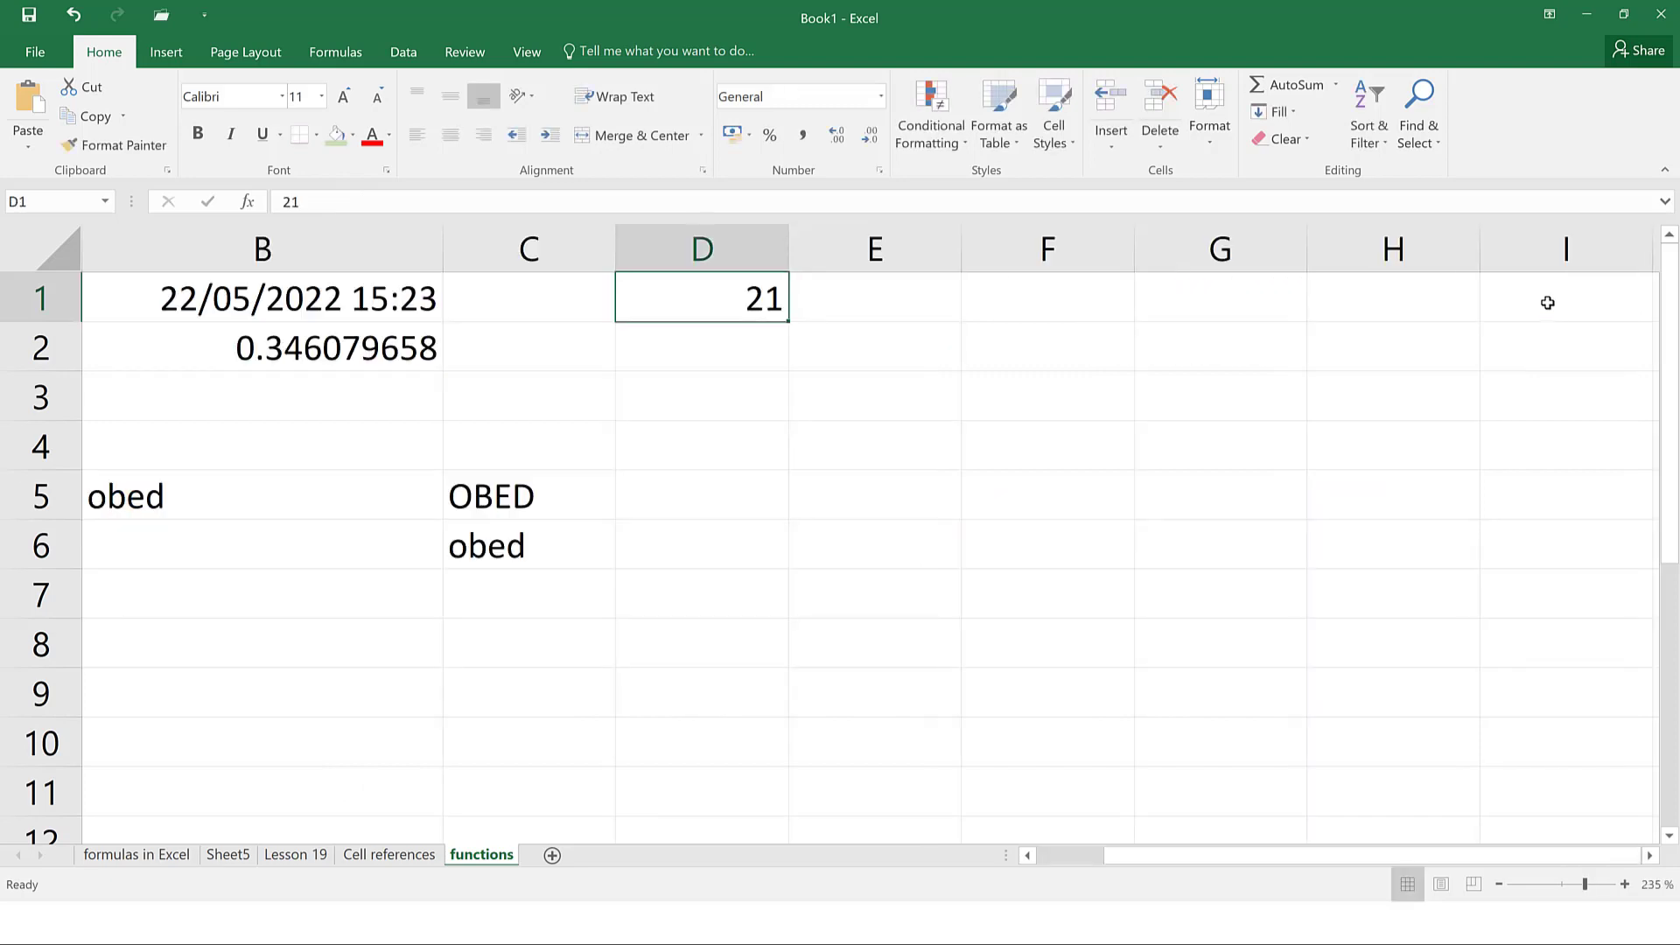
pyautogui.press('Down')
pyautogui.write('23')
pyautogui.press('Return')
pyautogui.write('4')
pyautogui.hotkey('ctrl', 'Return')
pyautogui.press('Return')
pyautogui.write('56')
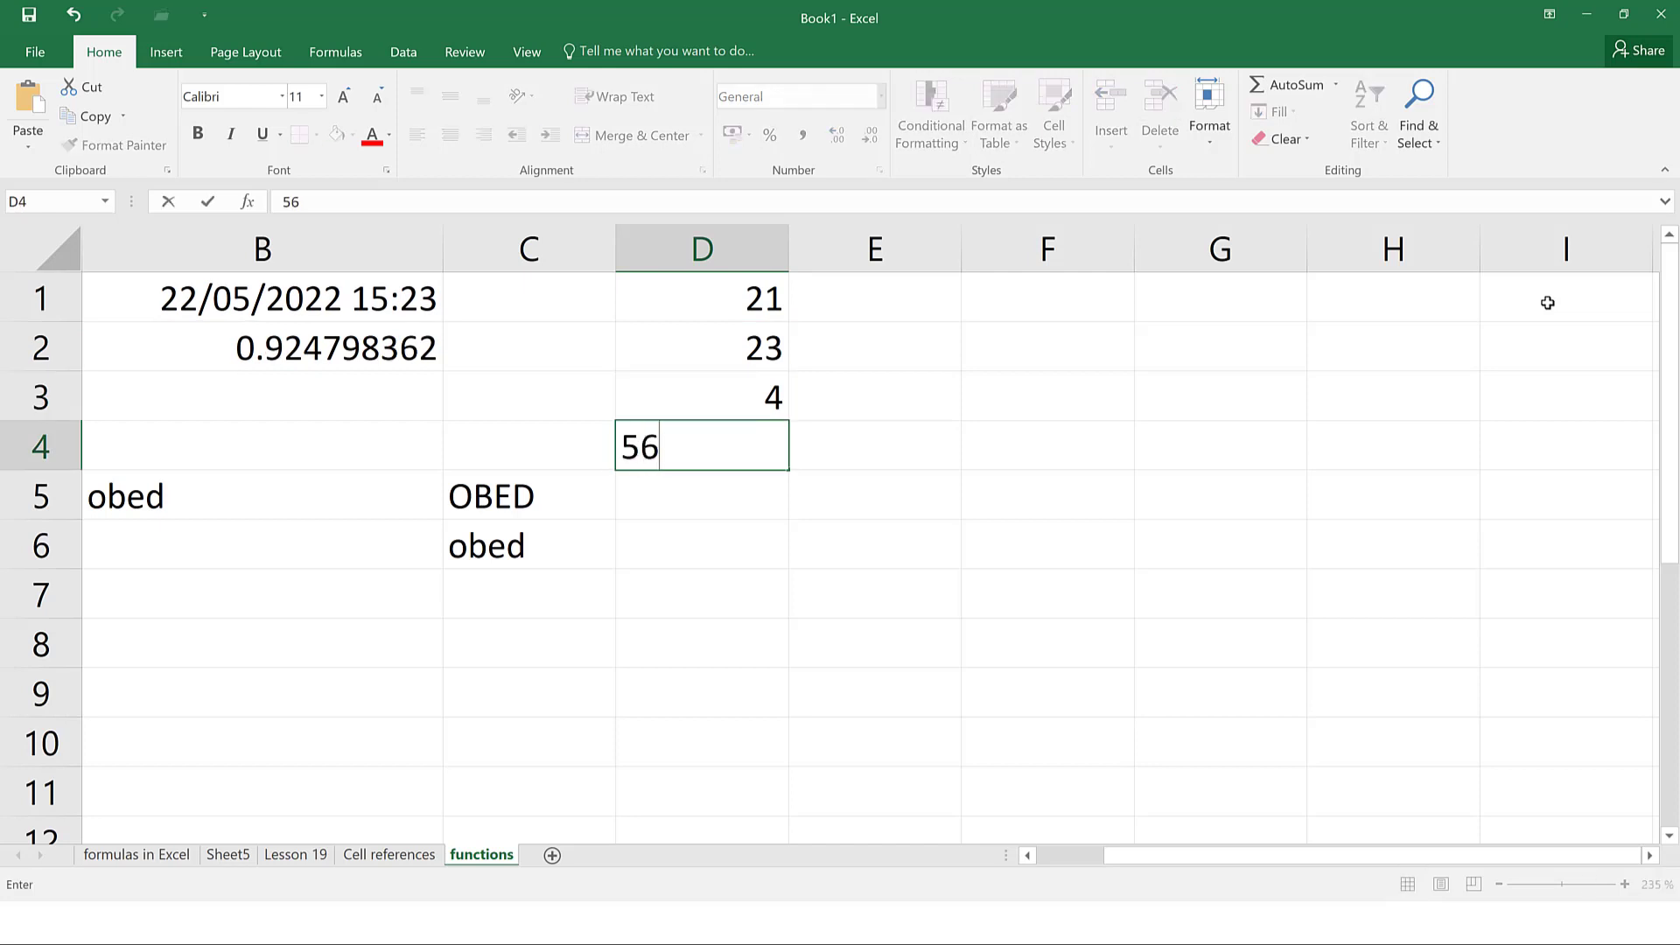
pyautogui.press('Return')
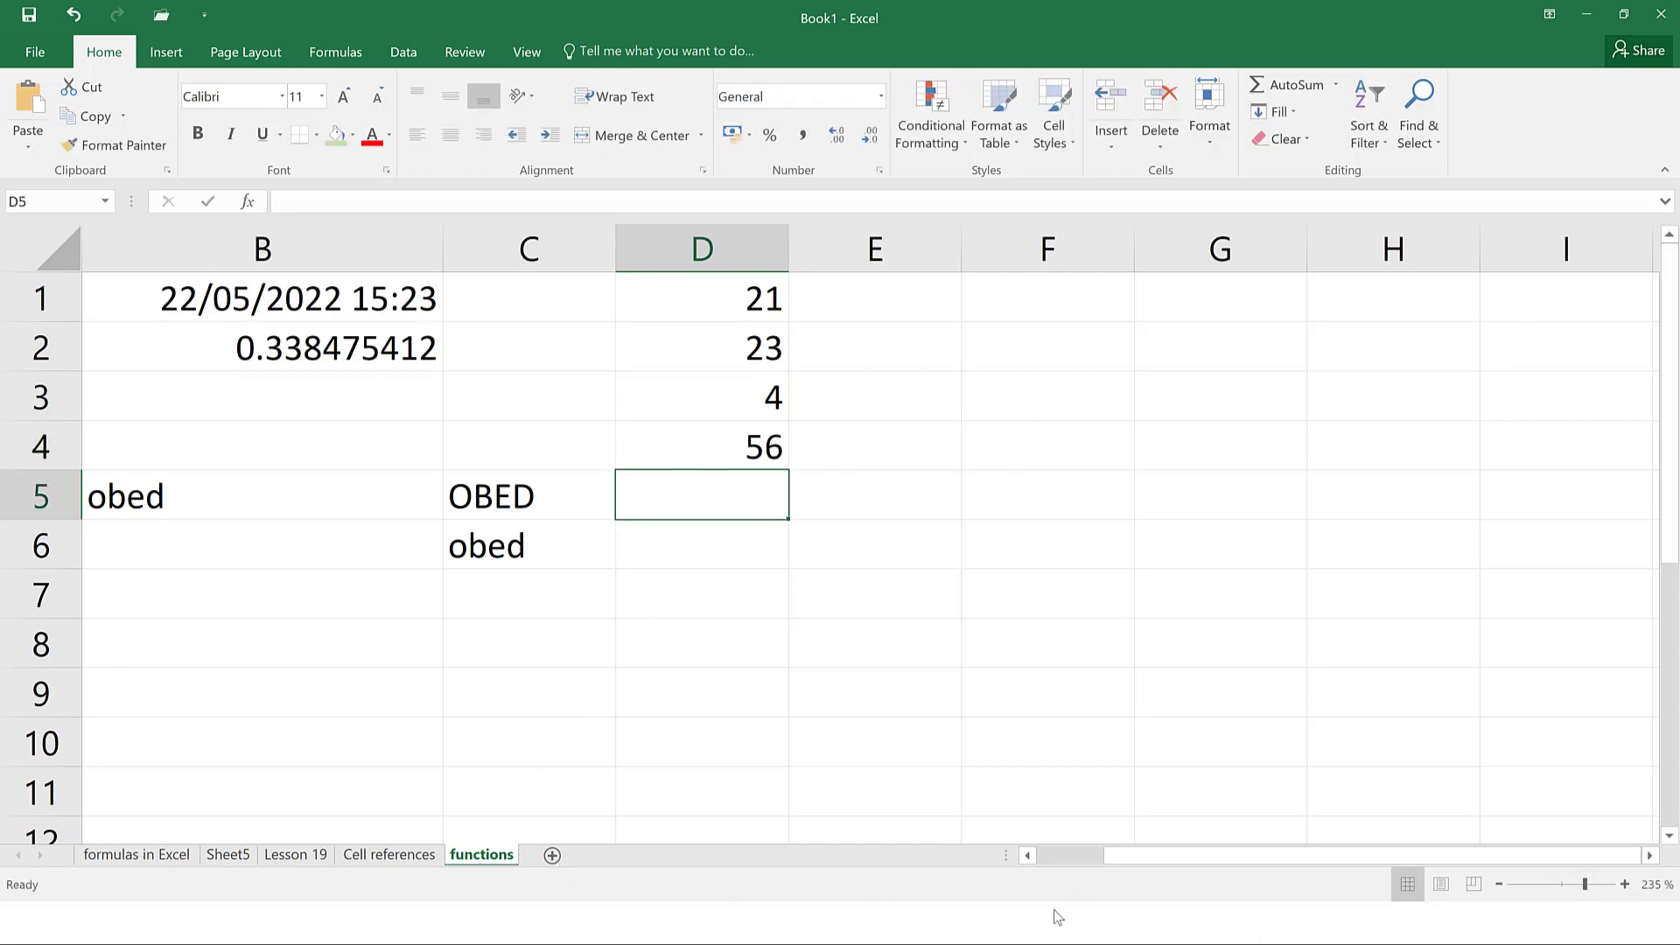
# Add up the range D1 to D4 with the formula =SUM(D1:D4) in cell D5, and check its cell references
pyautogui.moveTo(1111, 852); pyautogui.dragTo(1073, 854)
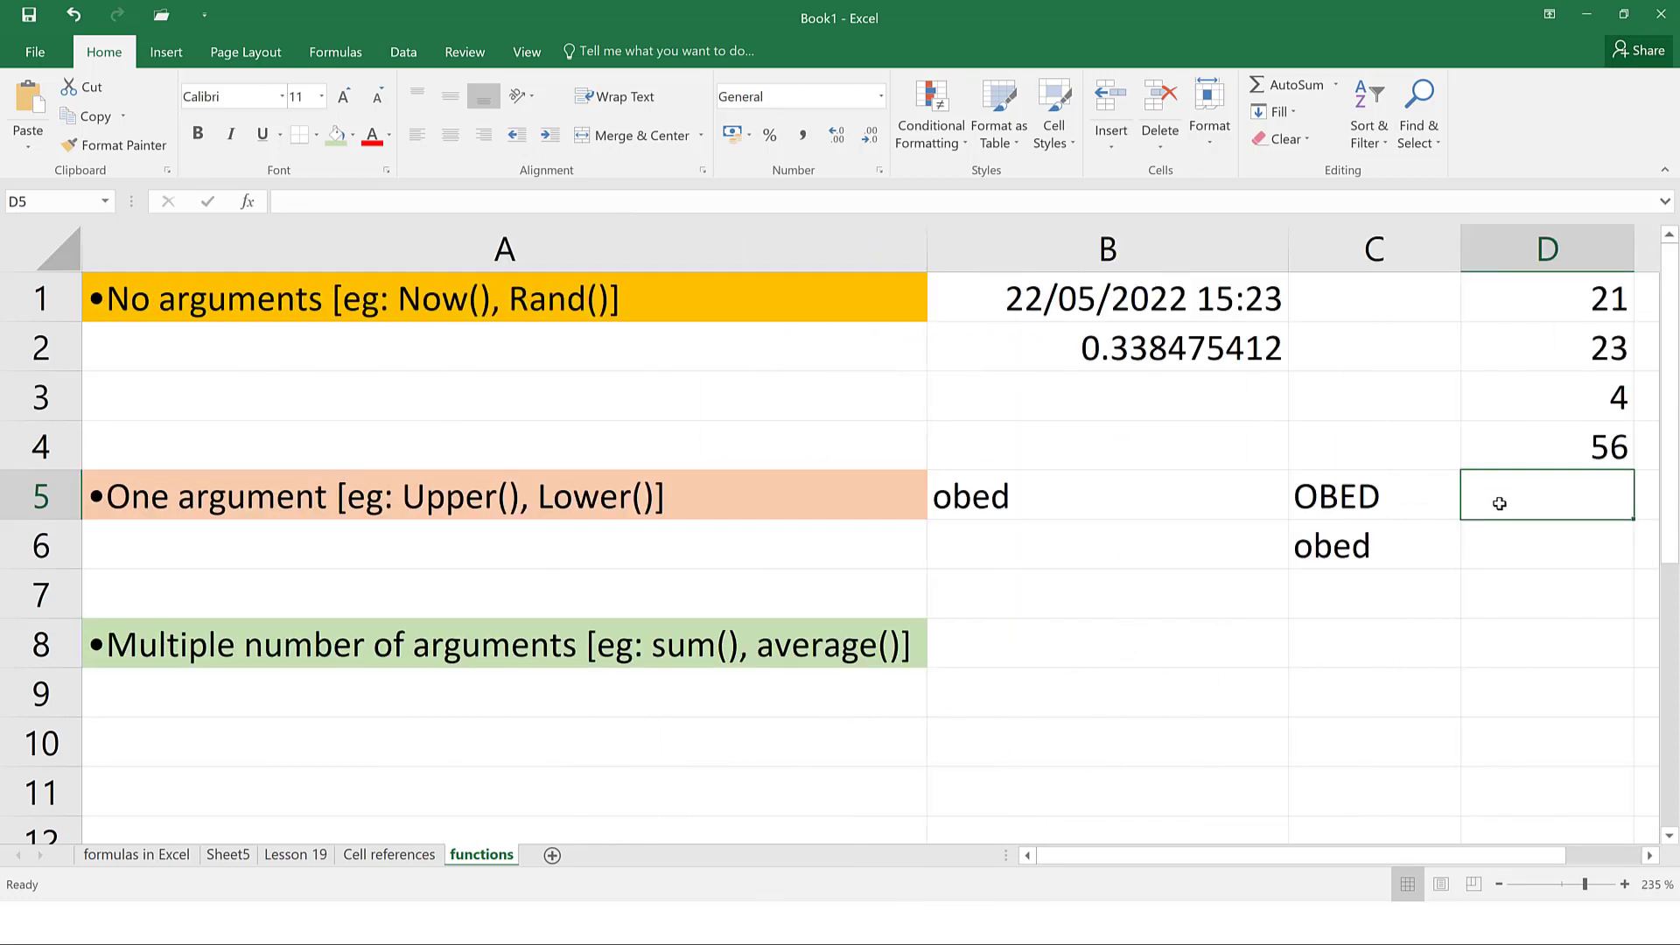
pyautogui.write('=')
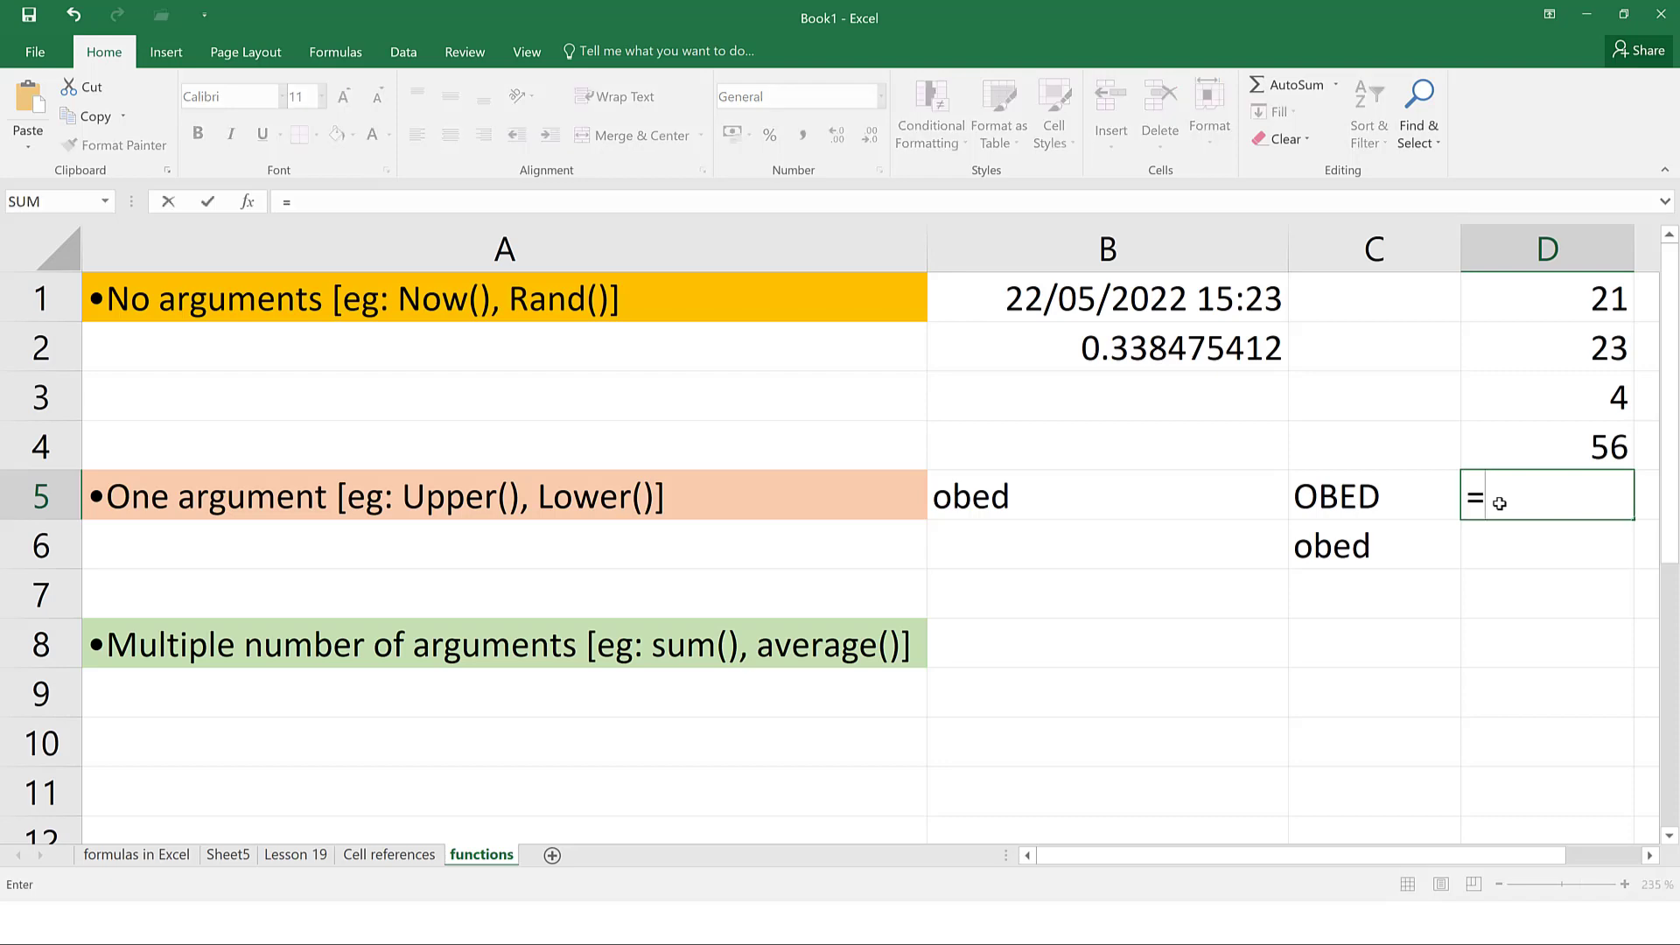
pyautogui.write('sum')
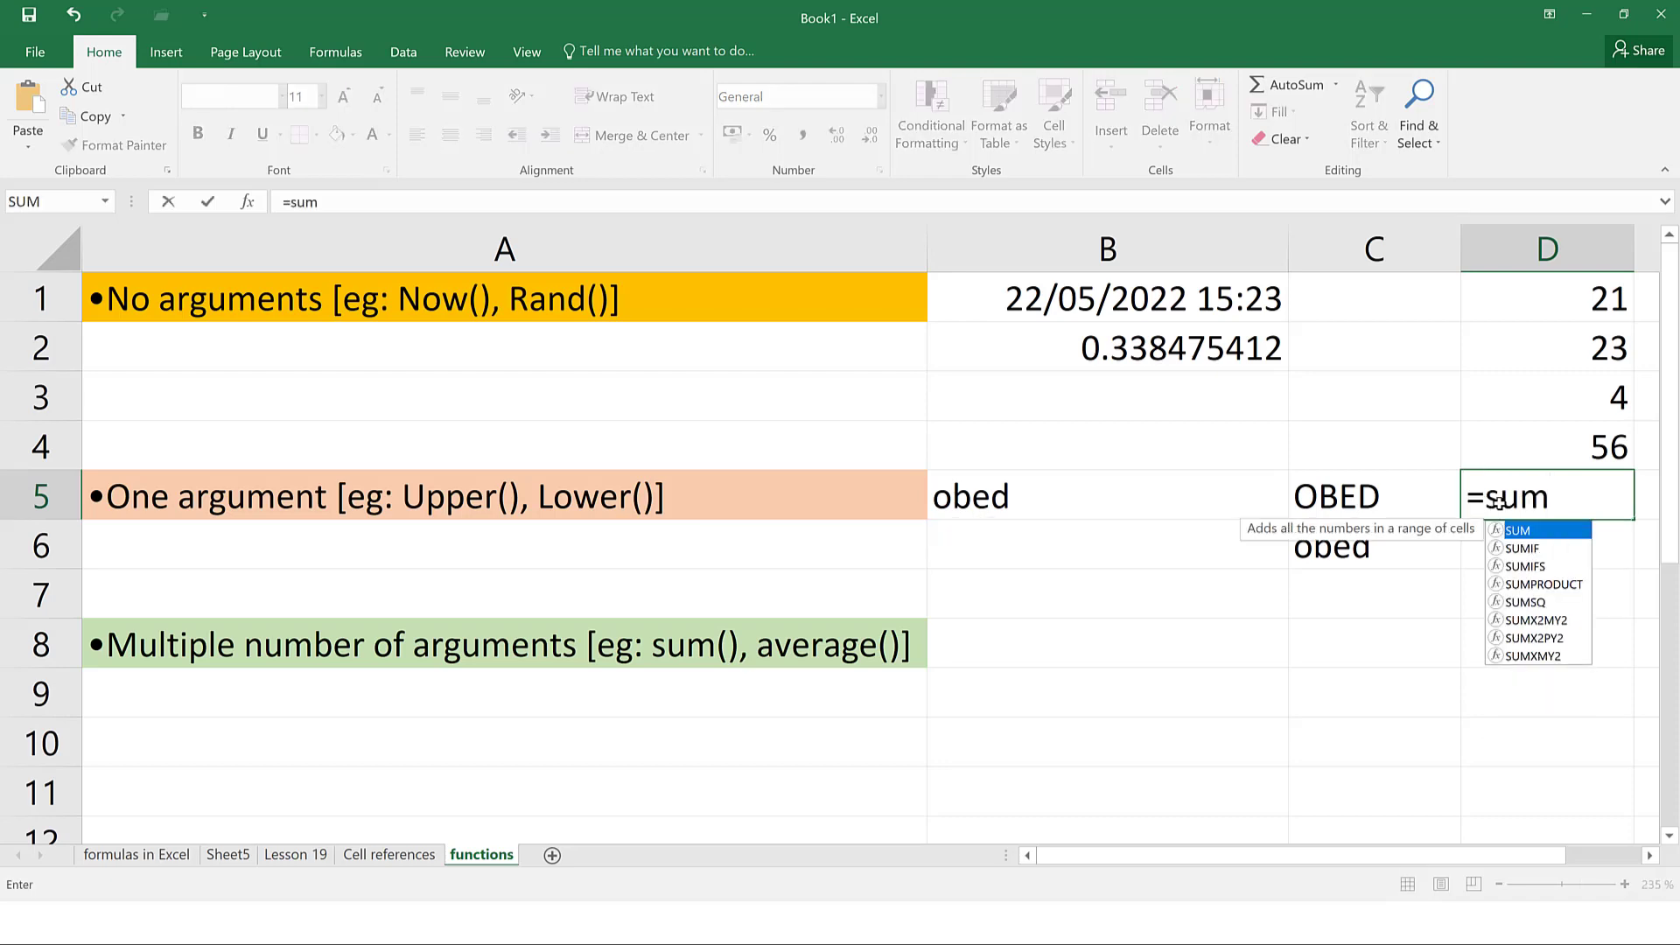
pyautogui.write('(')
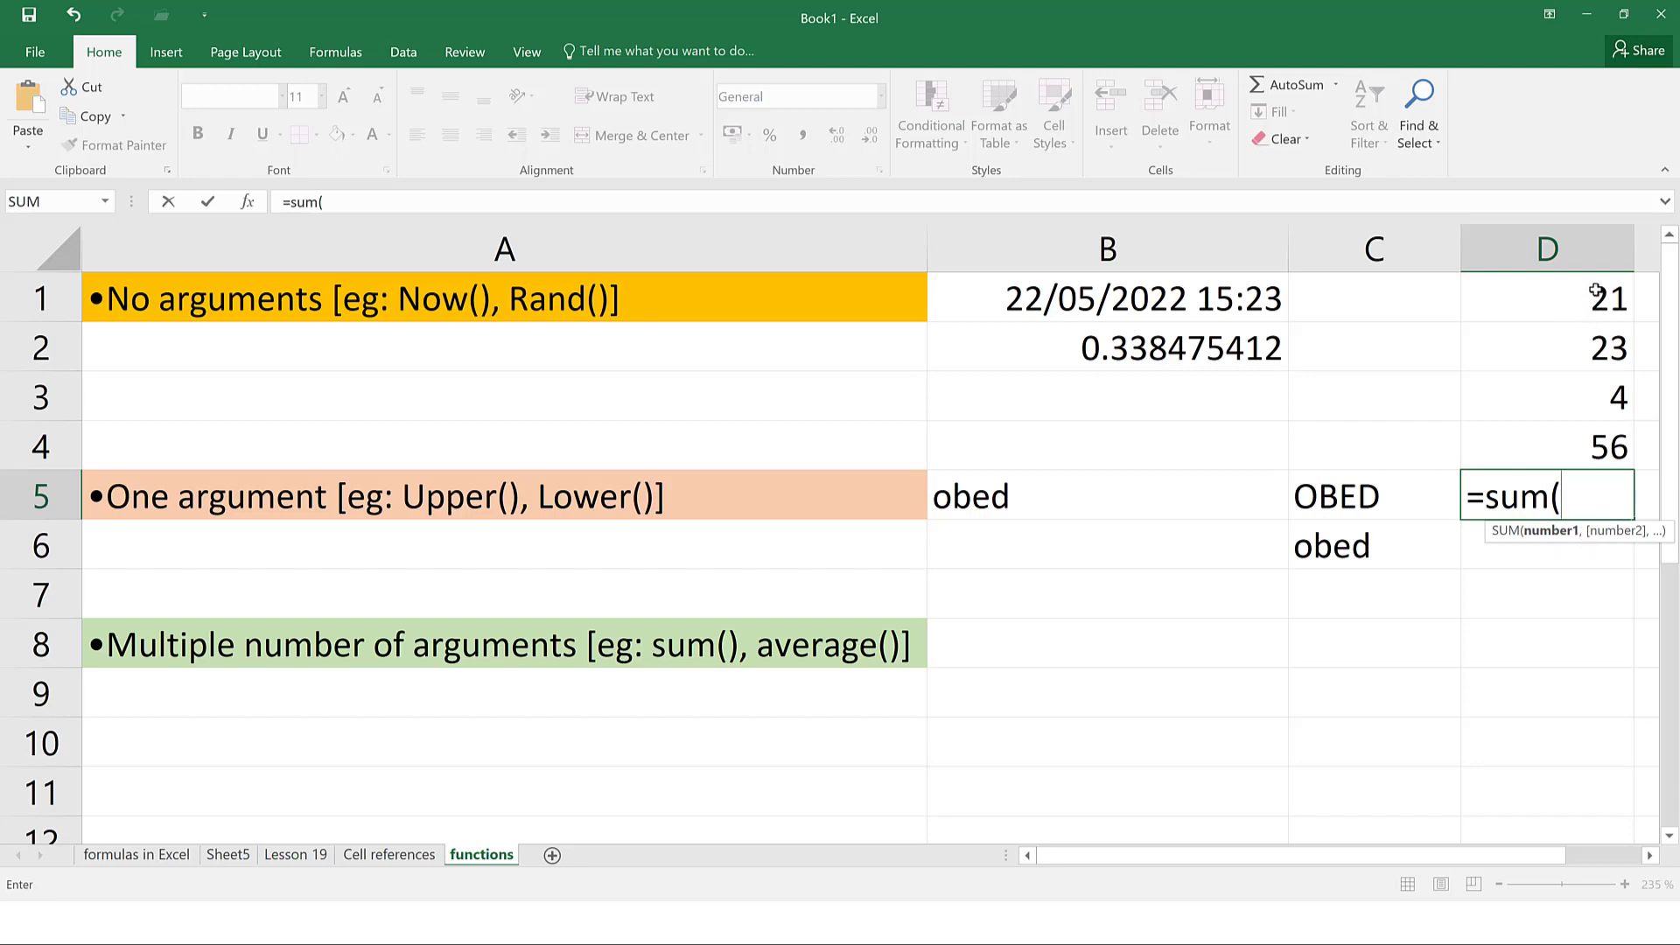
pyautogui.moveTo(1548, 297); pyautogui.dragTo(1597, 439)
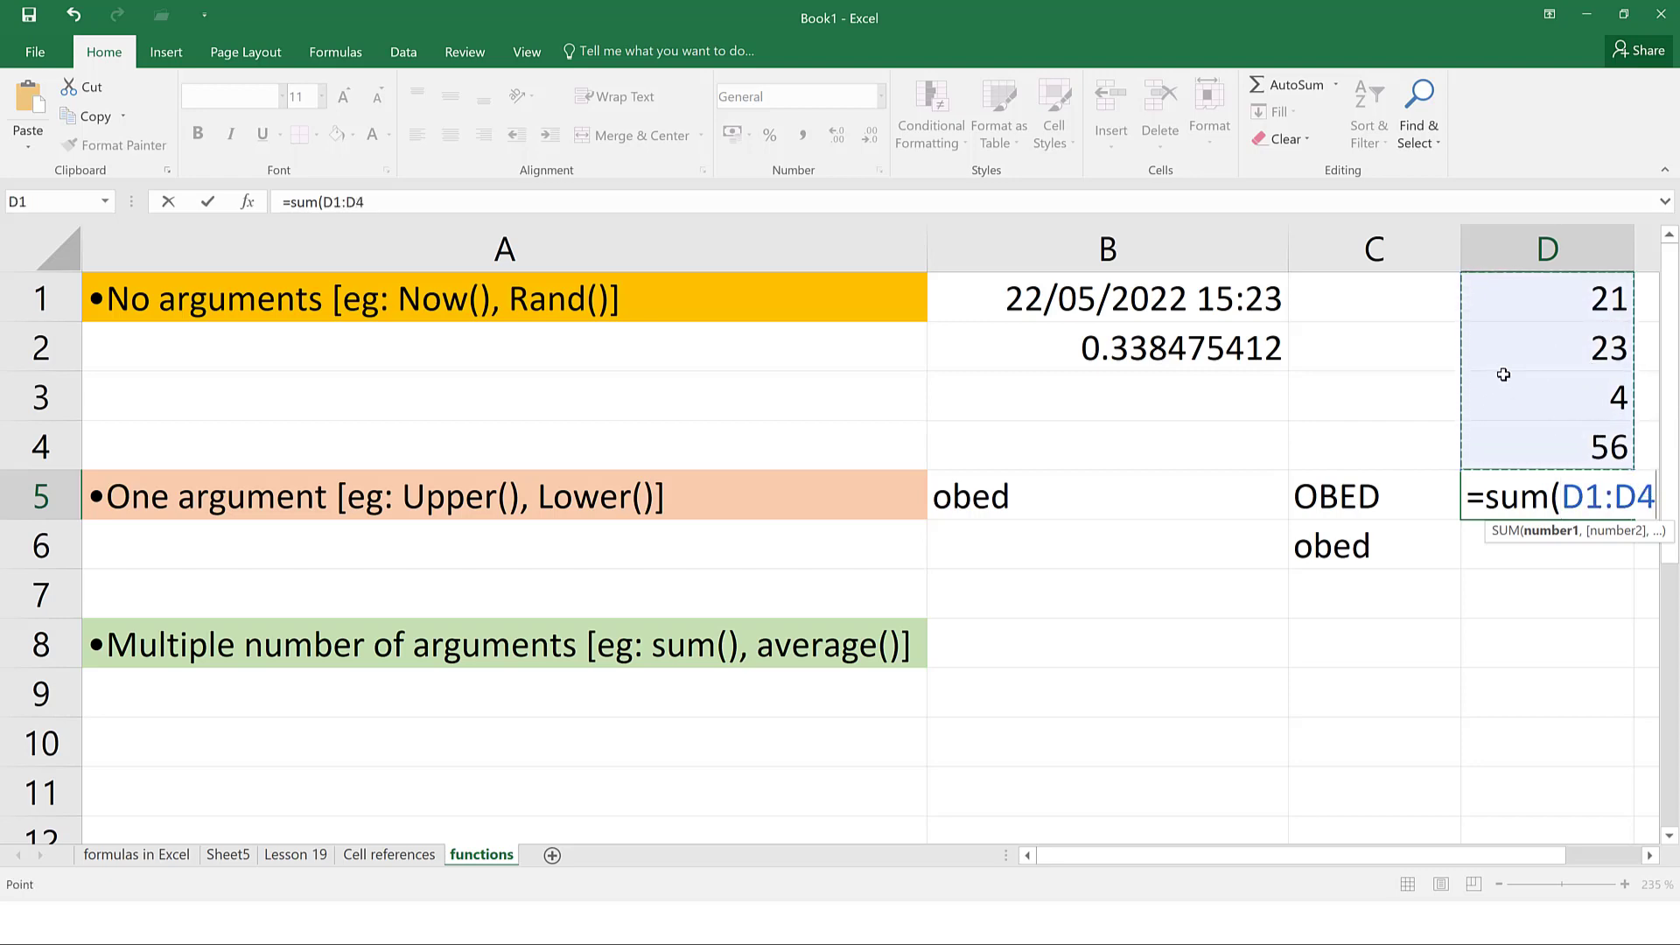
pyautogui.write(')')
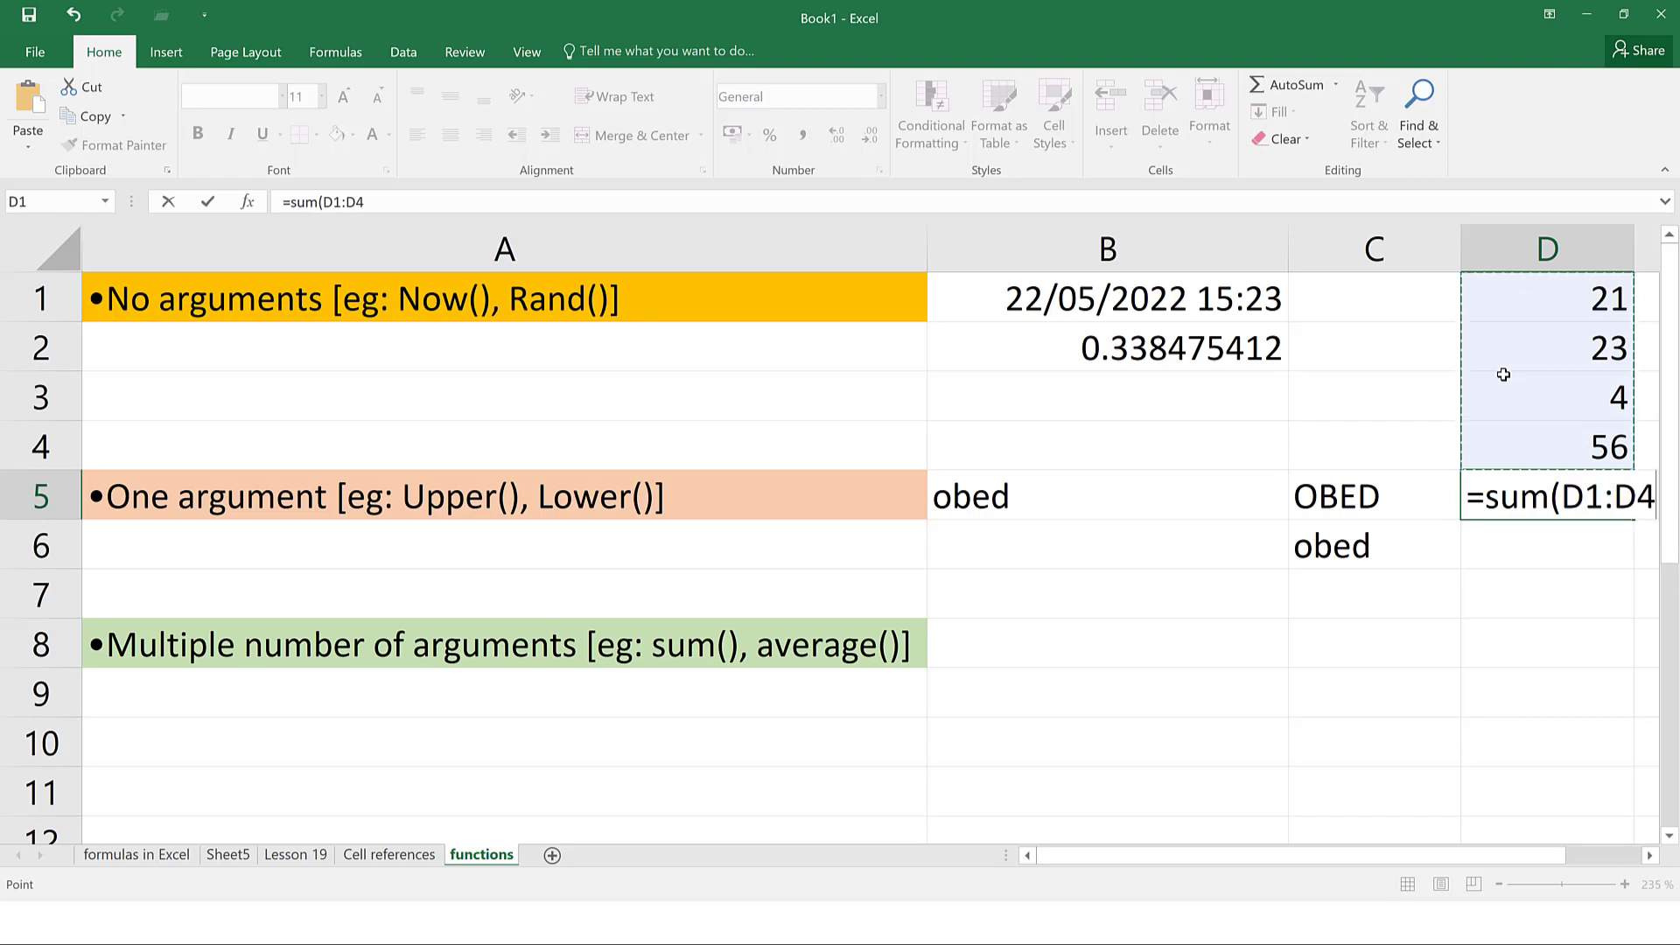
pyautogui.press('Return')
pyautogui.click(1549, 486)
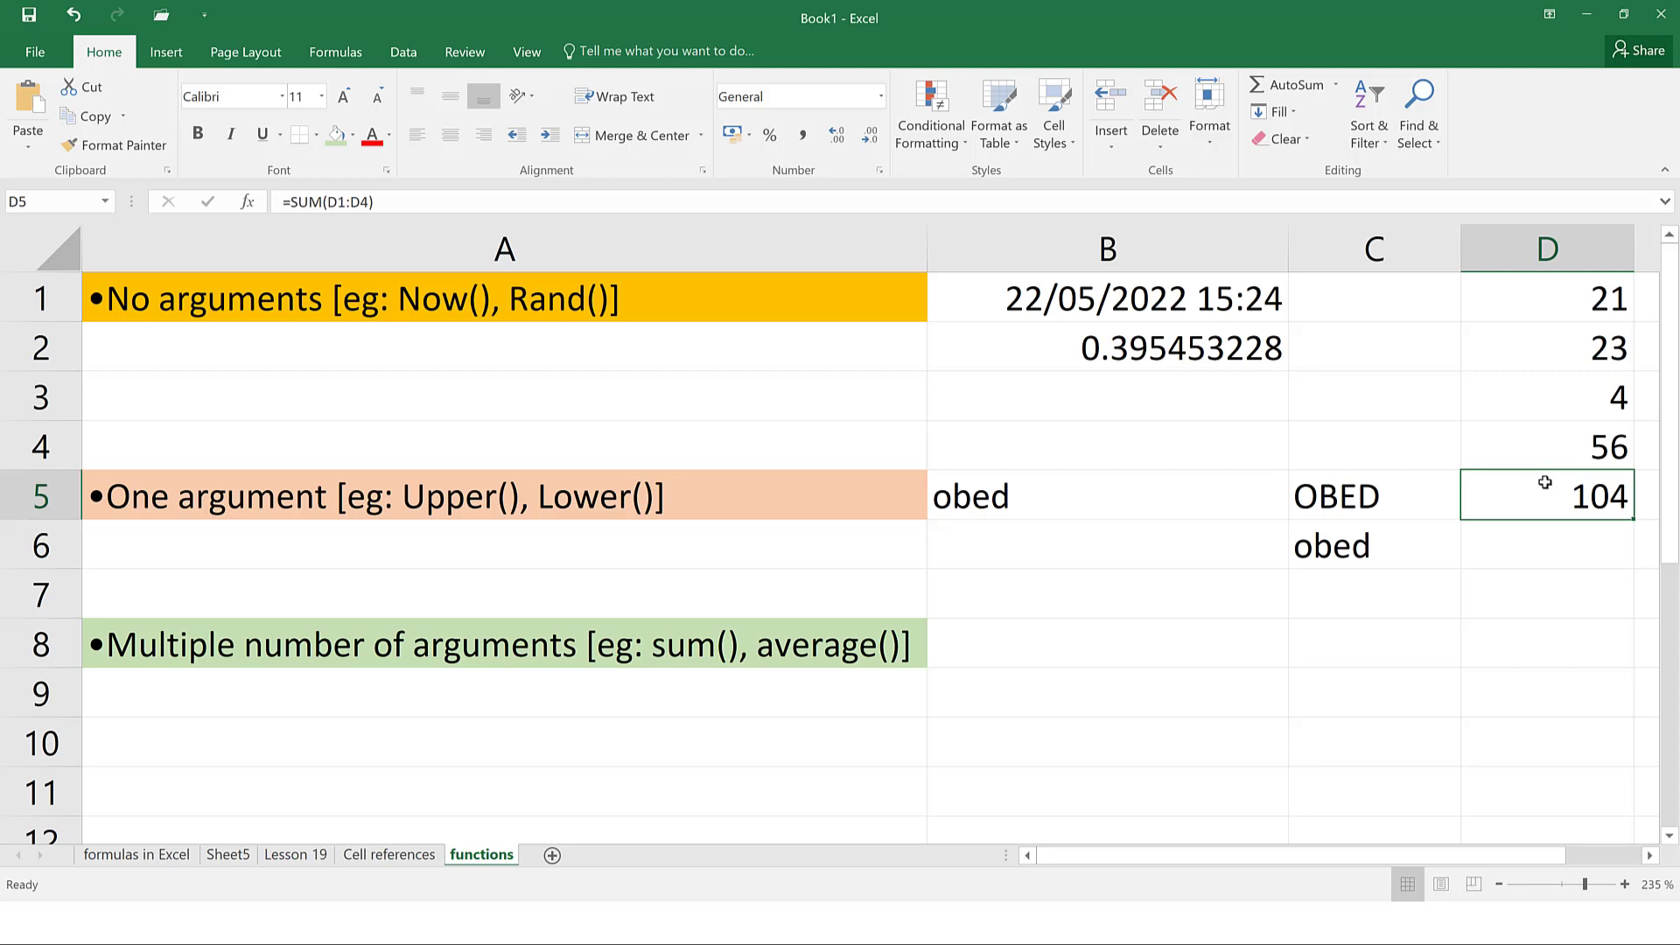
pyautogui.click(566, 202)
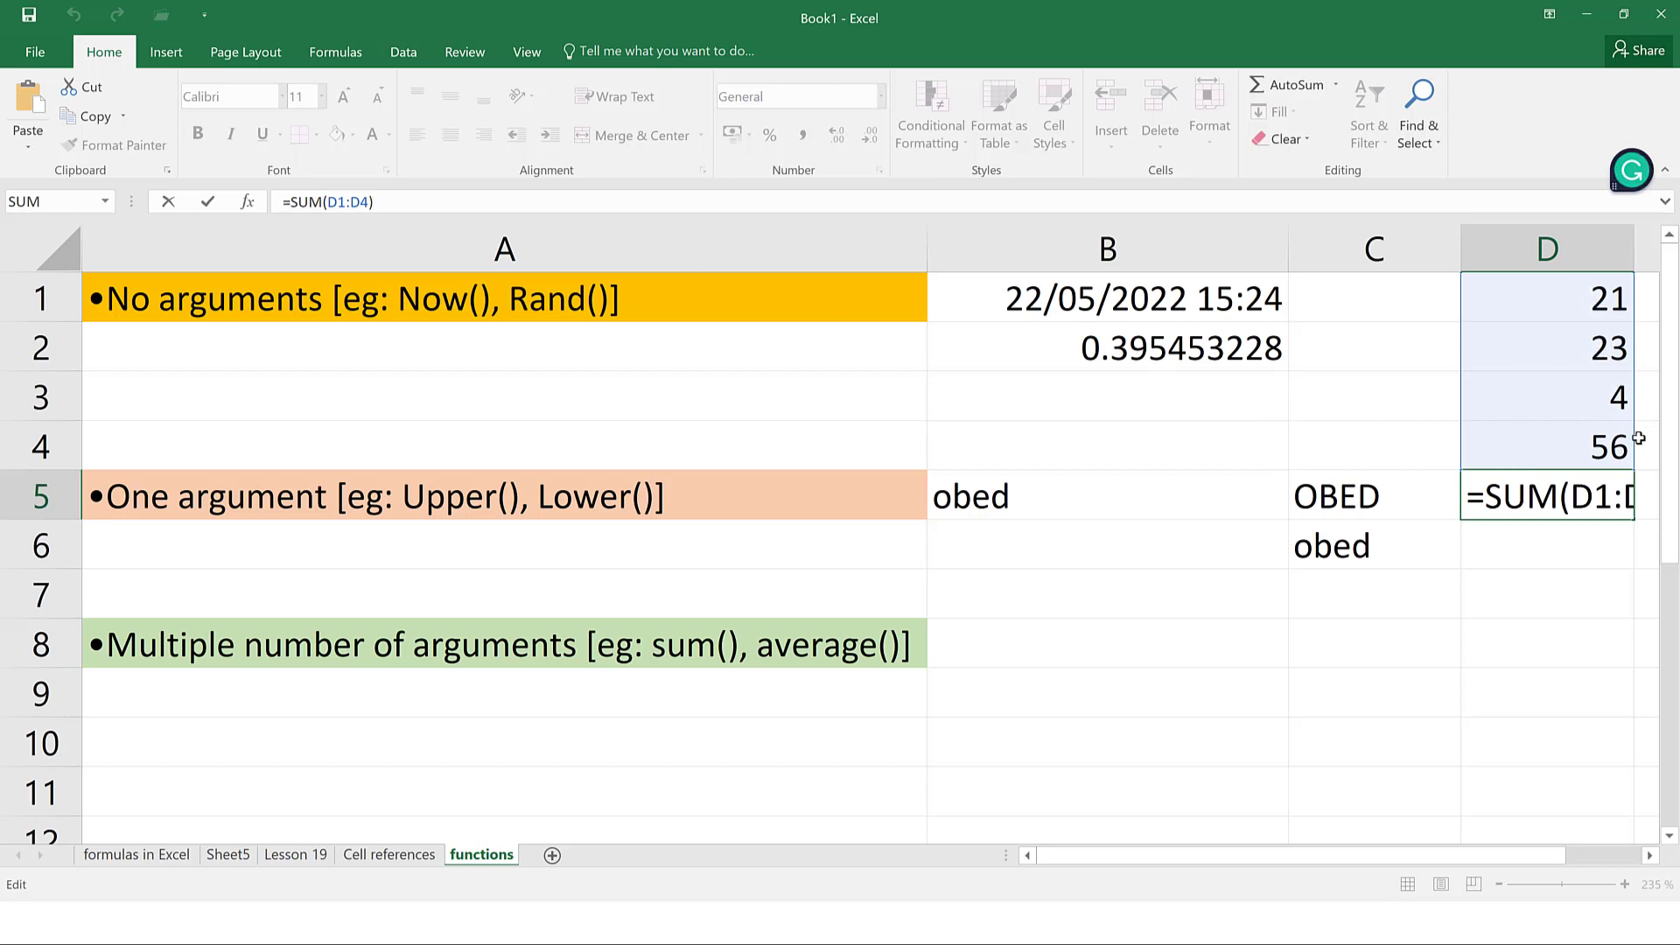
pyautogui.press('Return')
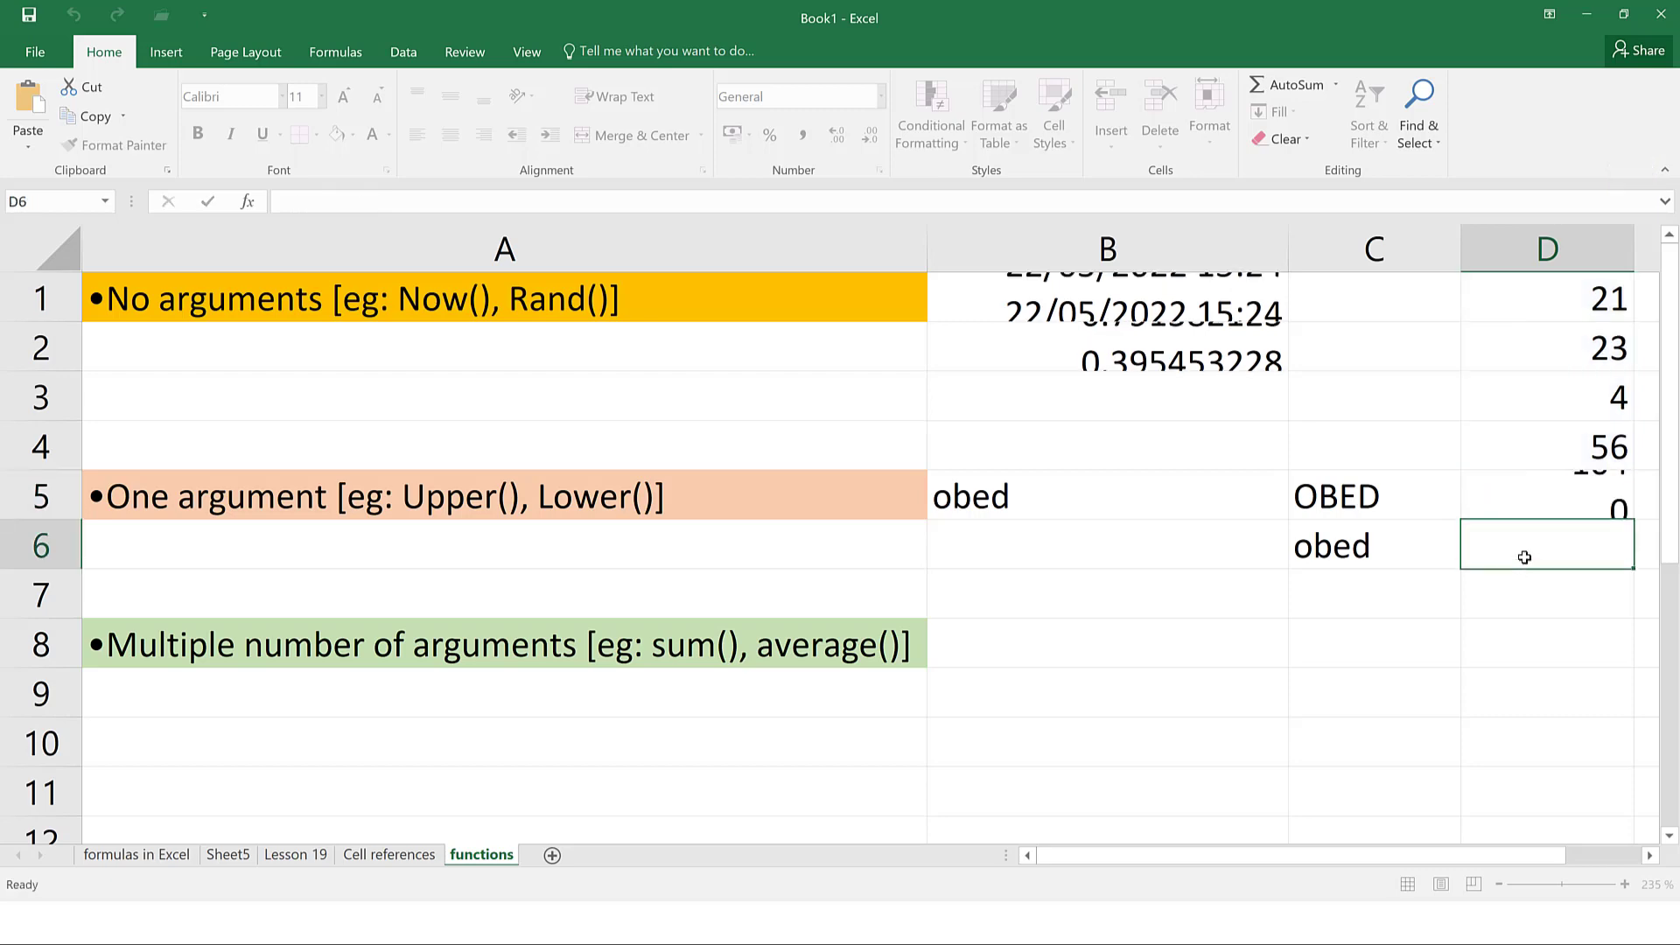
# Add up the four numbers as separate arguments with the formula =SUM(D1,D2,D3,D4) in cell D6, and display its cell references
pyautogui.write('=')
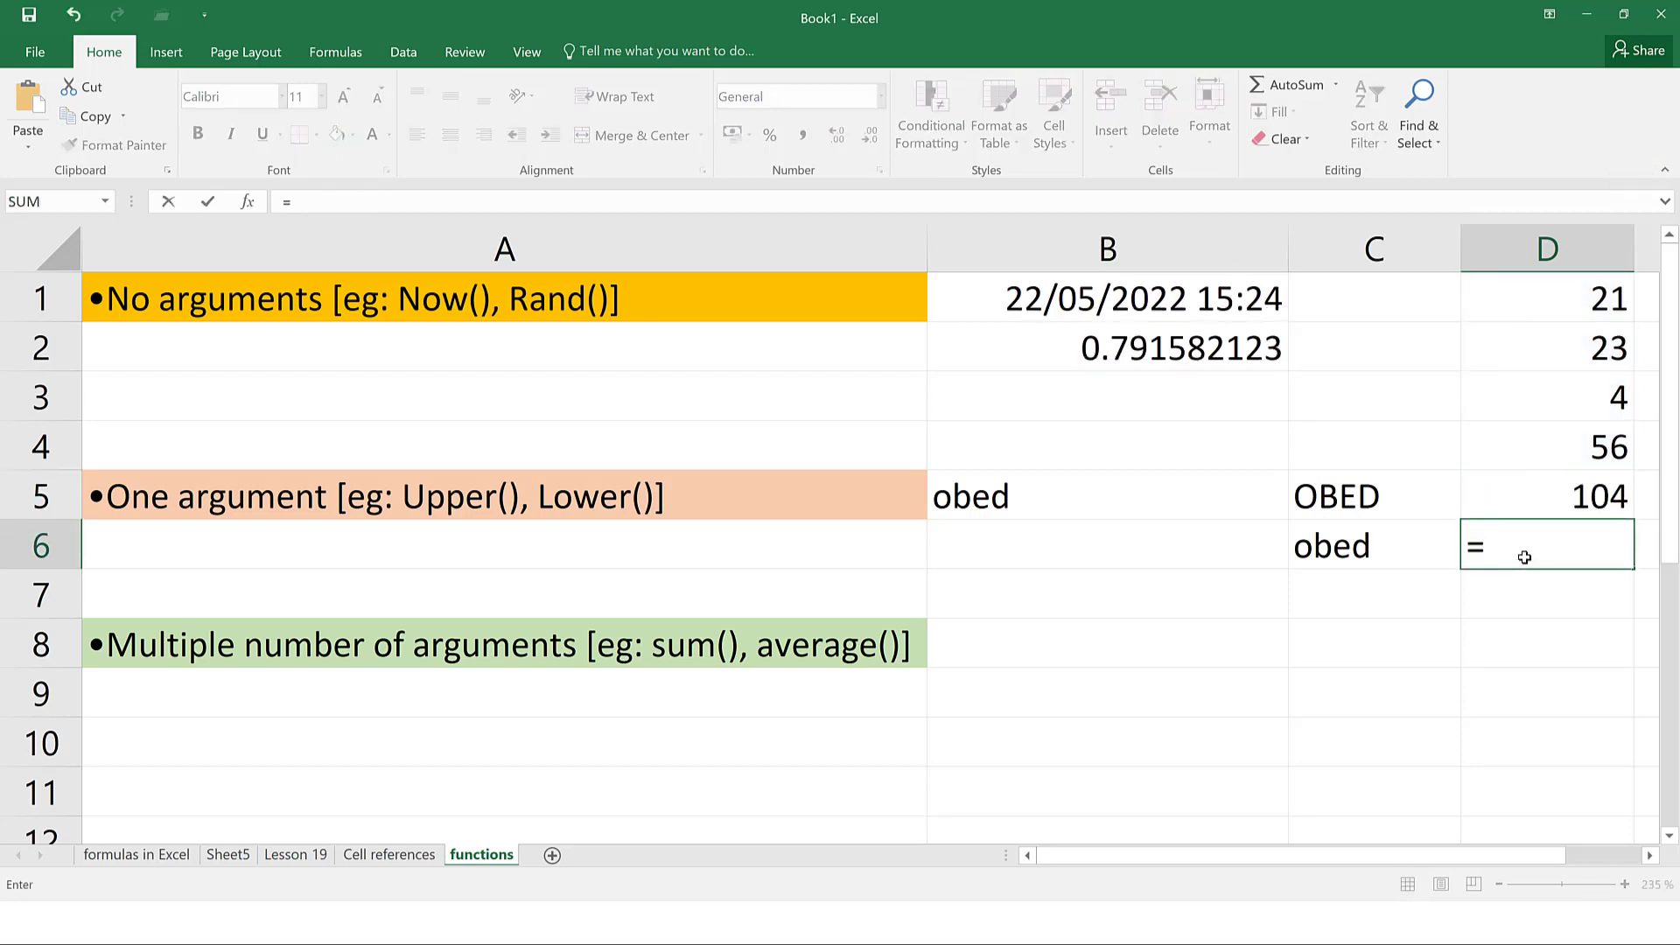
pyautogui.write('sum(')
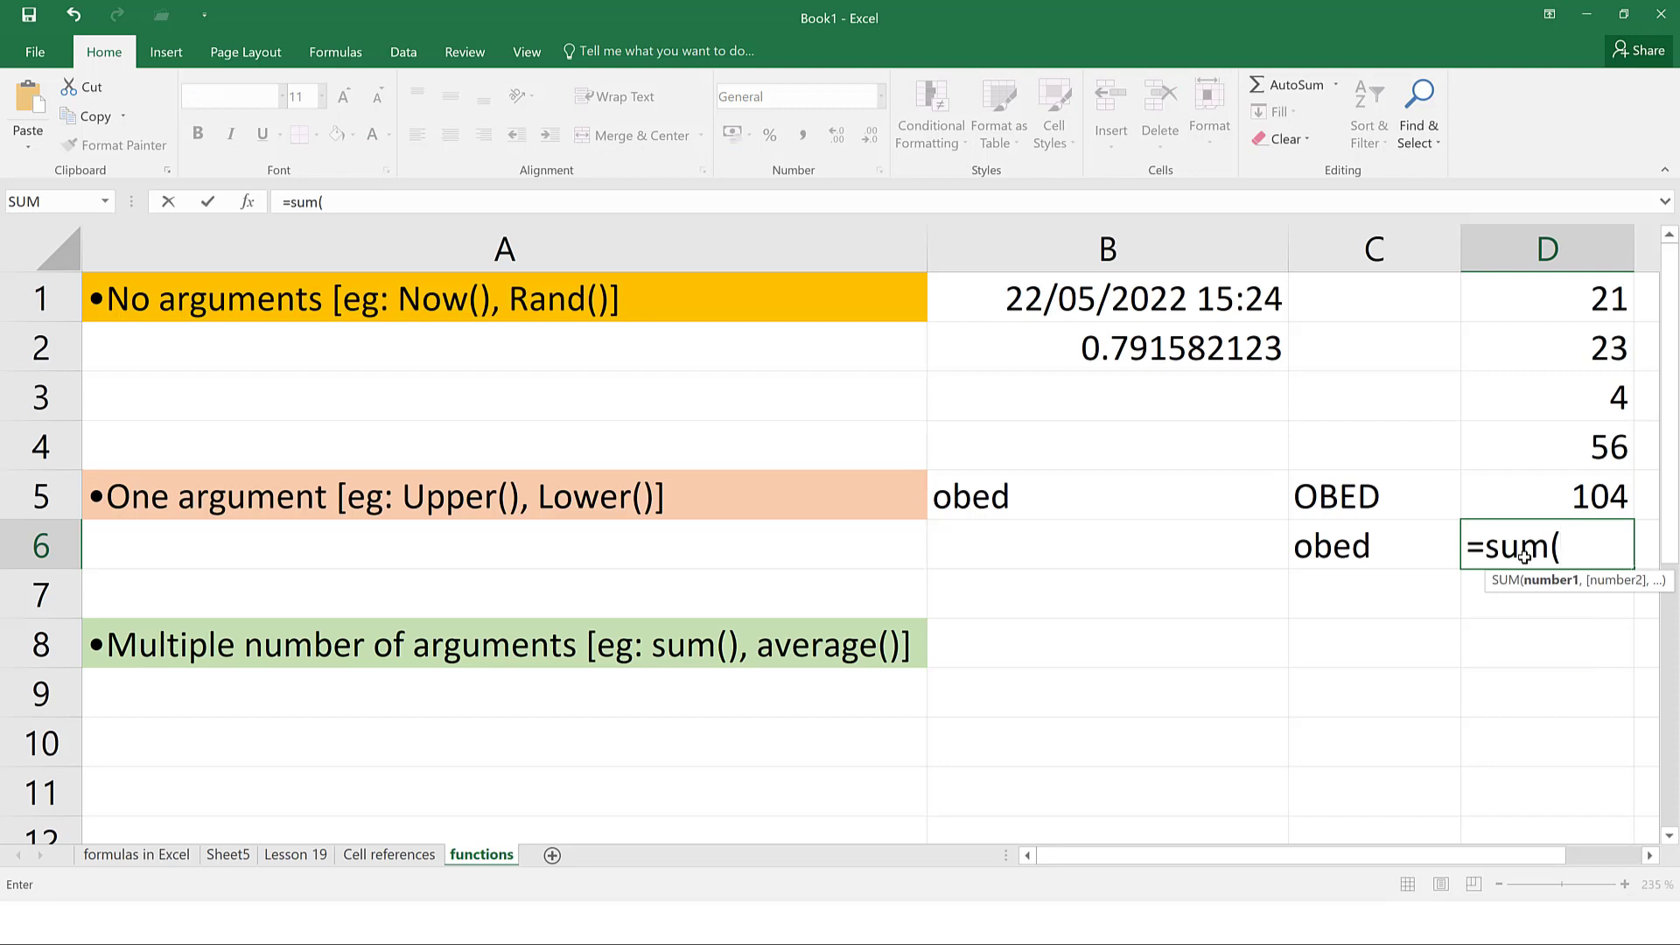
pyautogui.click(1501, 315)
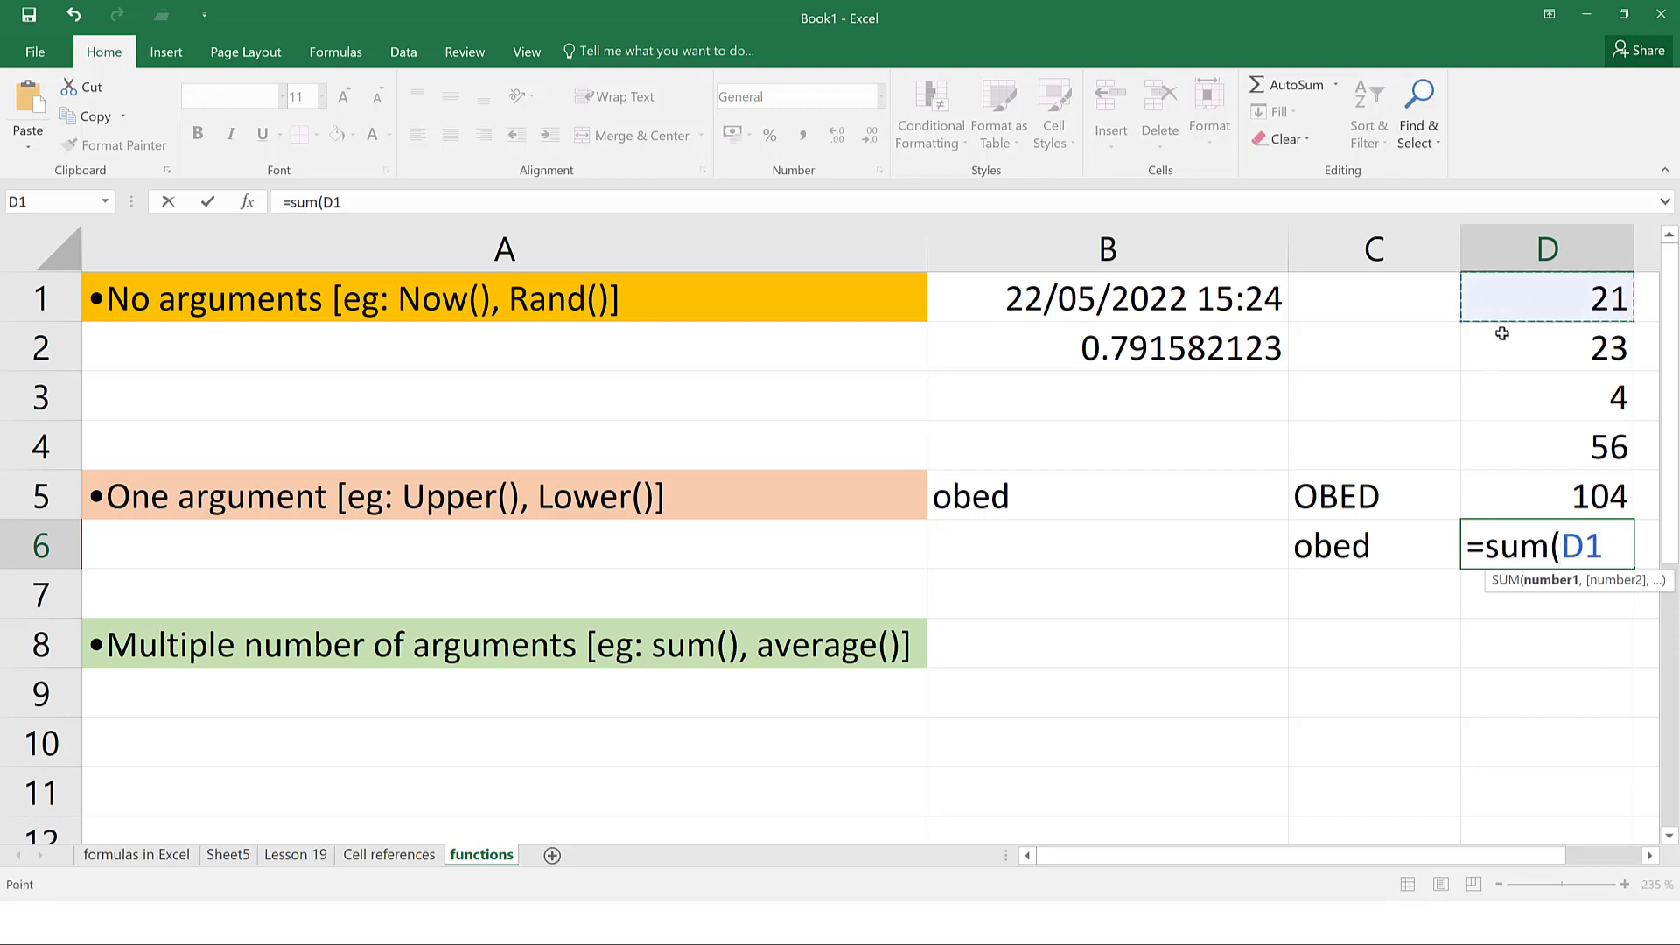
pyautogui.write(',')
pyautogui.click(1563, 359)
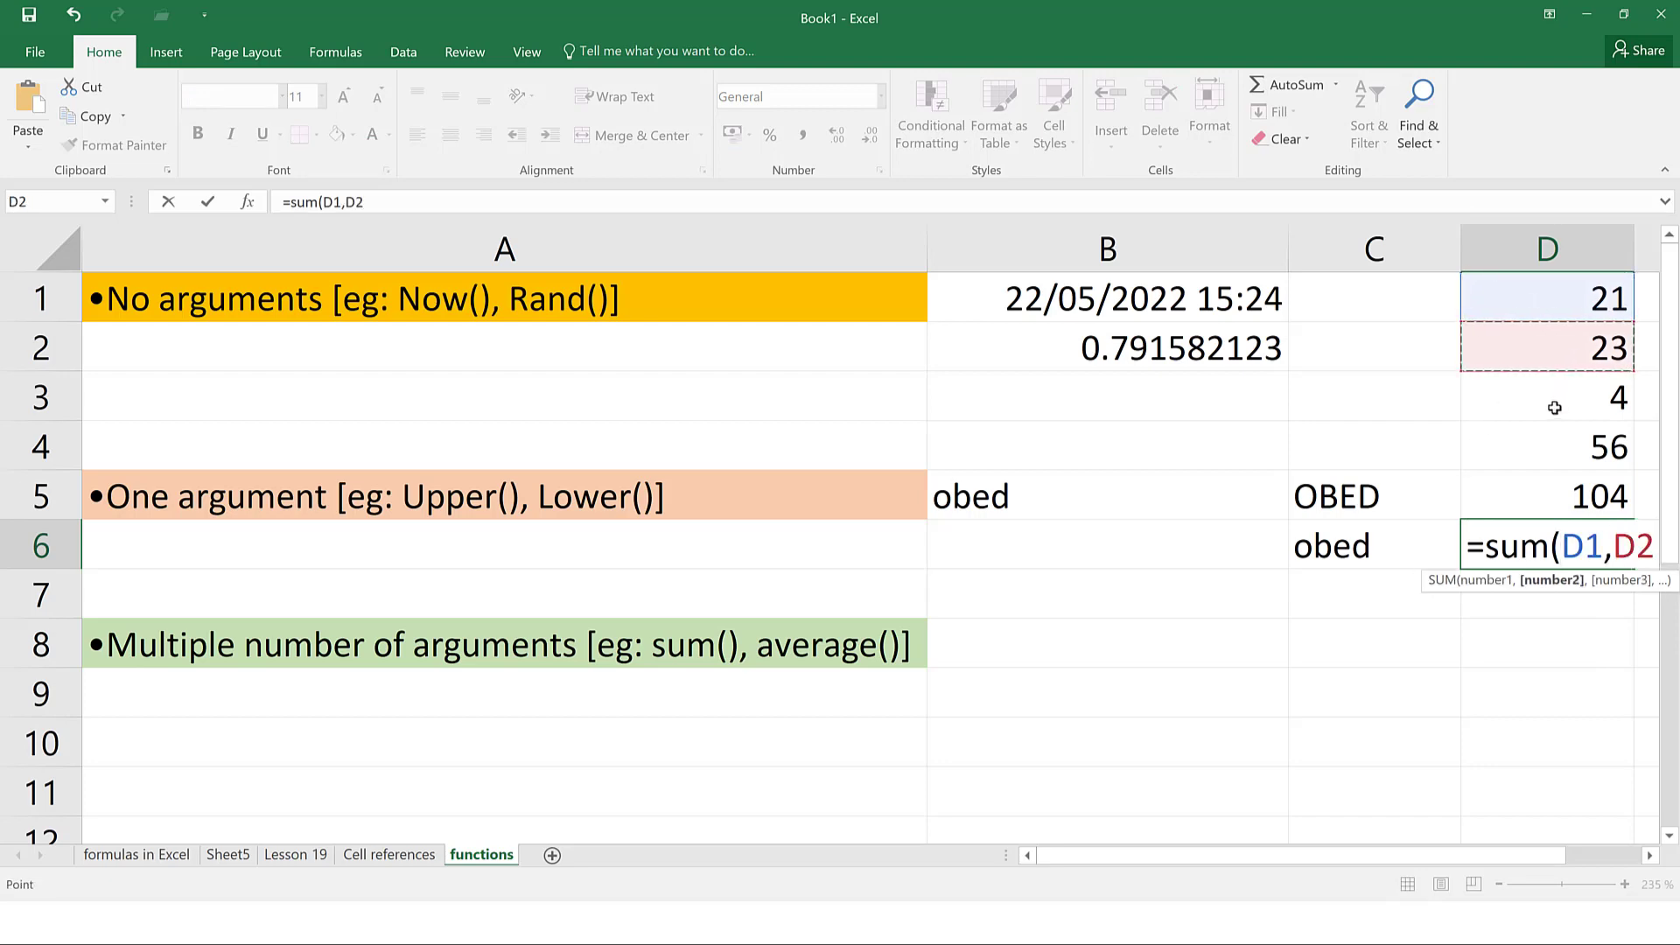
pyautogui.write(',')
pyautogui.click(1554, 409)
pyautogui.write(',')
pyautogui.click(1548, 448)
pyautogui.write(',')
pyautogui.press('BackSpace')
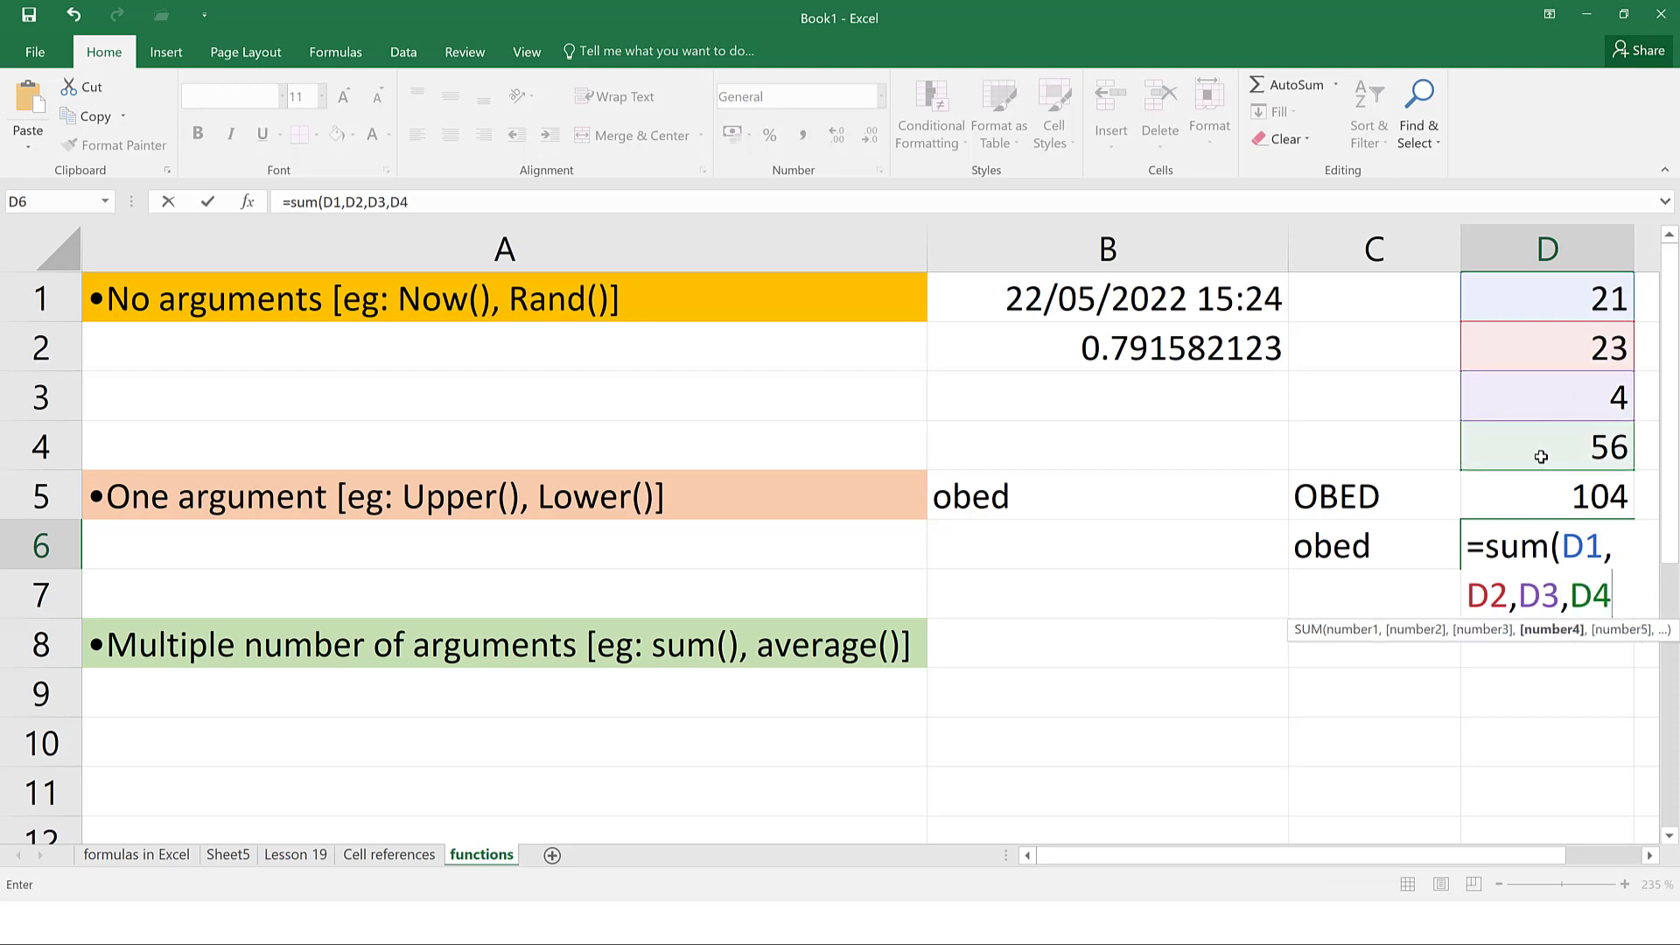
pyautogui.write(')')
pyautogui.press('Return')
pyautogui.click(1591, 540)
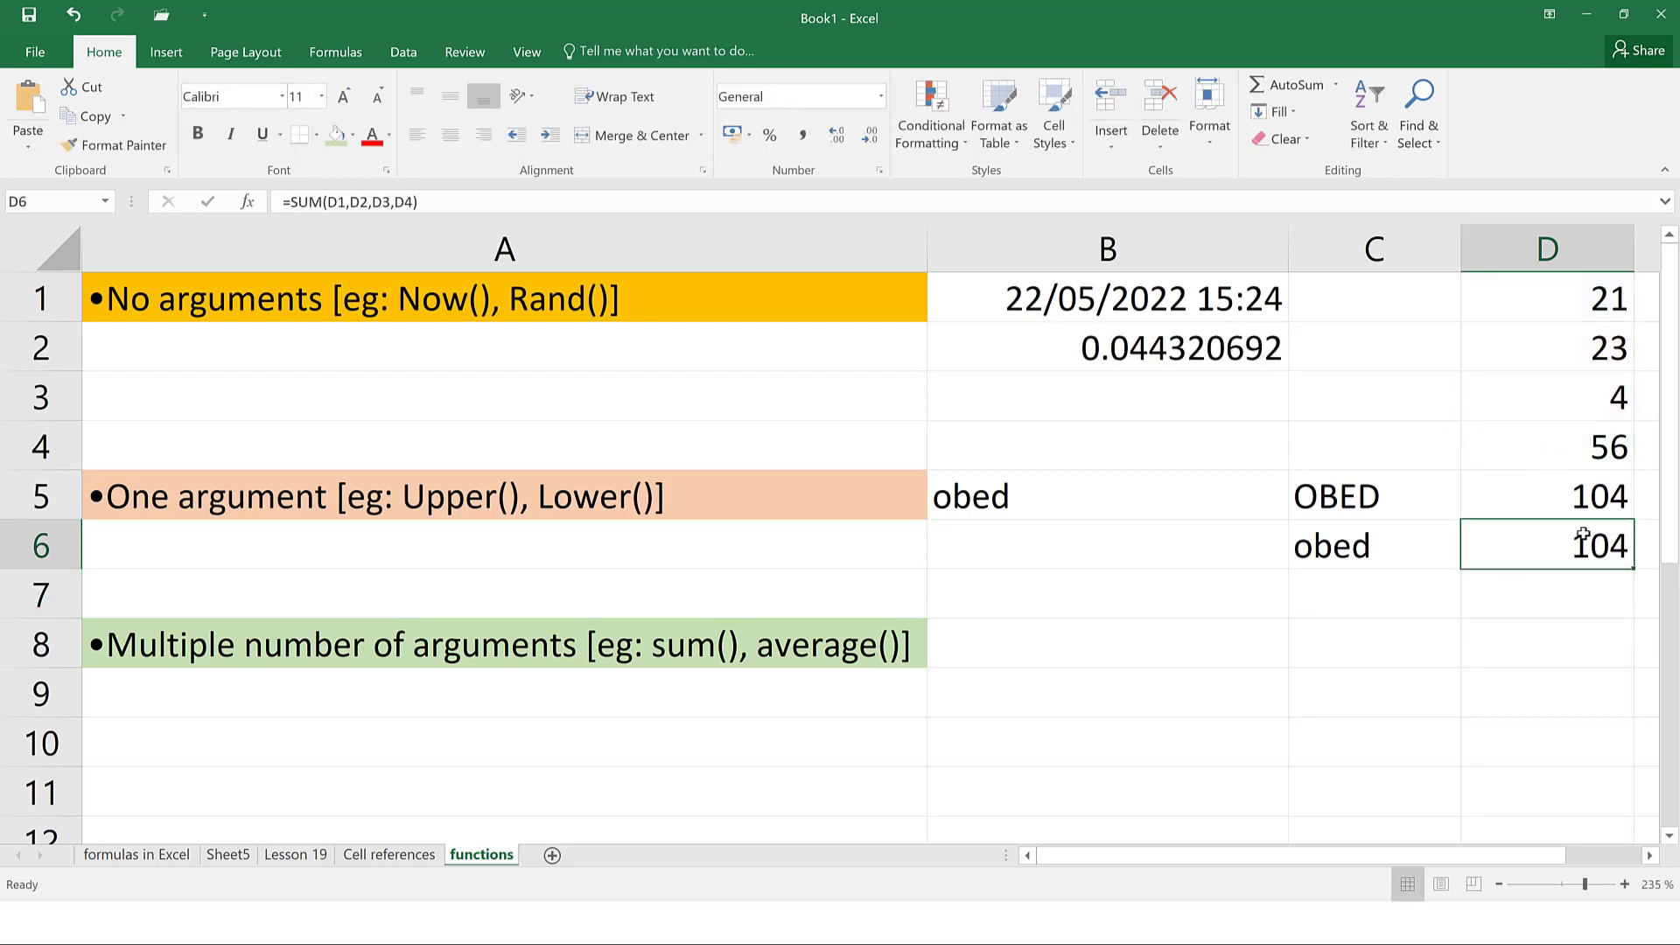
pyautogui.click(574, 203)
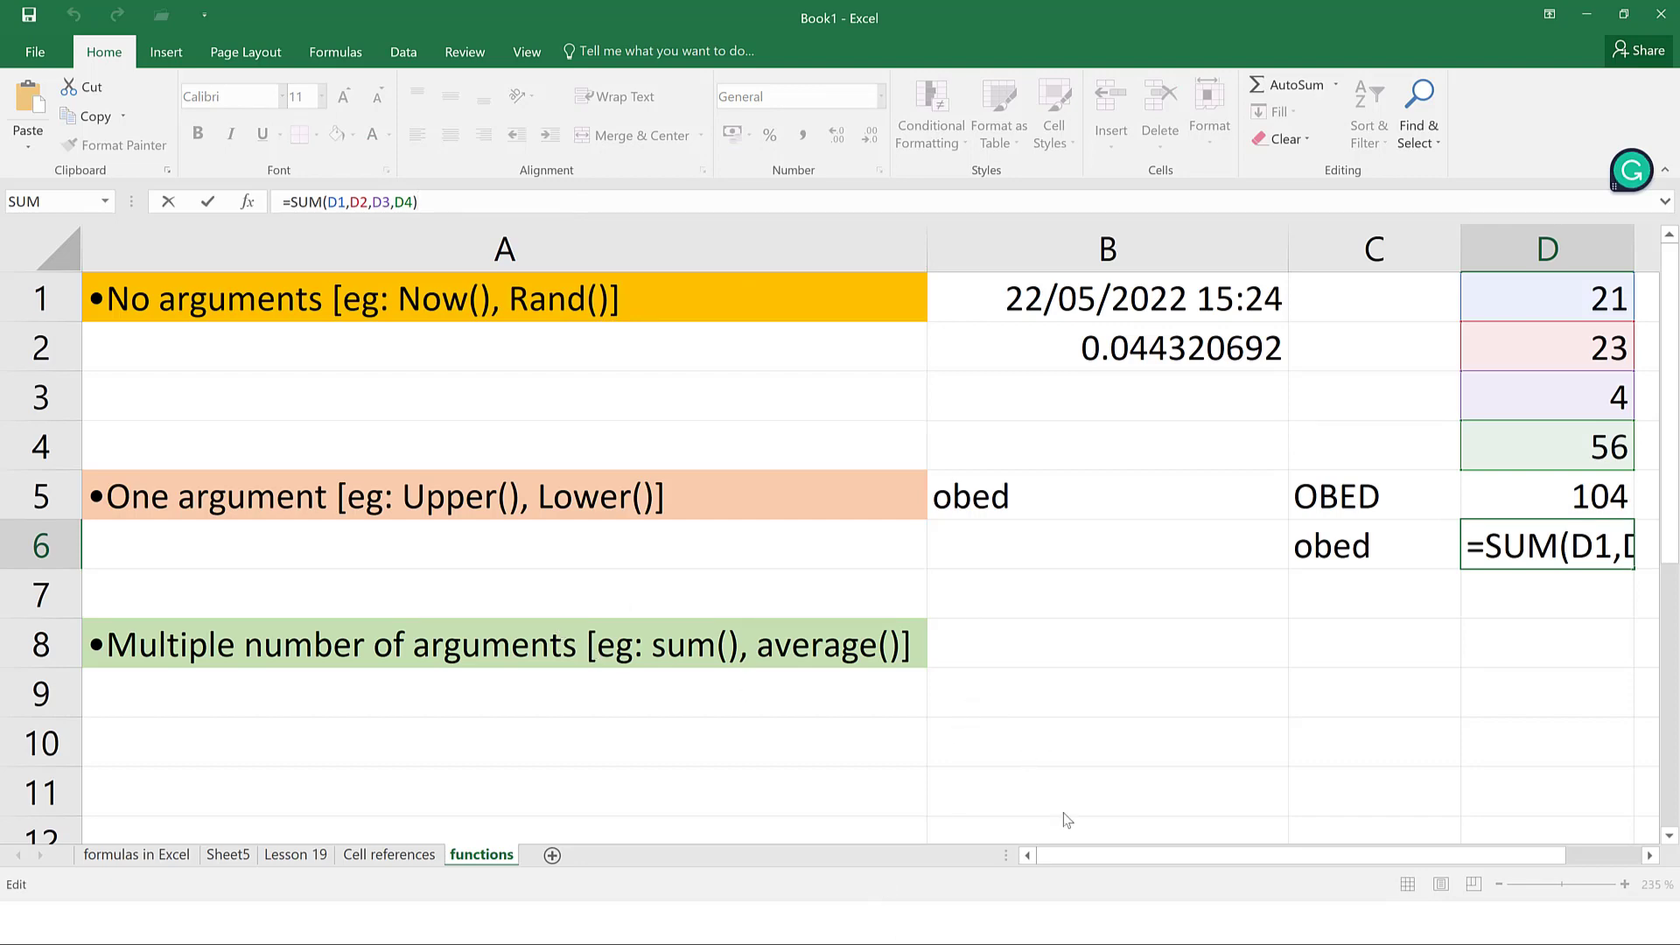
# Autofit column D to its contents and reopen the formula in D6 for viewing
pyautogui.moveTo(1090, 852); pyautogui.dragTo(1124, 846)
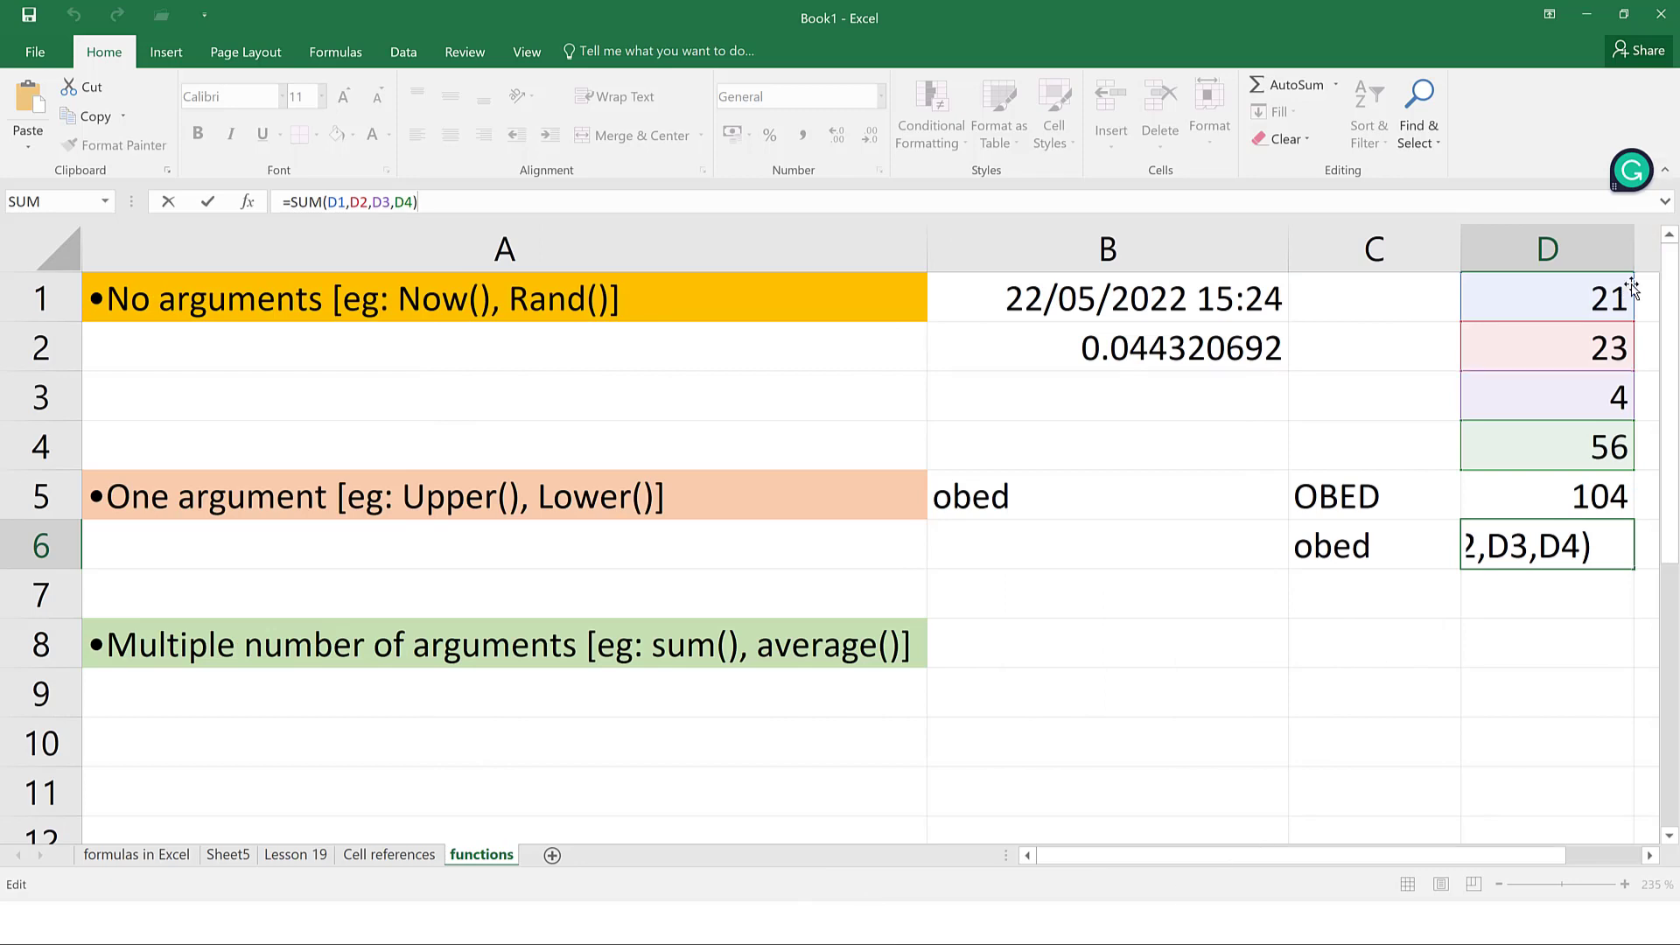
pyautogui.click(1633, 254)
pyautogui.doubleClick(1633, 253)
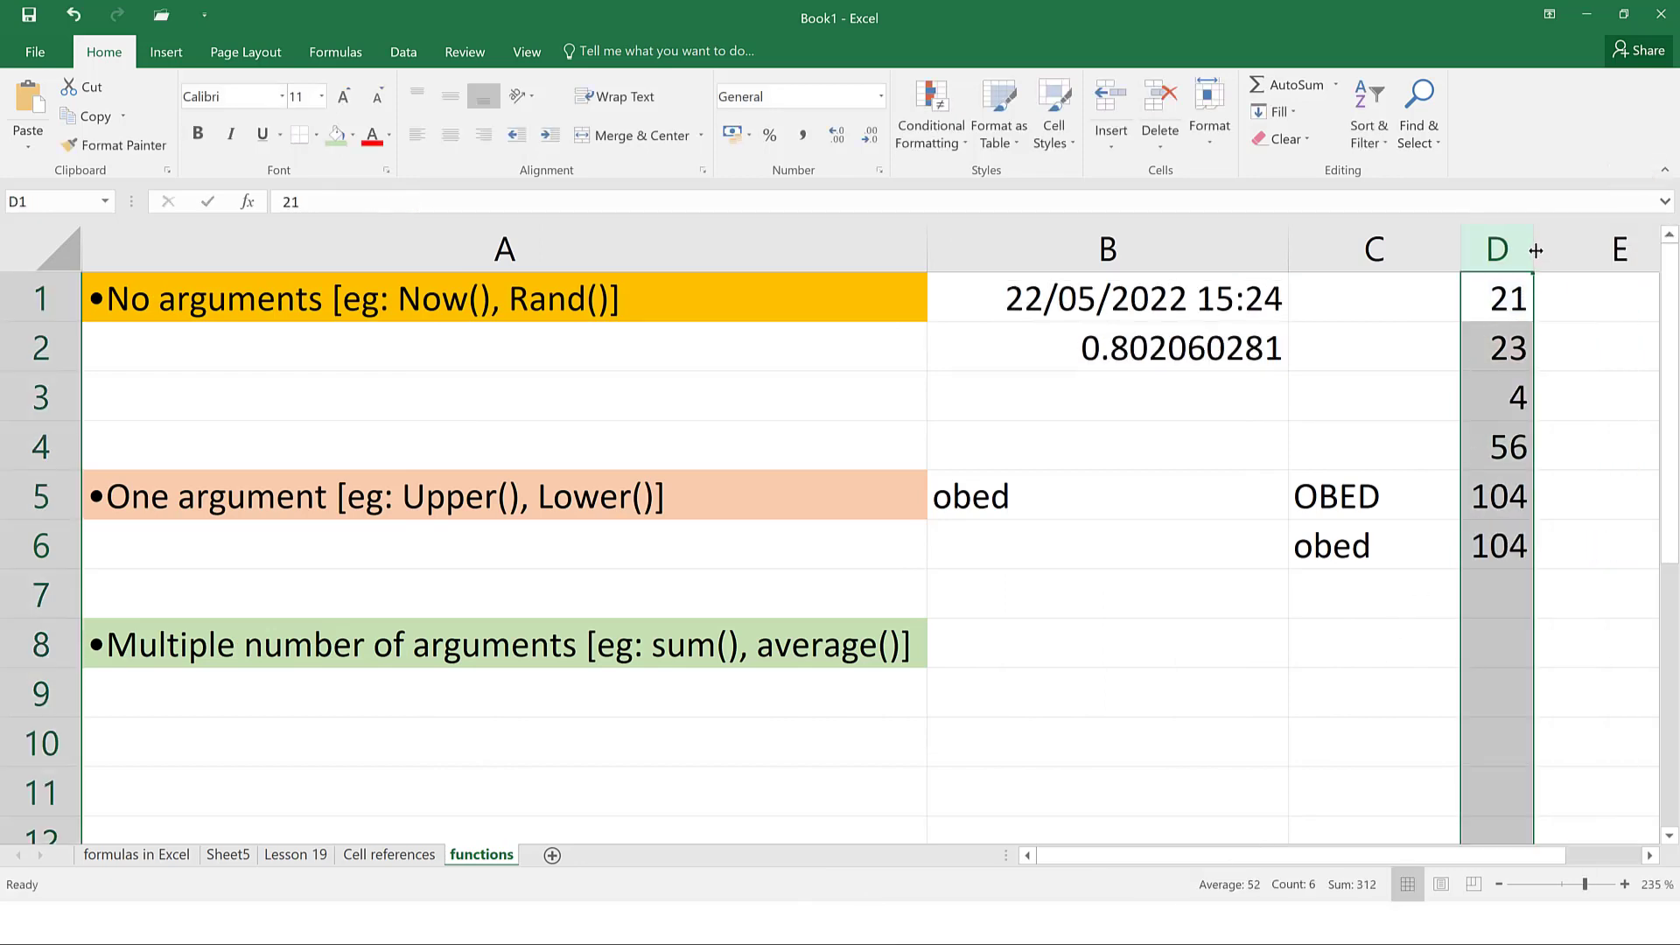
pyautogui.click(1506, 546)
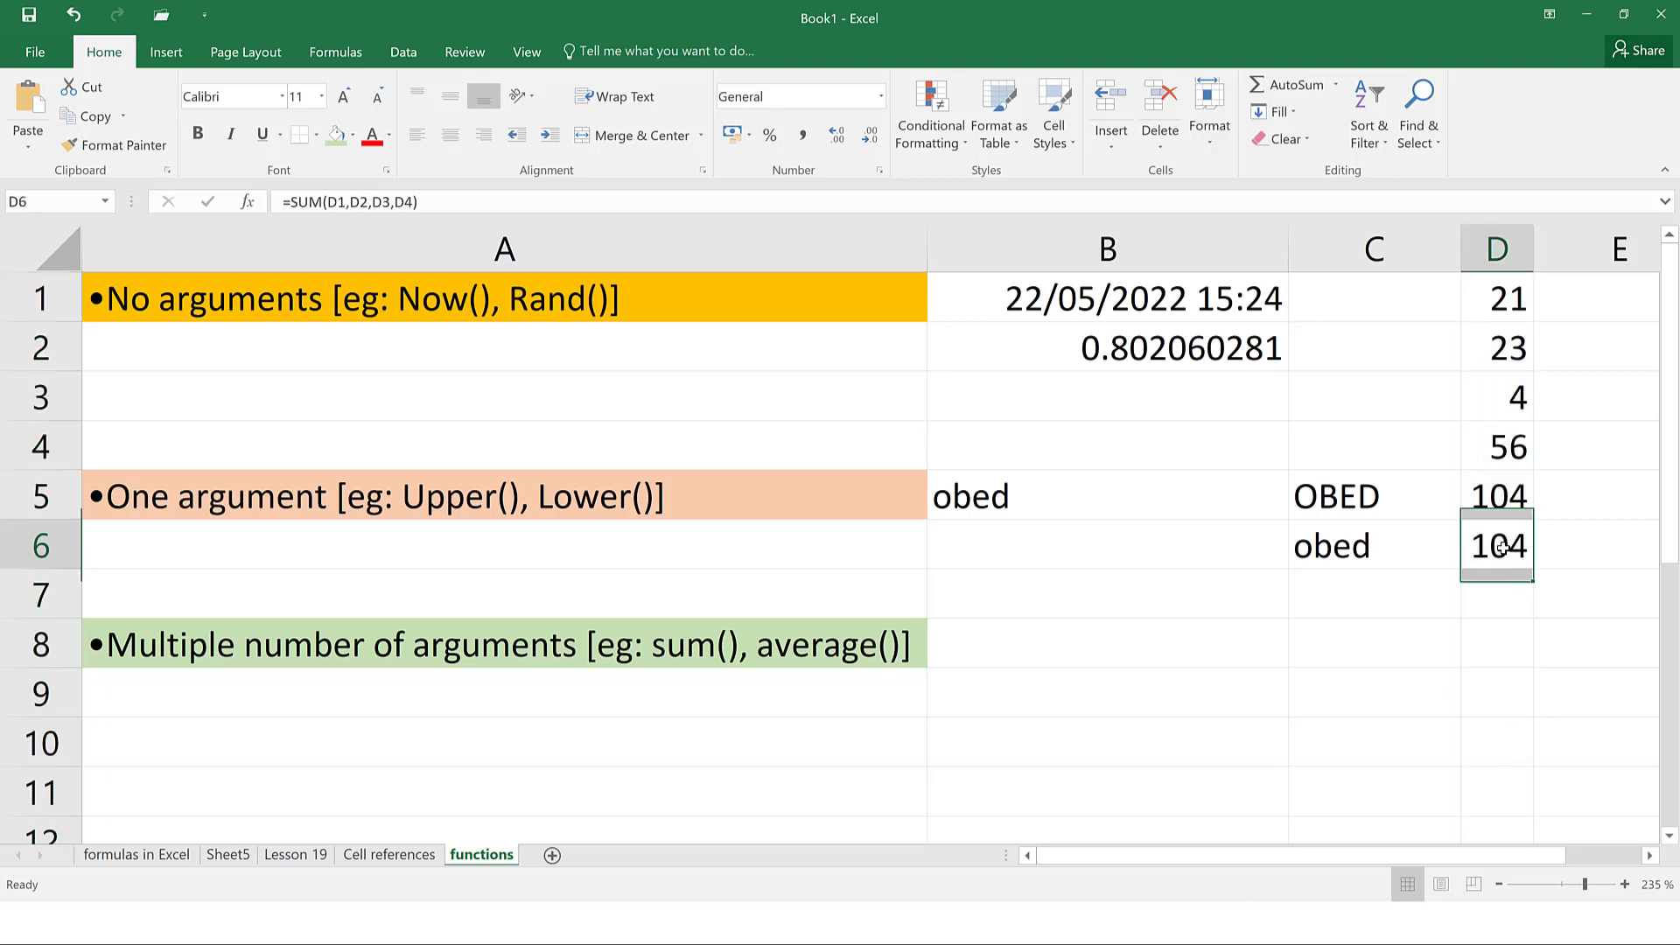
pyautogui.click(446, 214)
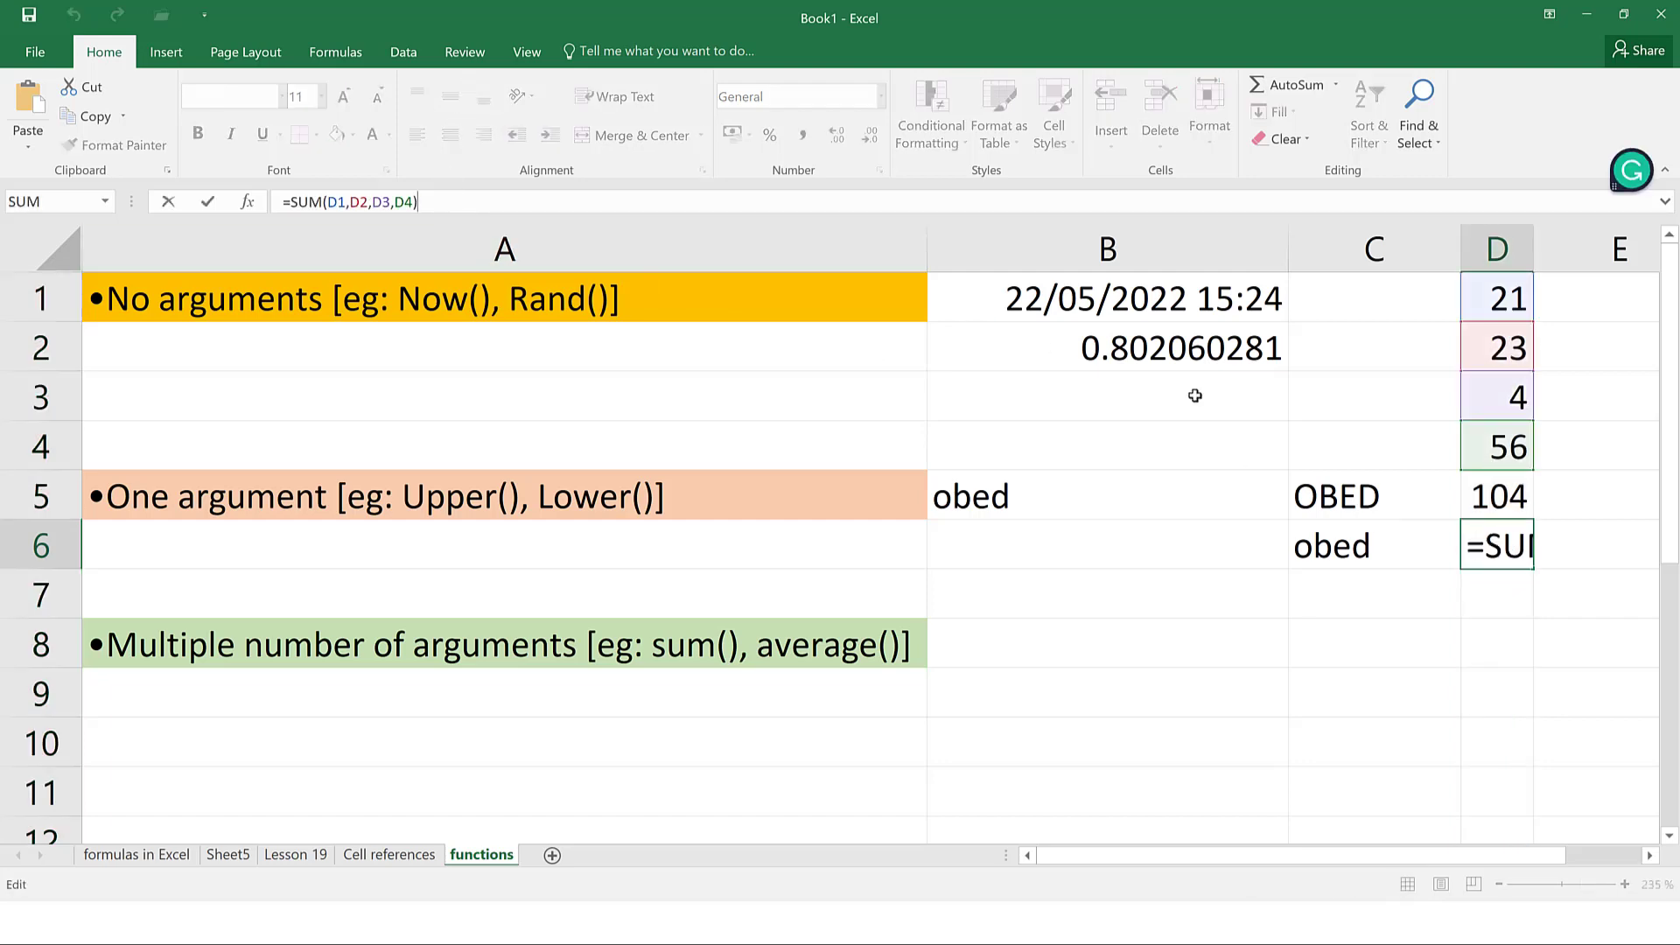
# Widen column D to roughly twice its standard width so the whole formula in D6 fits in its cell
pyautogui.click(1533, 252)
pyautogui.moveTo(1533, 252); pyautogui.dragTo(1657, 259)
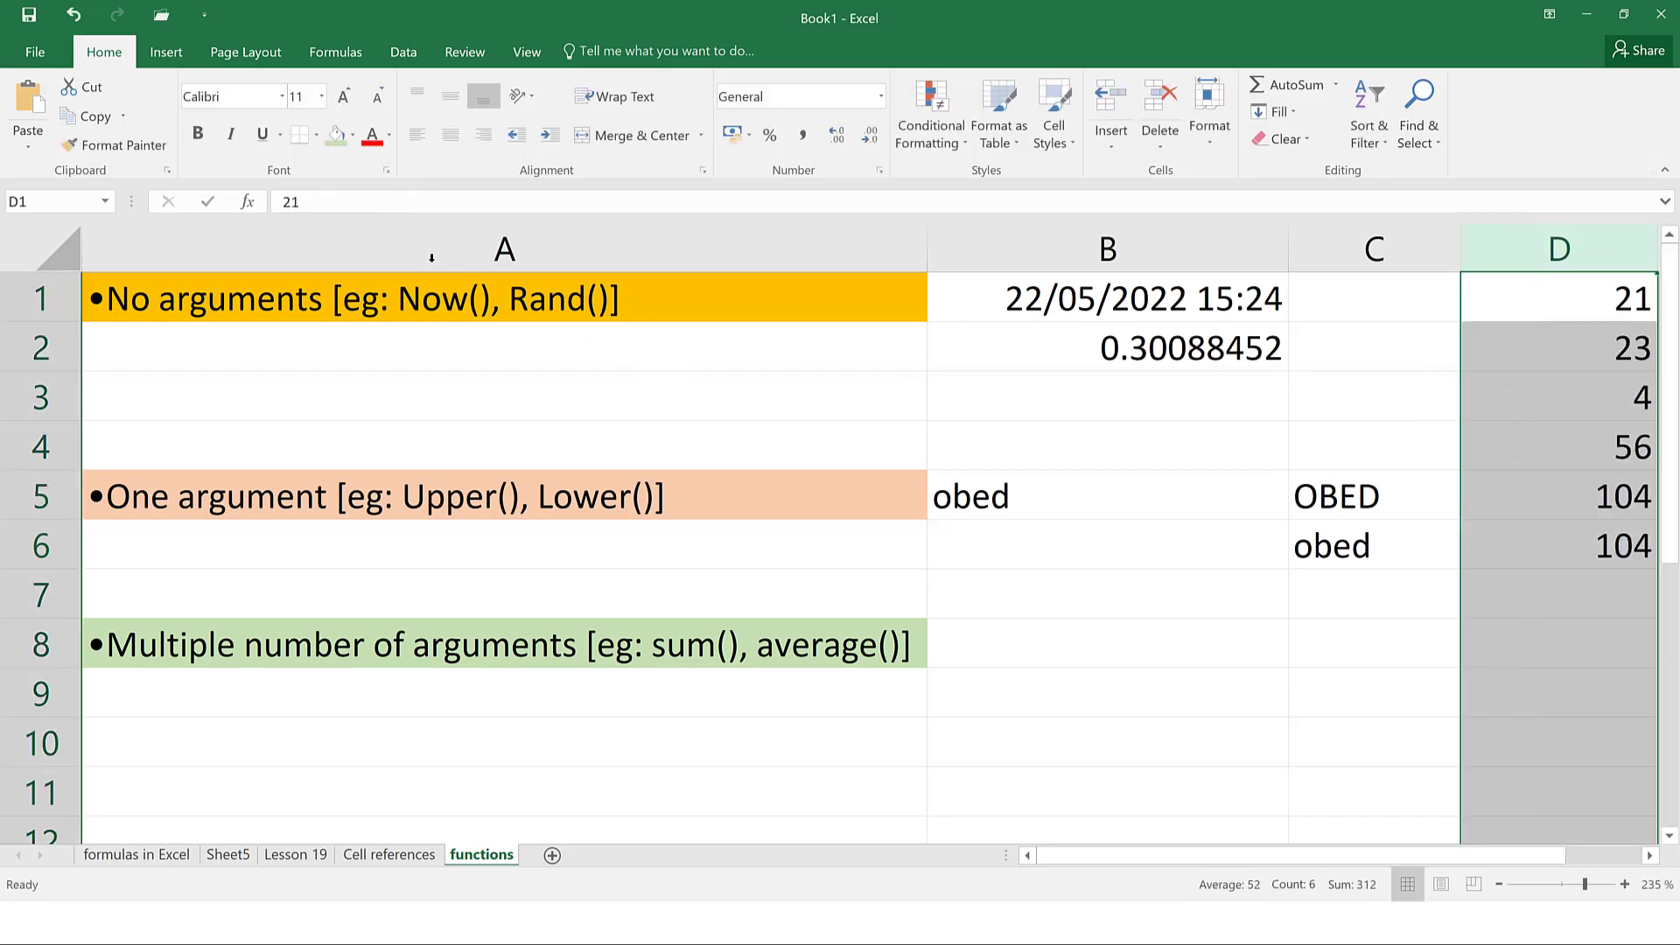
pyautogui.click(1590, 525)
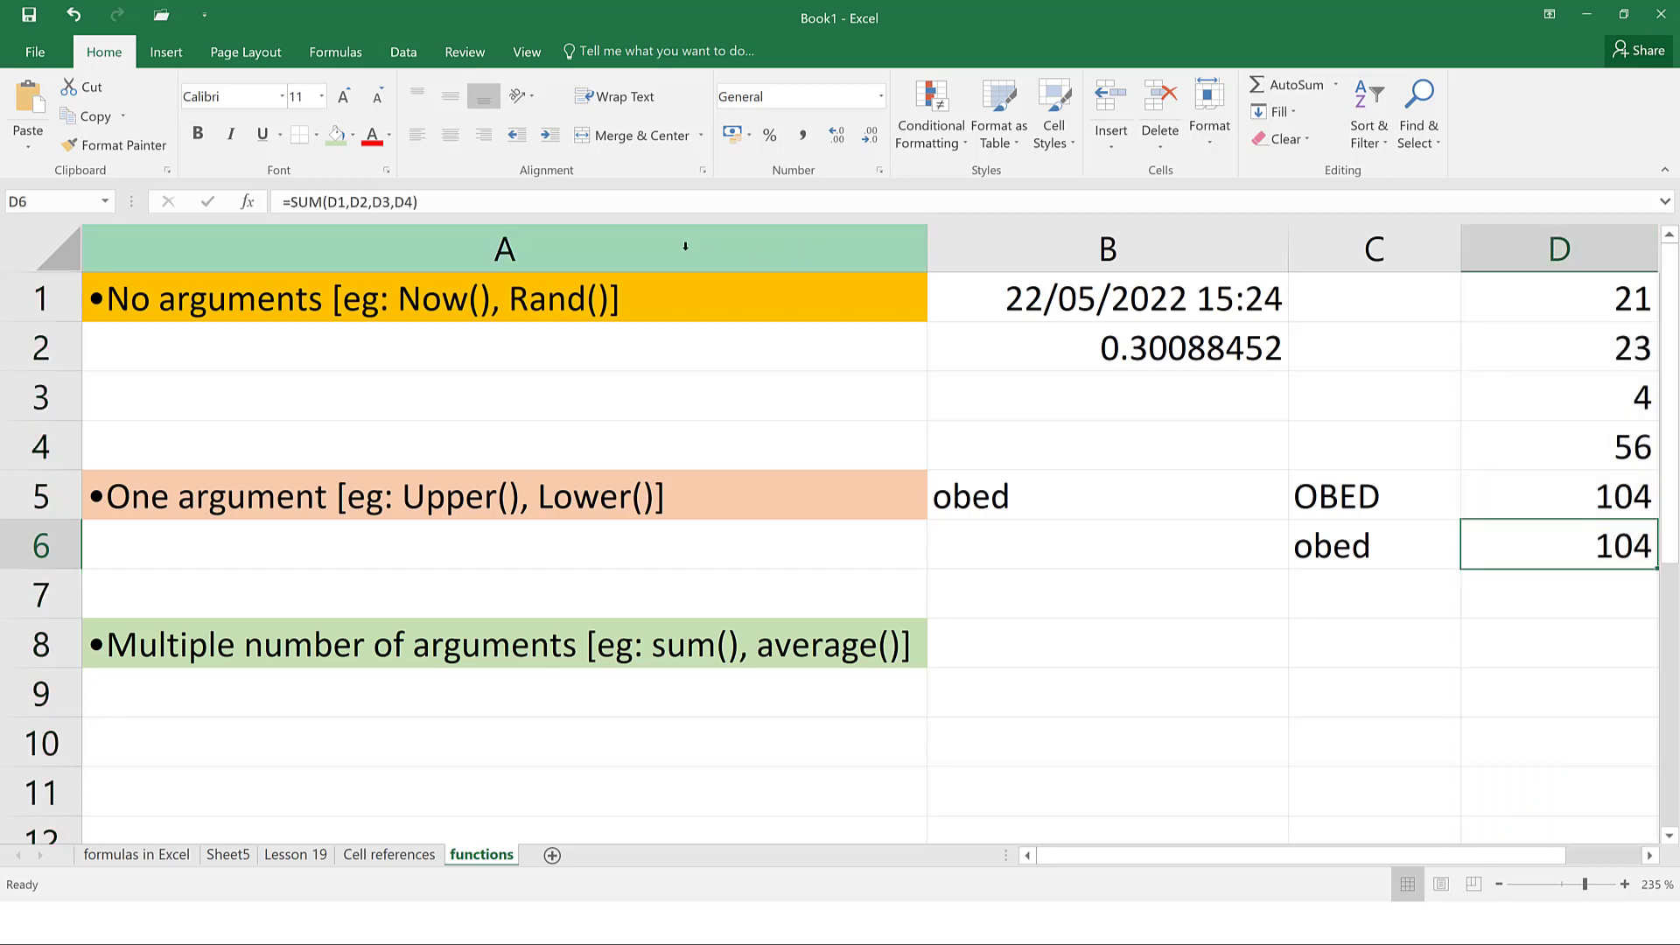
pyautogui.click(622, 203)
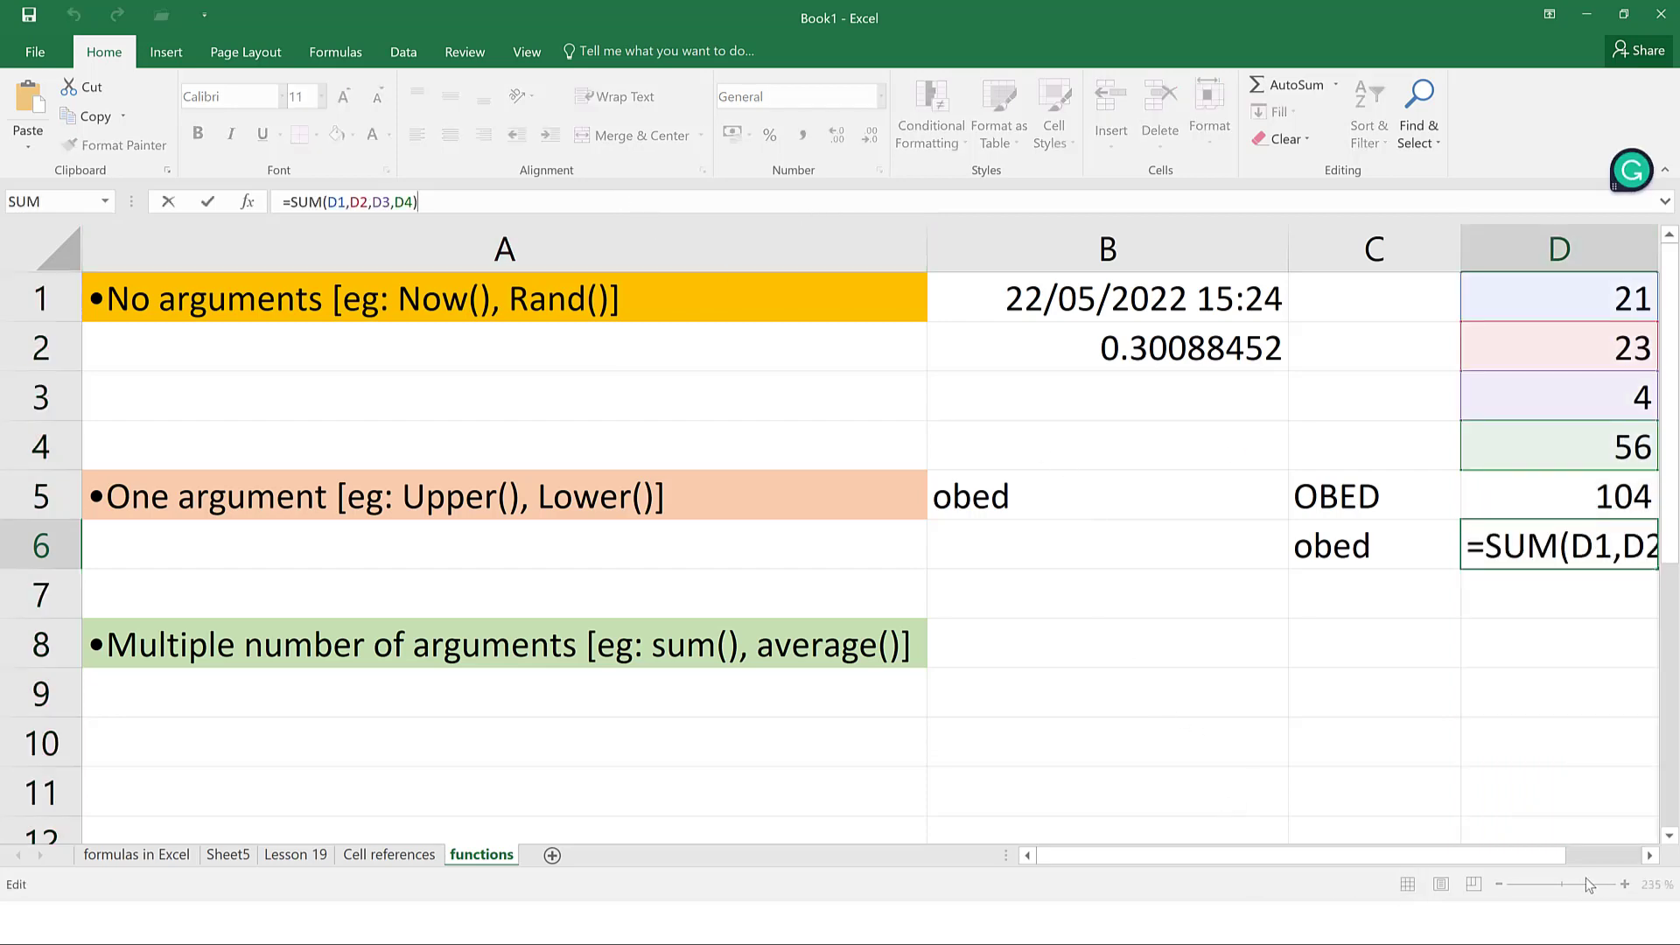
pyautogui.hscroll(3, 1561, 857)
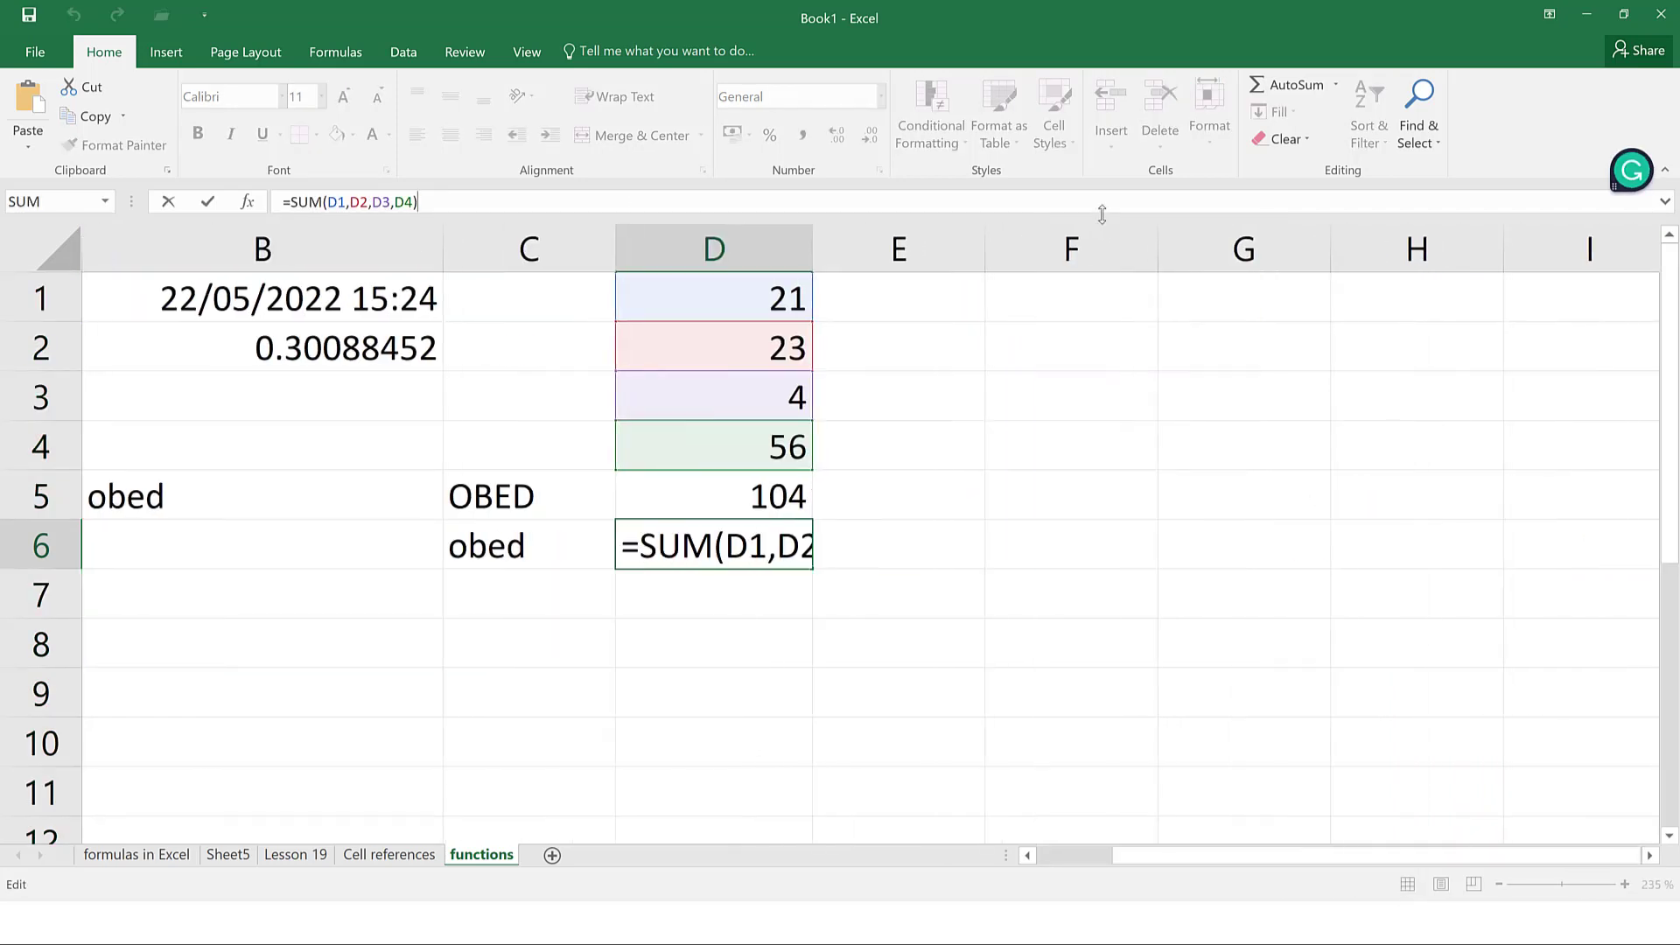
pyautogui.click(816, 261)
pyautogui.moveTo(812, 264); pyautogui.dragTo(964, 261)
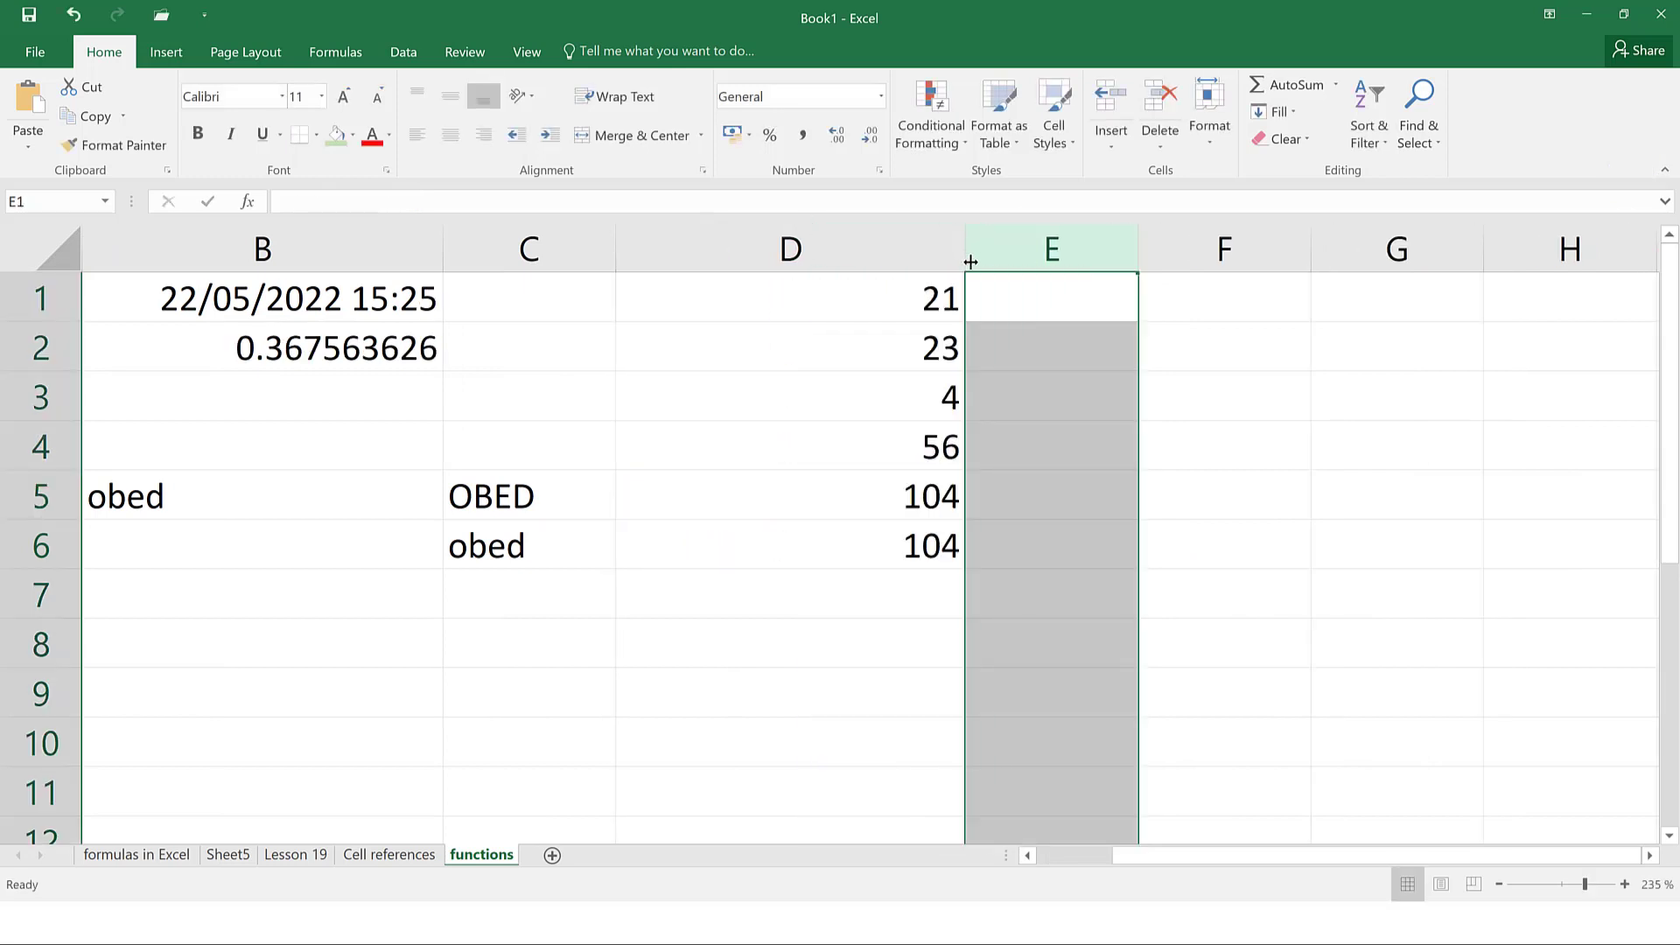
pyautogui.click(513, 195)
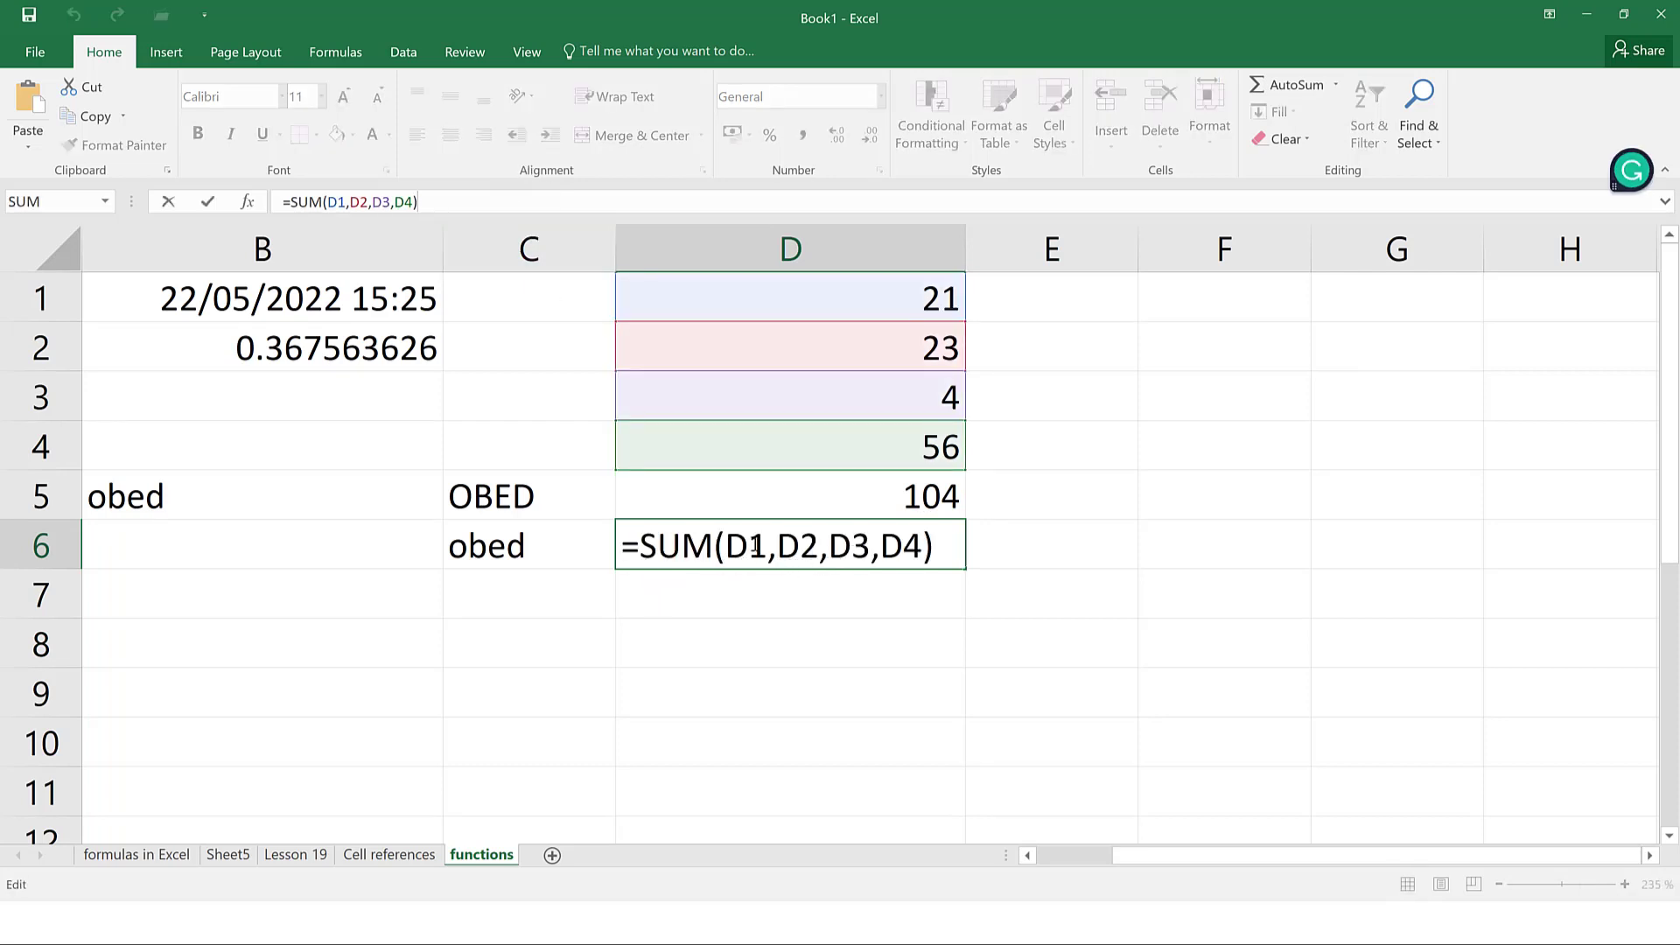
# Calculate the average of the range D1 to D4 in cell D8 with the formula =AVERAGE(D1:D4)
pyautogui.click(657, 658)
pyautogui.write('=')
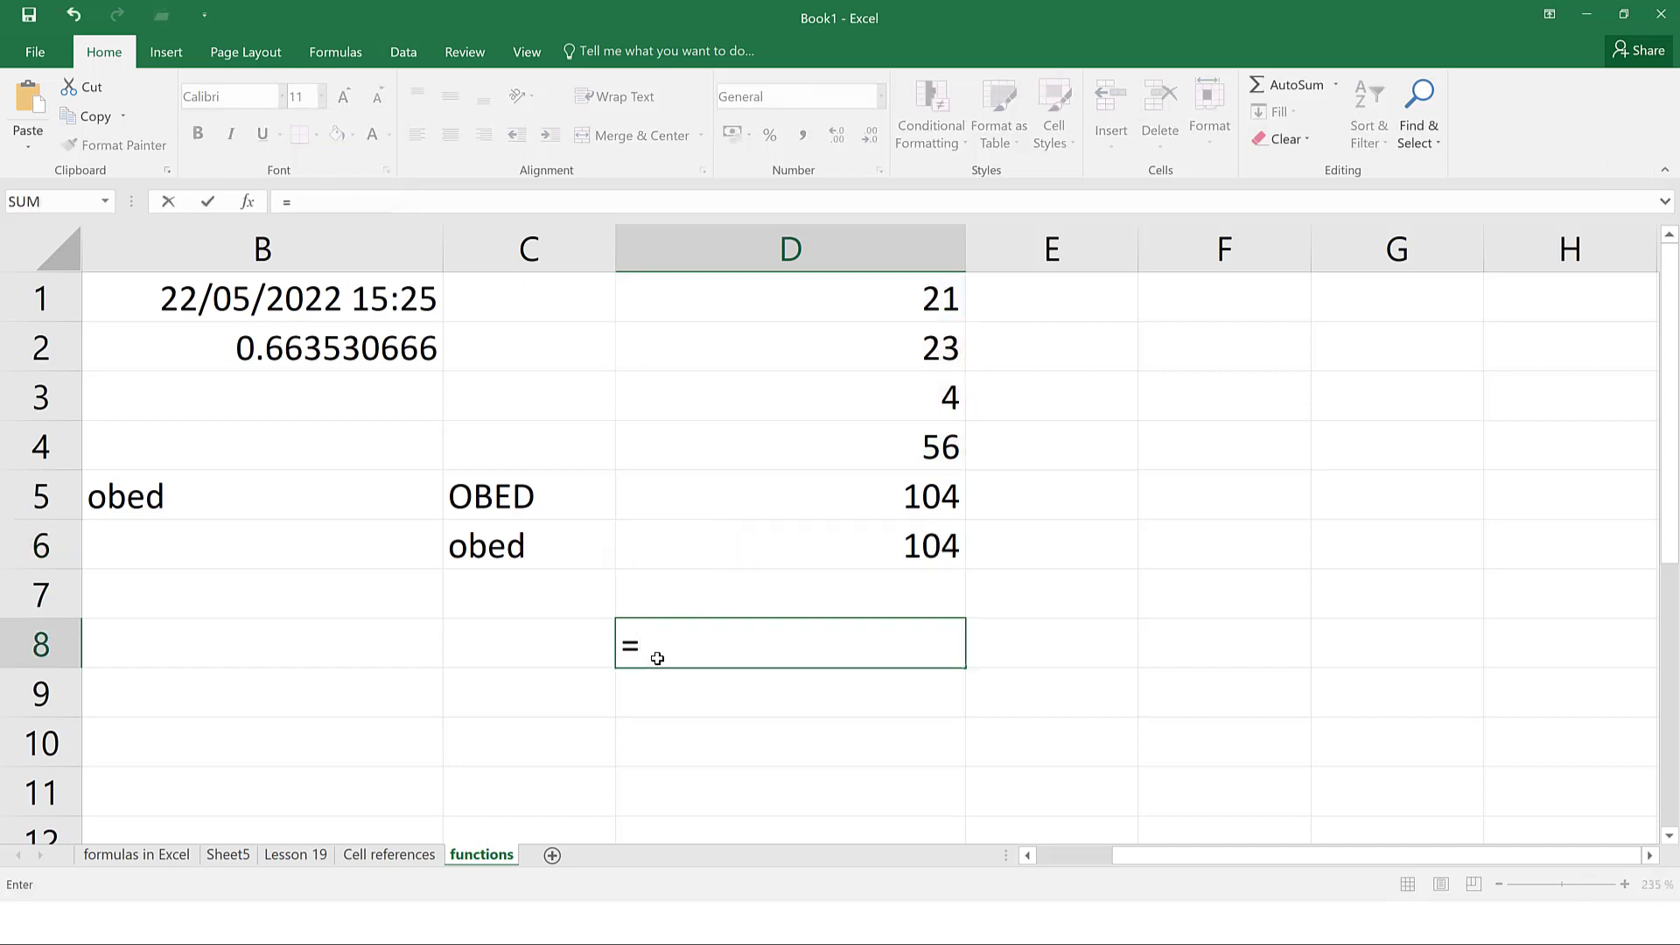
pyautogui.write('average')
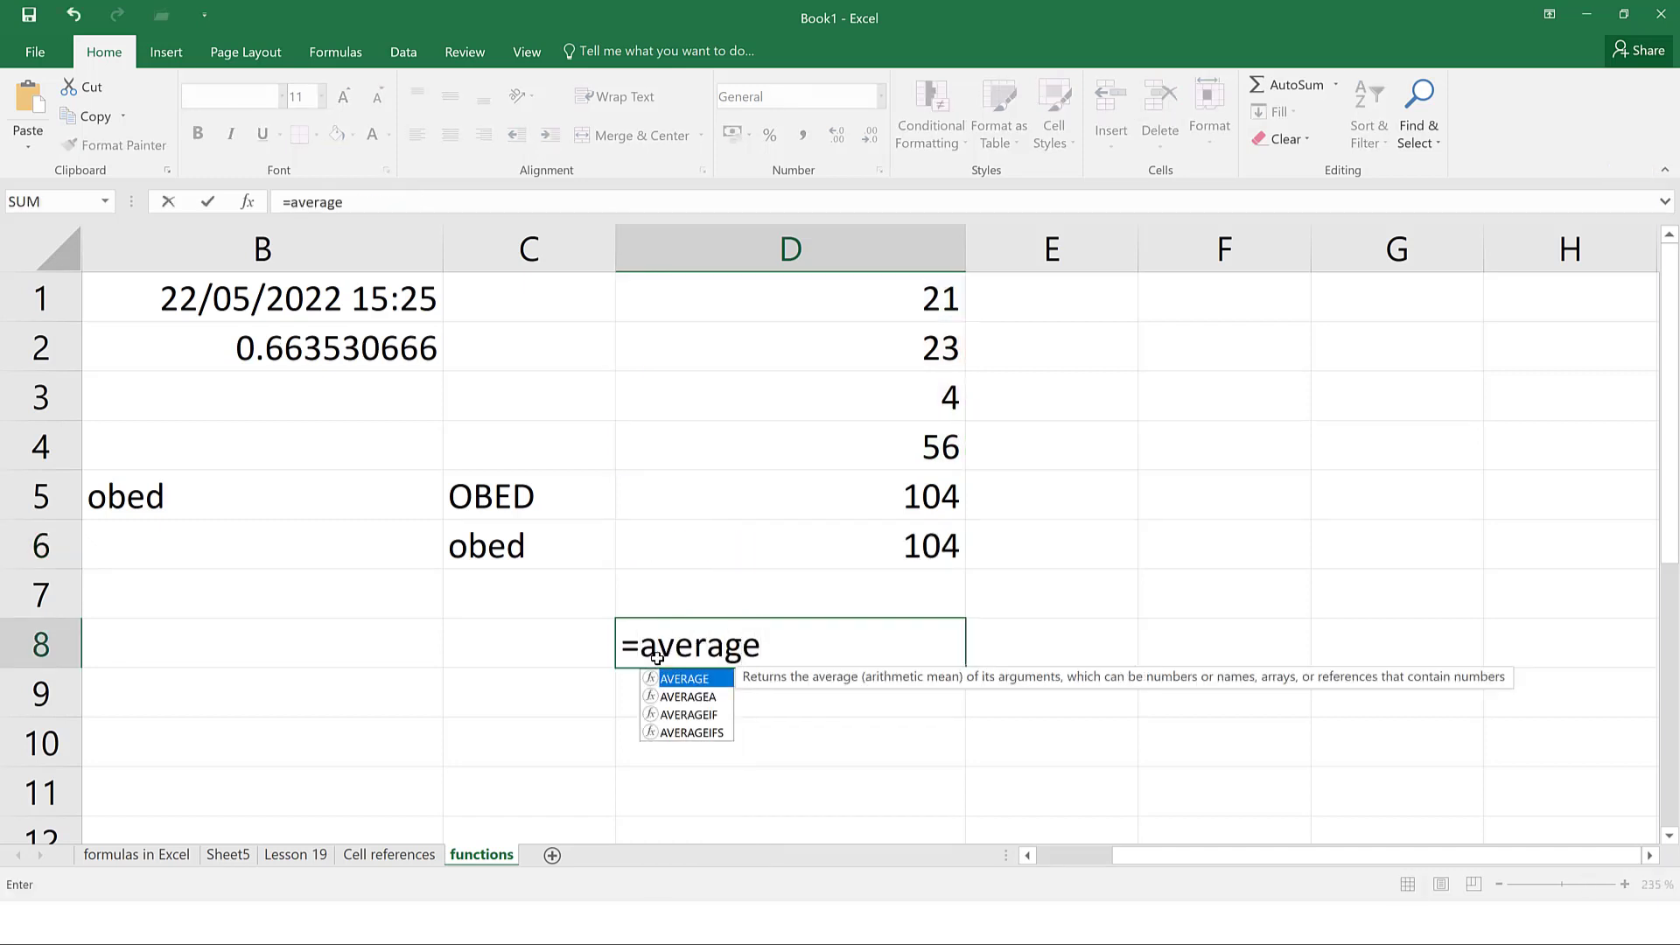
pyautogui.write('(')
pyautogui.moveTo(753, 300); pyautogui.dragTo(847, 441)
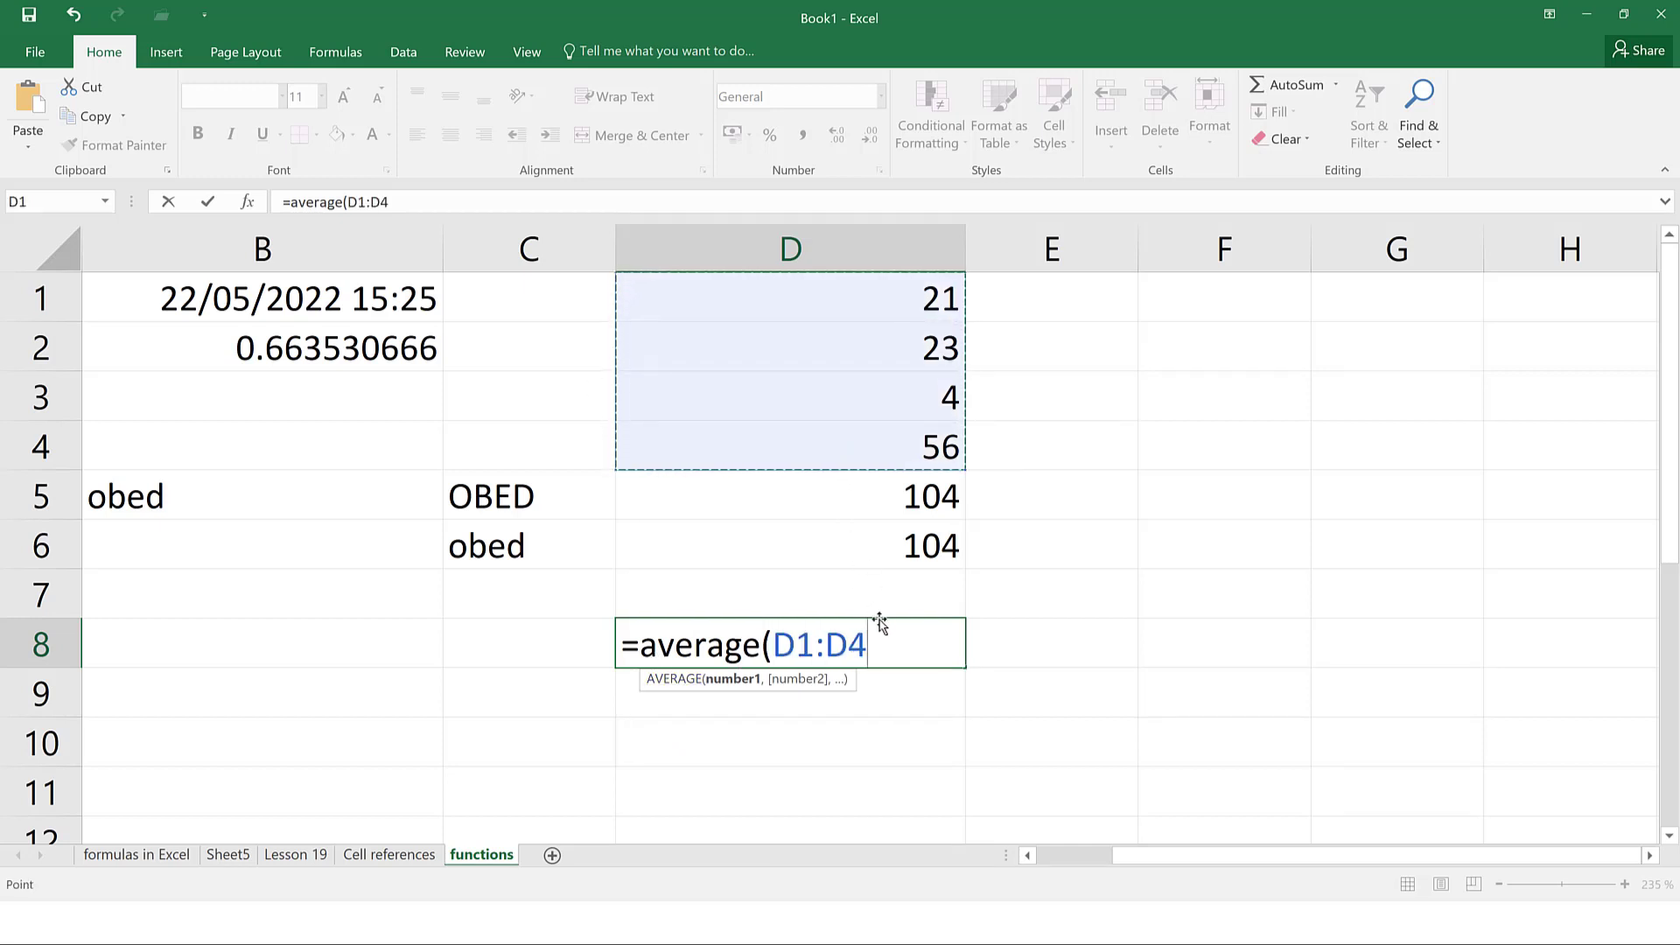
pyautogui.press('Return')
pyautogui.click(889, 653)
# Average the four numbers as separate arguments with the formula =AVERAGE(D1,D2,D3,D4) in cell D9, and display its cell references
pyautogui.click(859, 690)
pyautogui.write('=average')
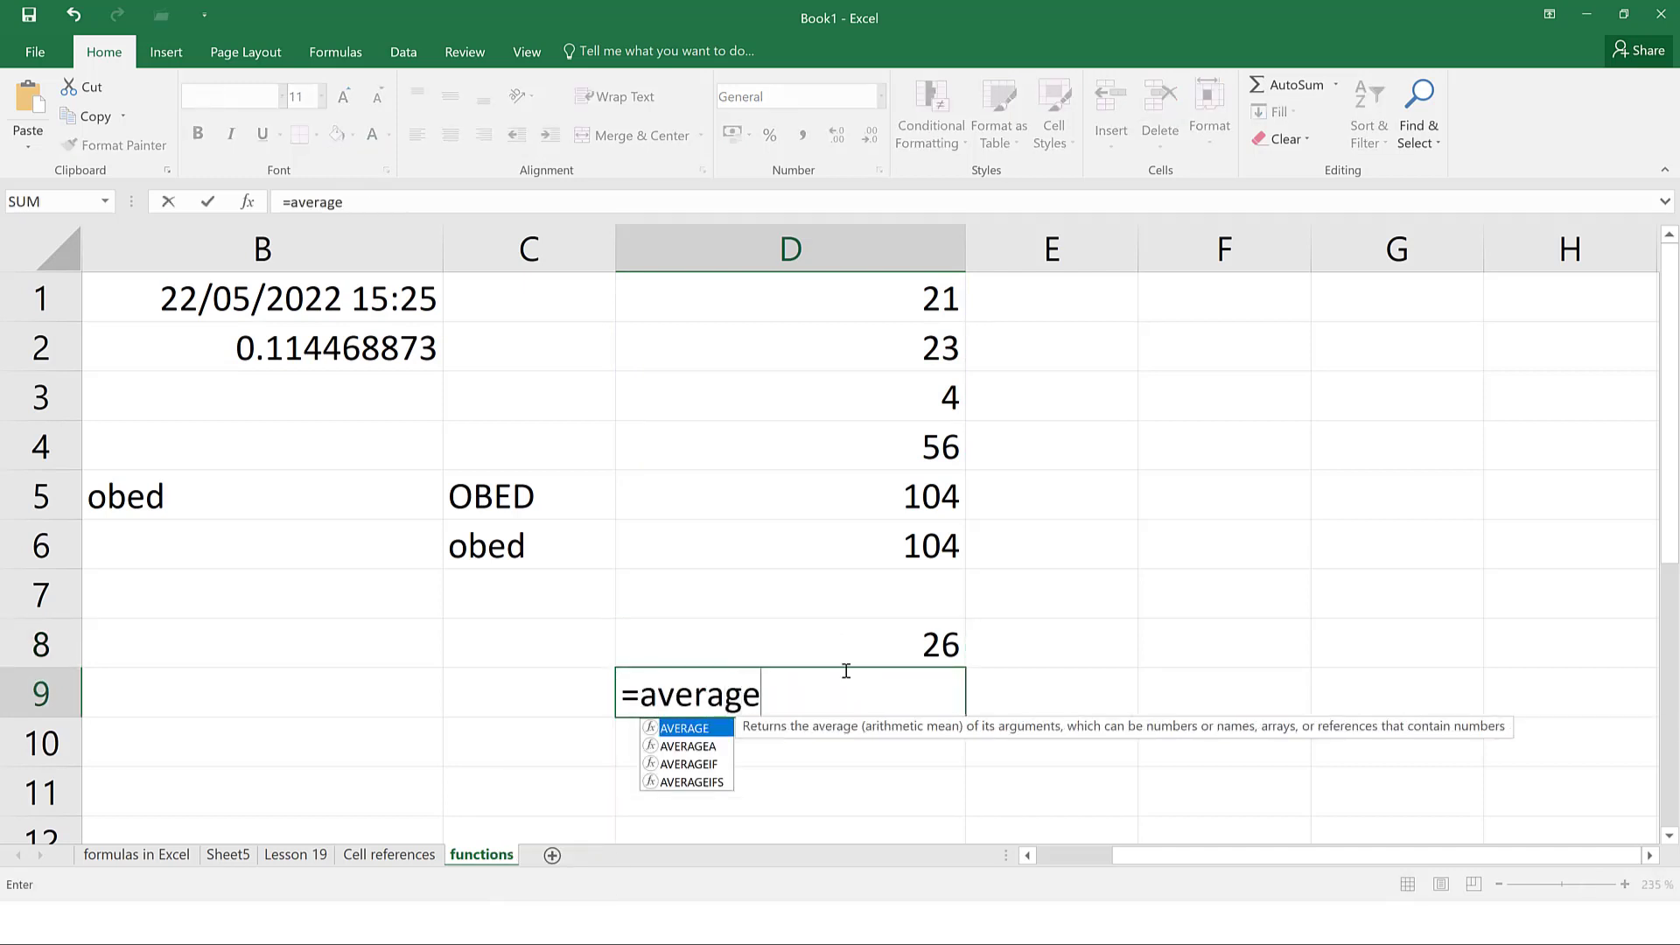
pyautogui.write('(')
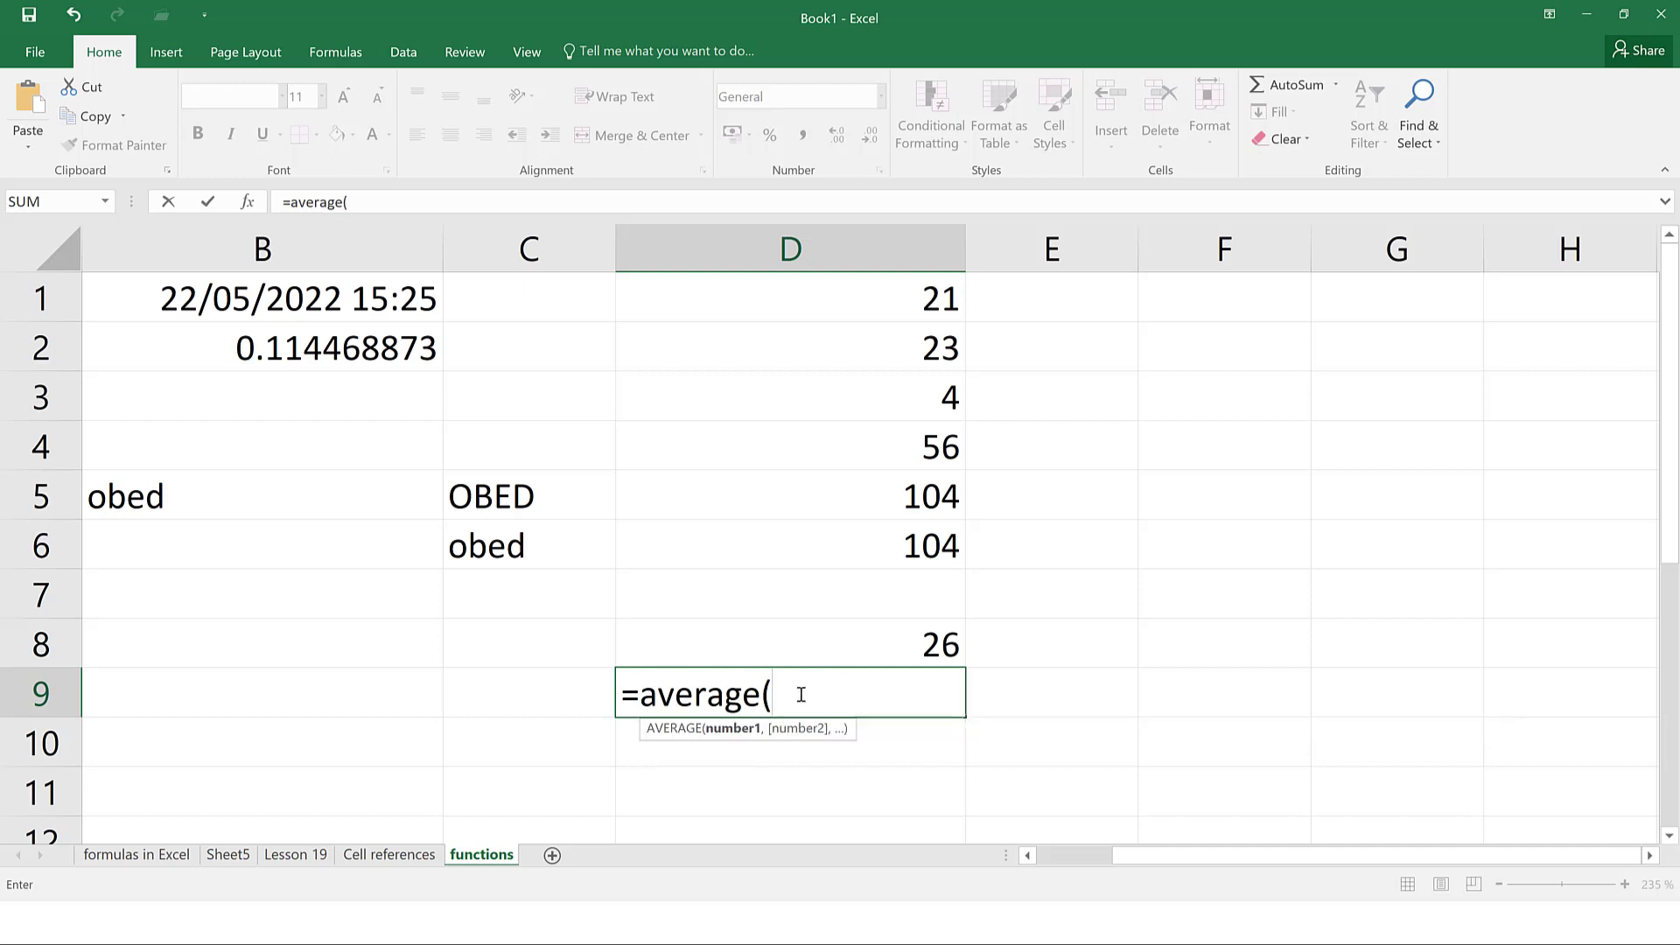
pyautogui.click(942, 304)
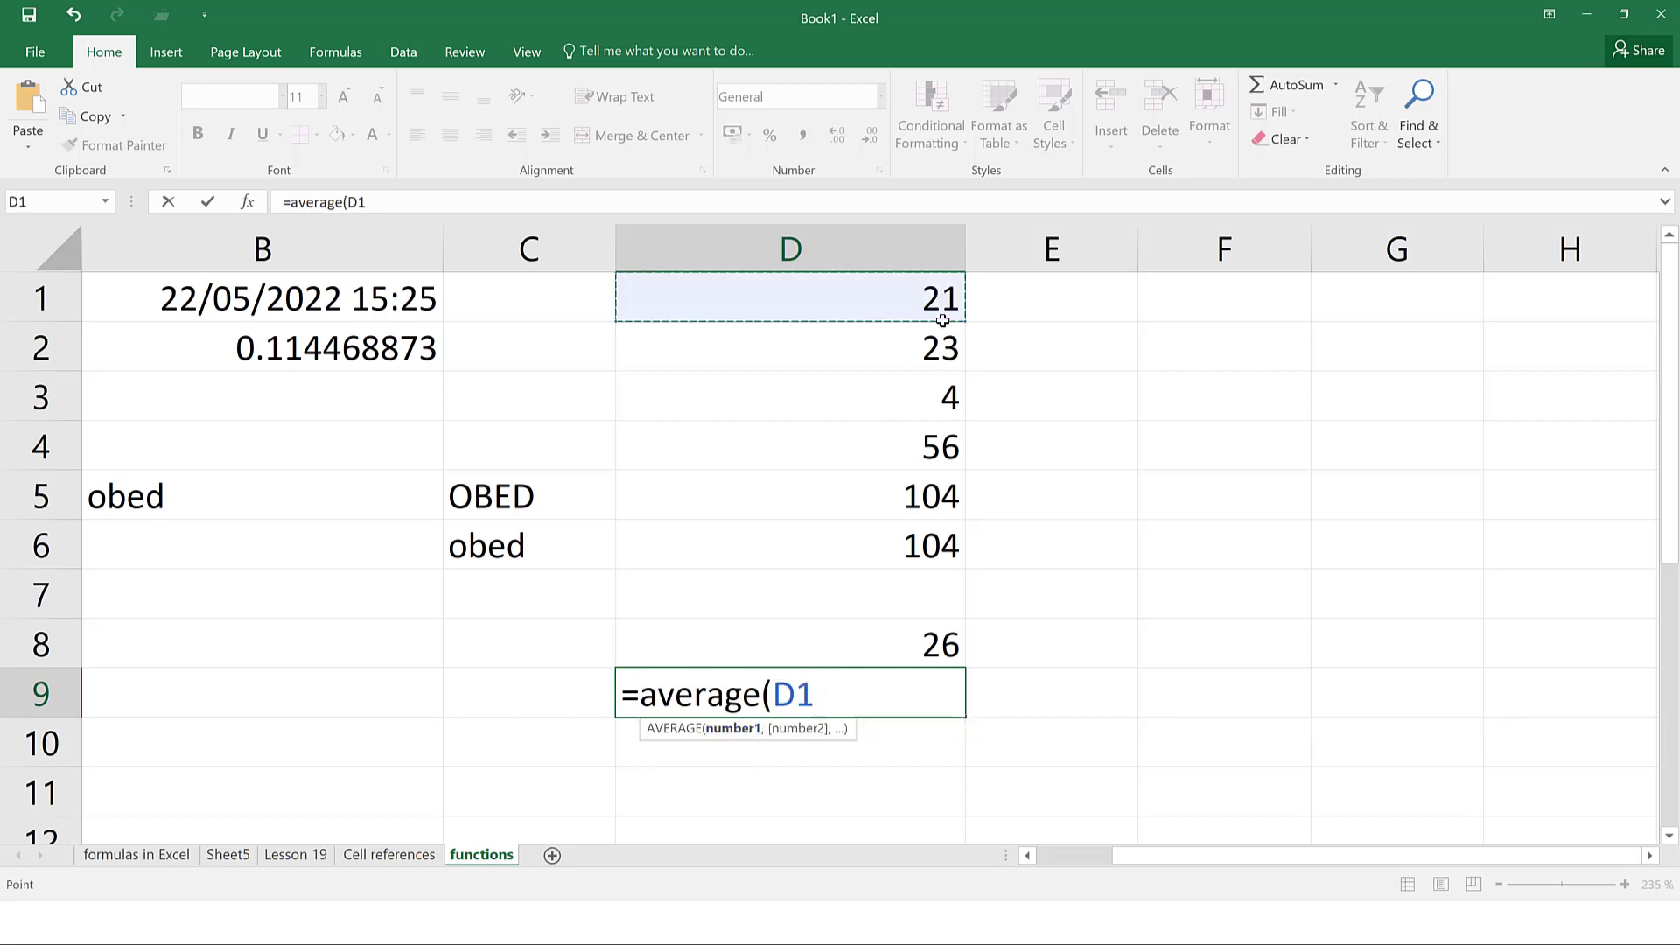
pyautogui.write(',')
pyautogui.click(931, 371)
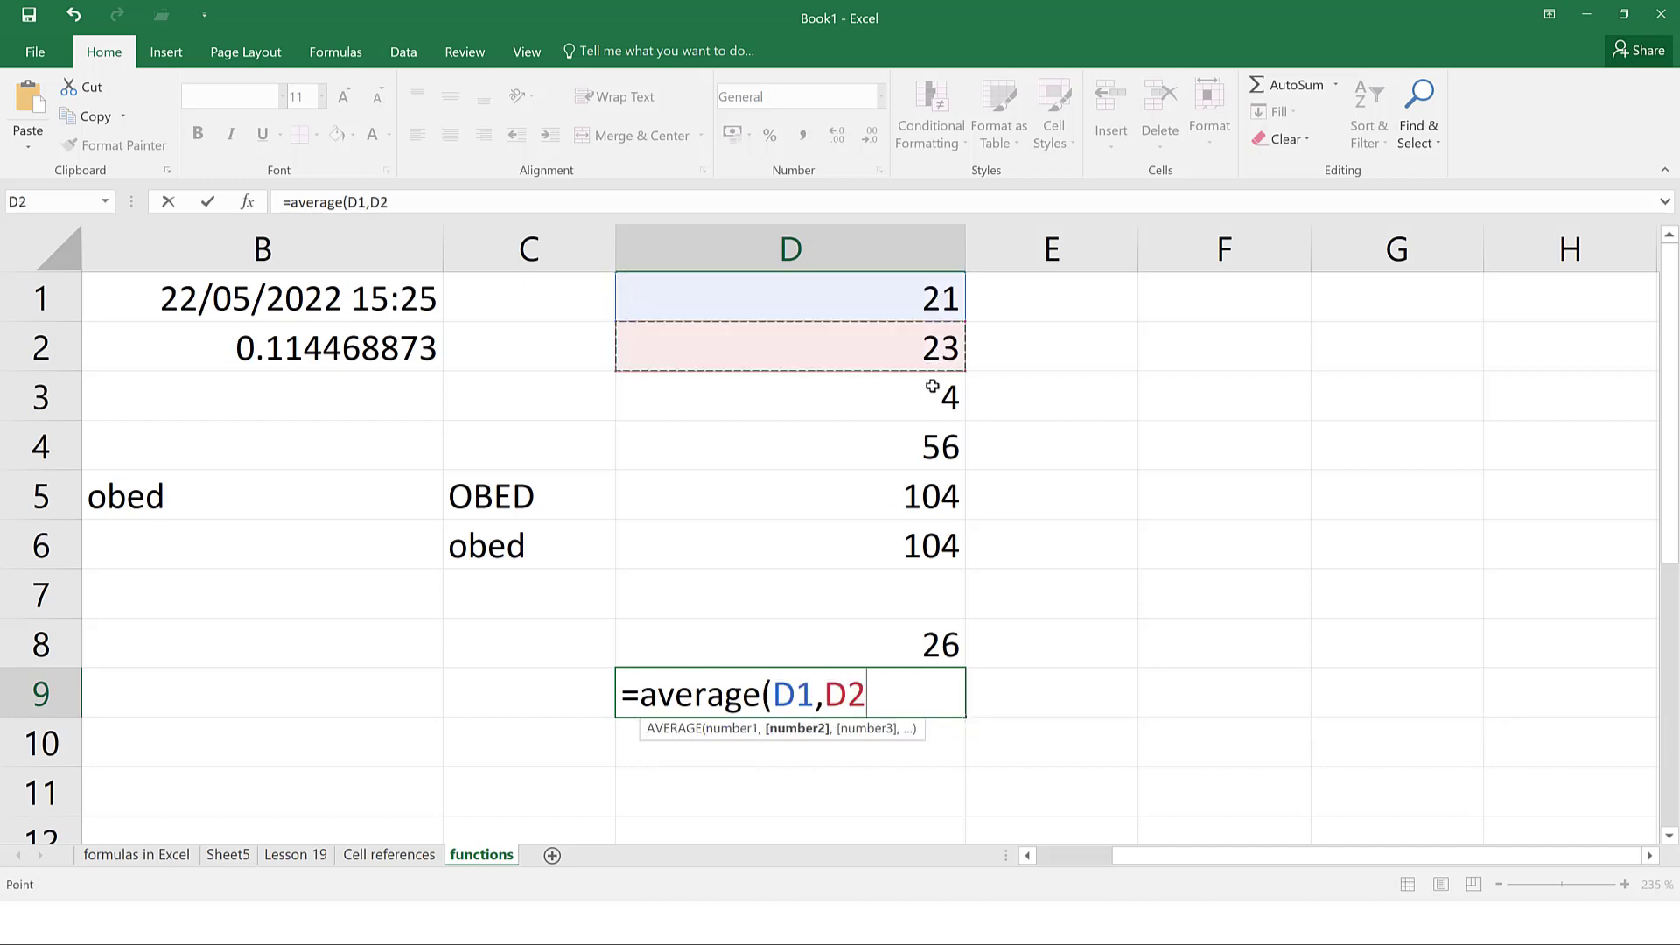
pyautogui.write(',')
pyautogui.click(932, 412)
pyautogui.write(',')
pyautogui.click(923, 446)
pyautogui.write(',')
pyautogui.press('BackSpace')
pyautogui.write(')')
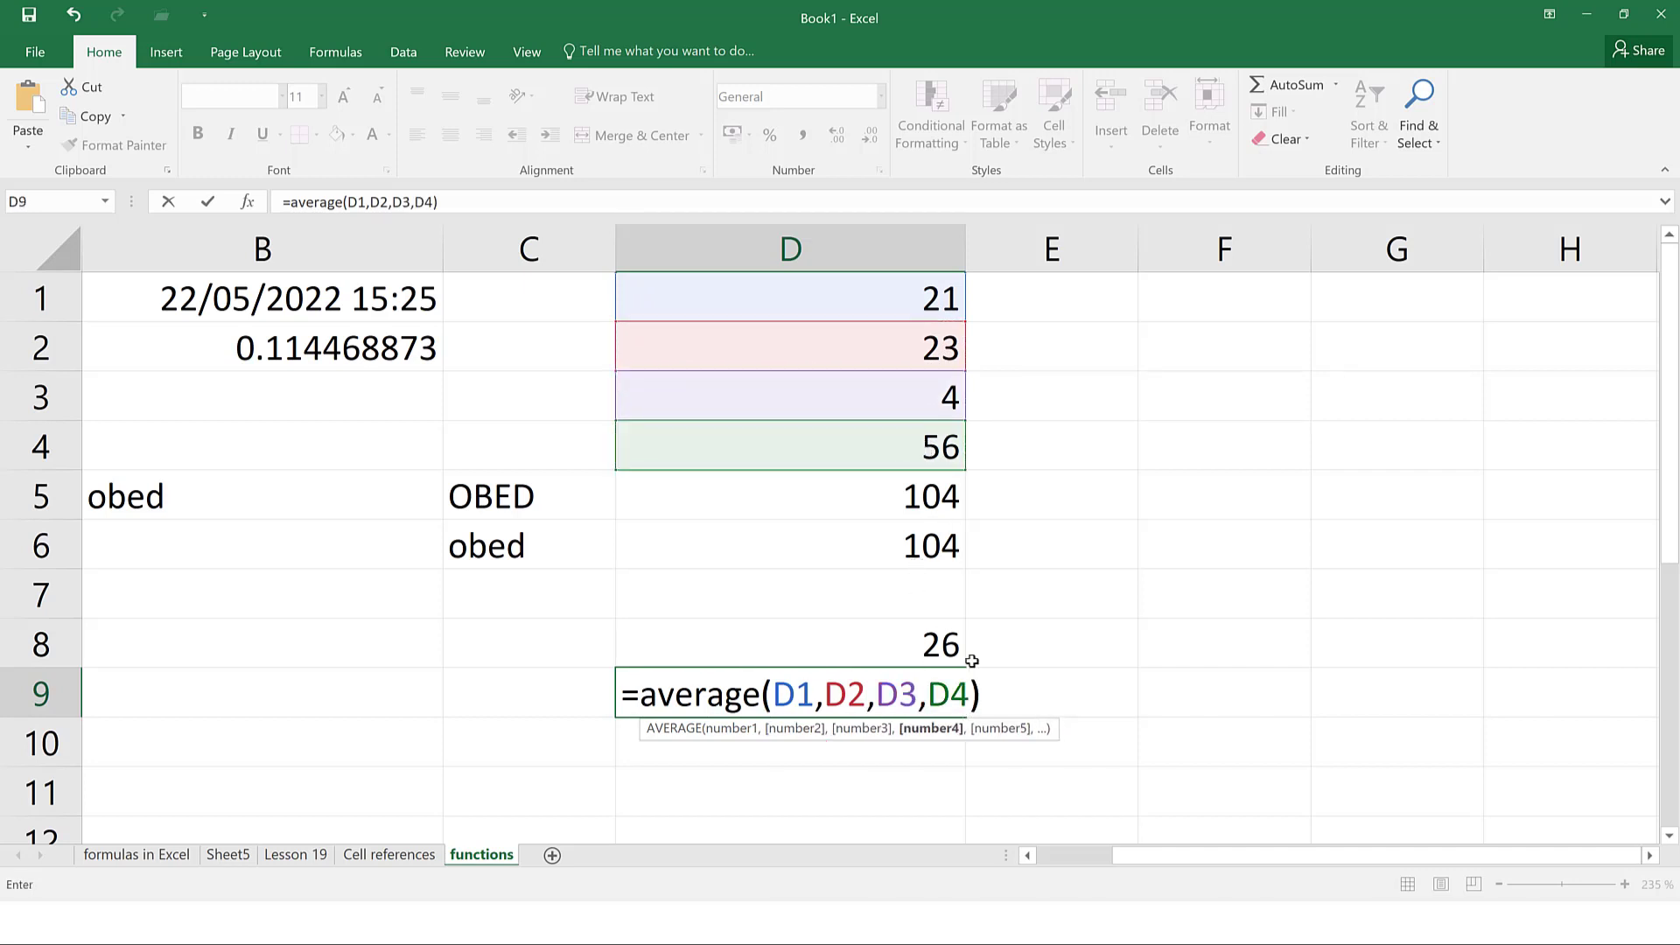
pyautogui.press('Return')
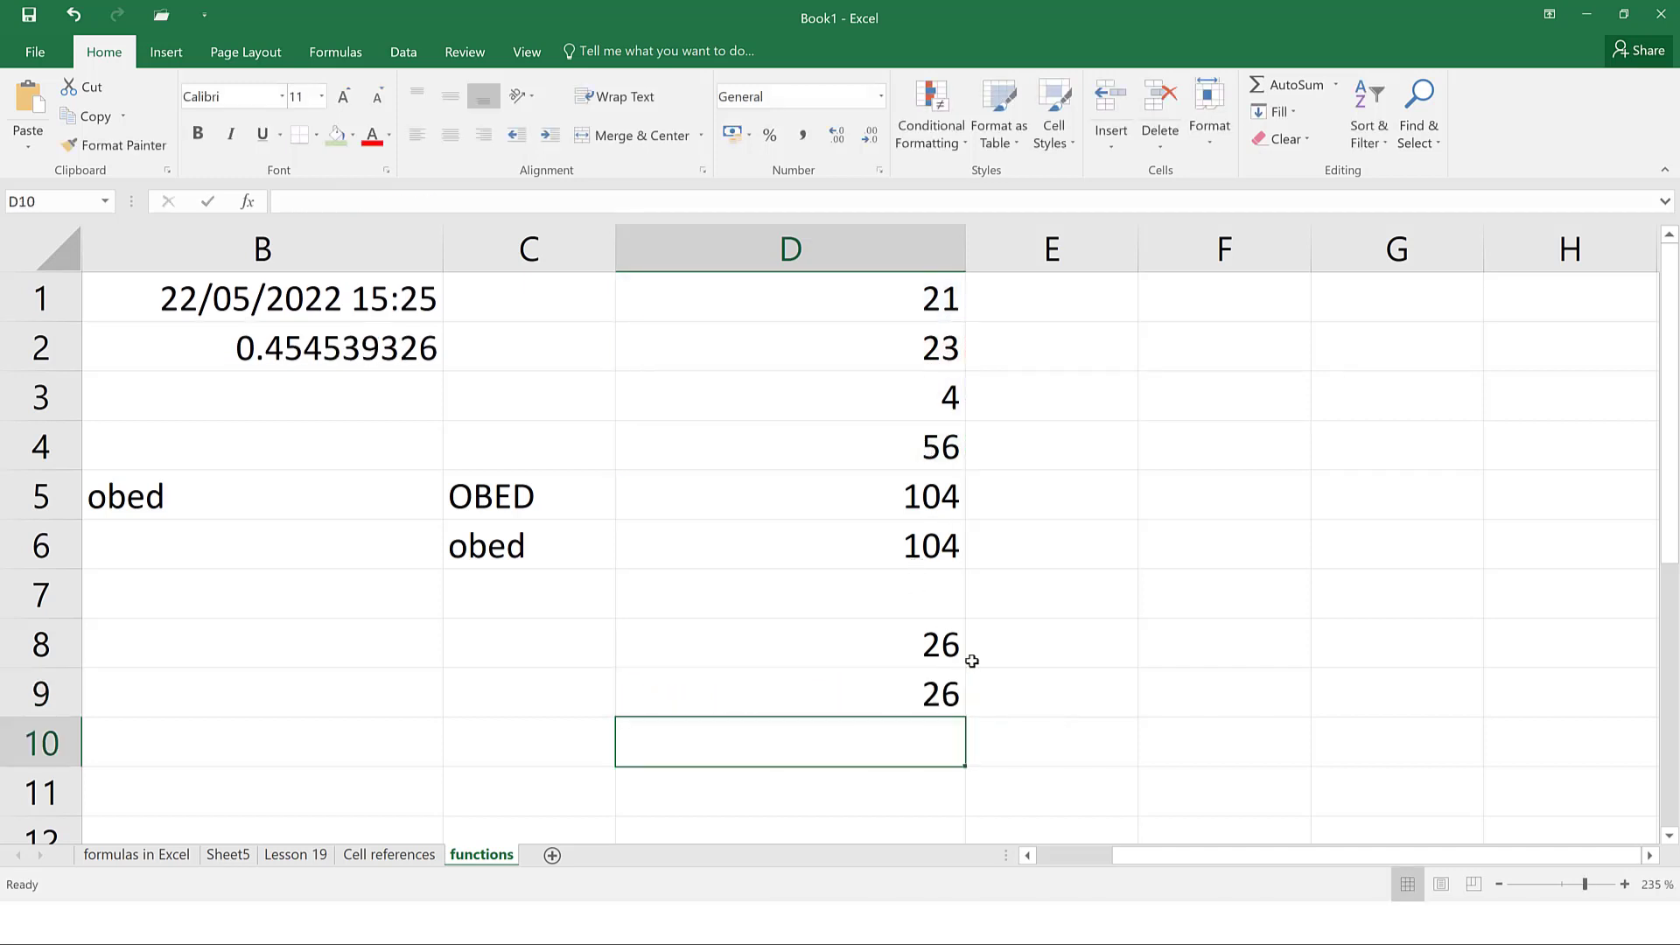
pyautogui.click(938, 707)
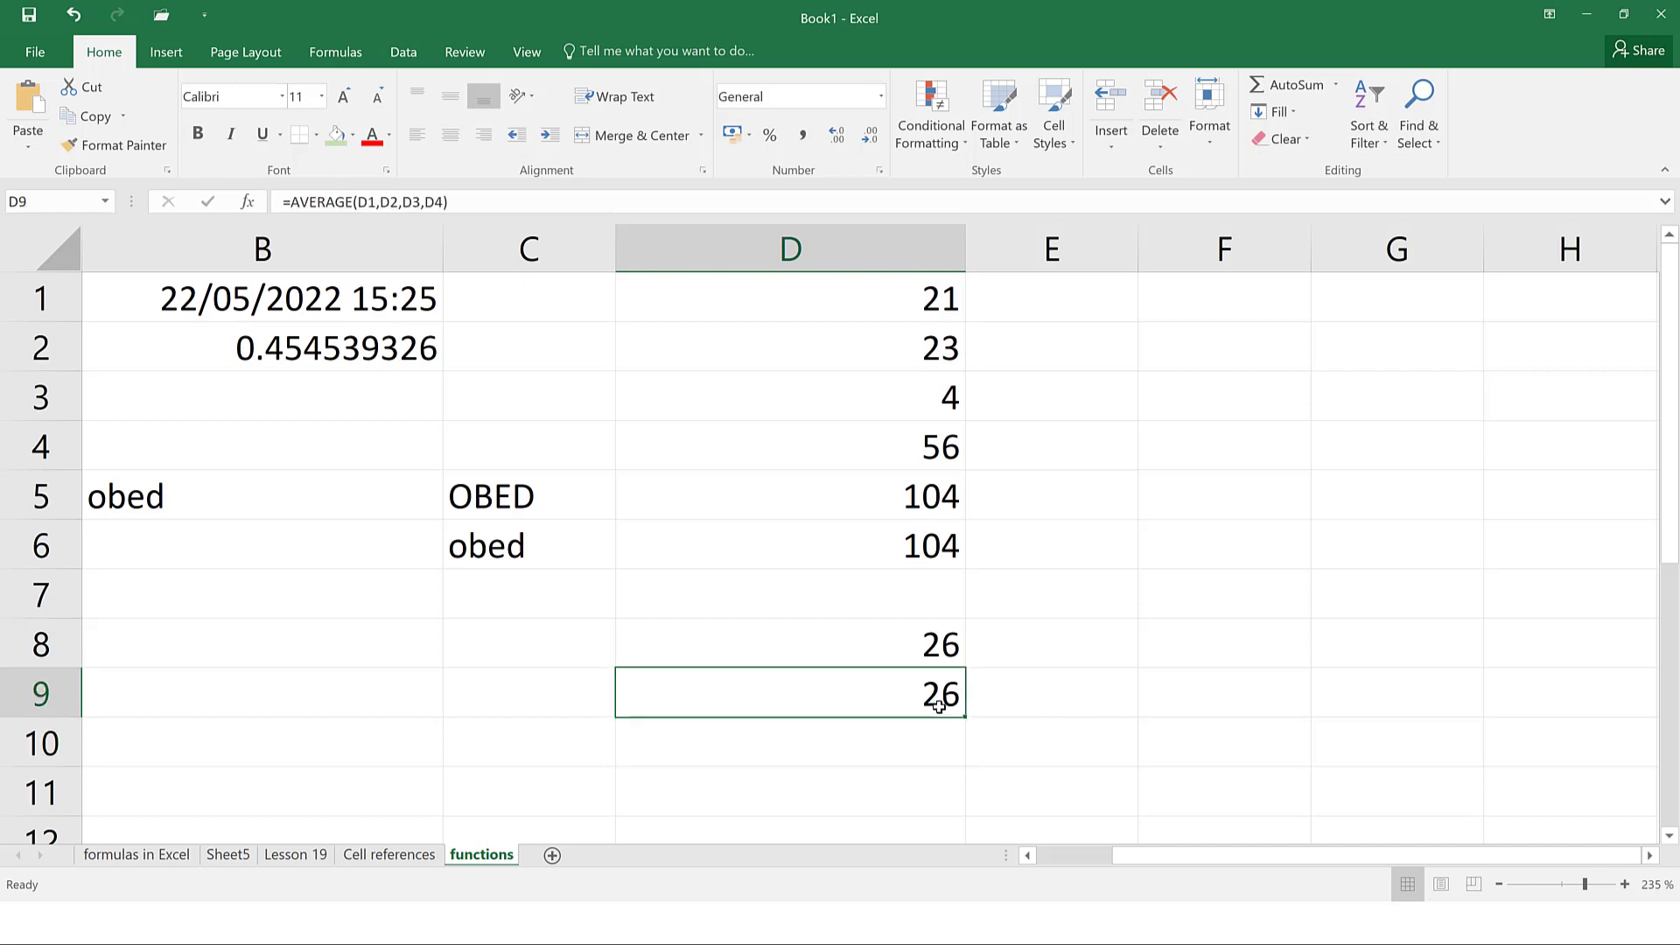
pyautogui.click(521, 201)
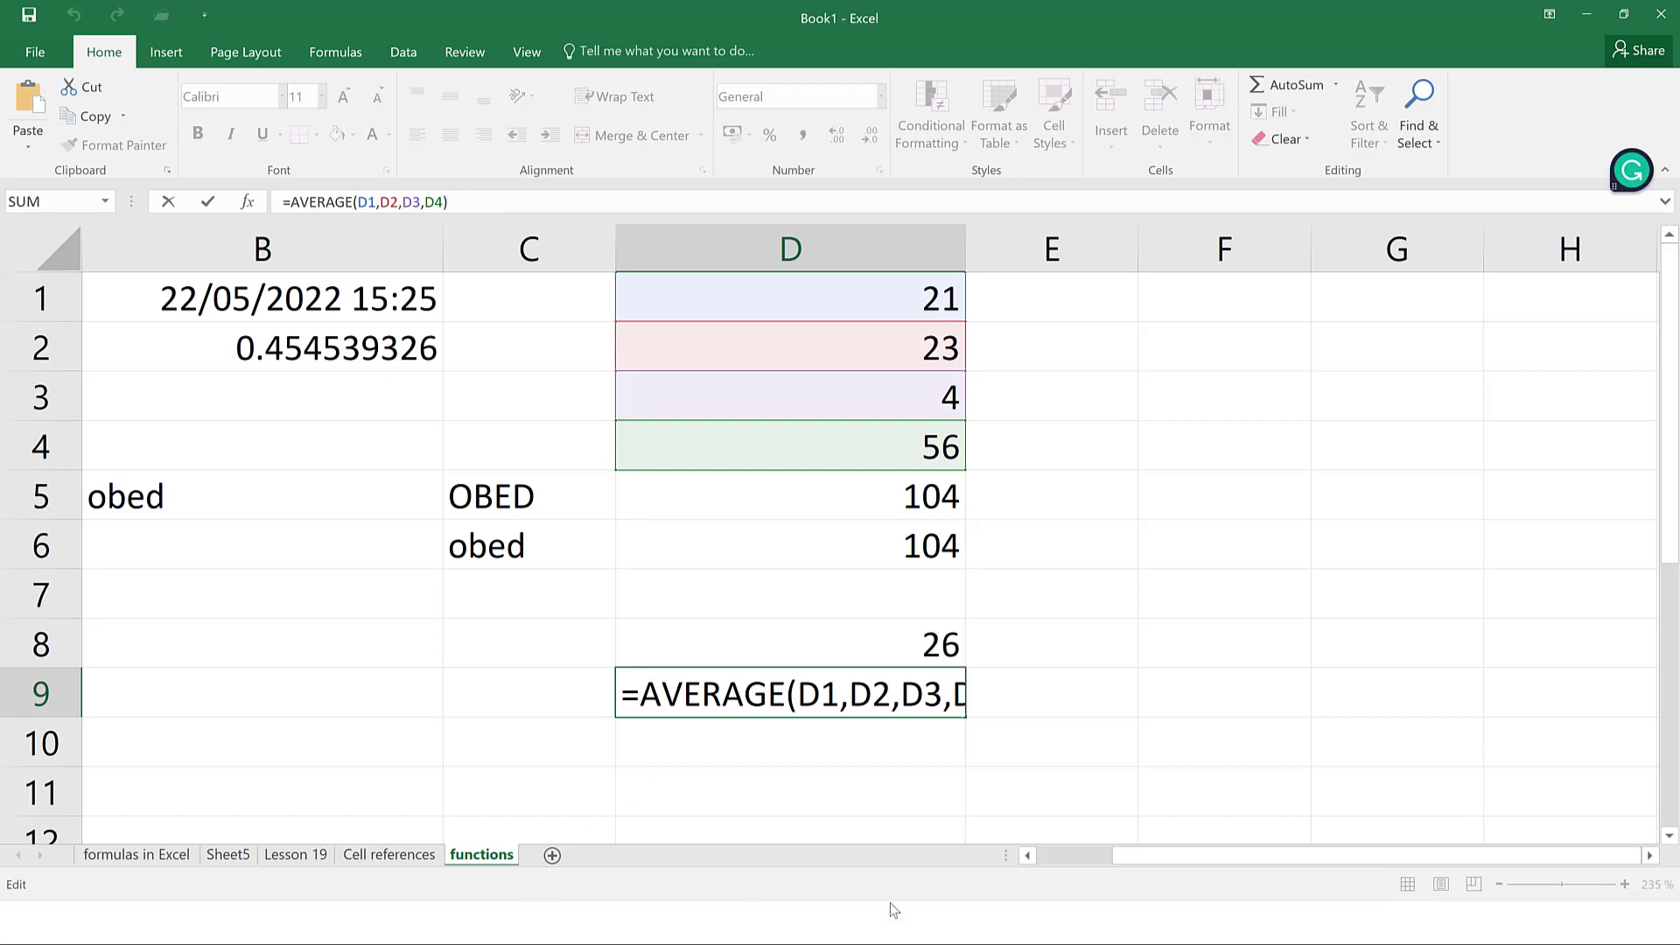
pyautogui.click(1092, 854)
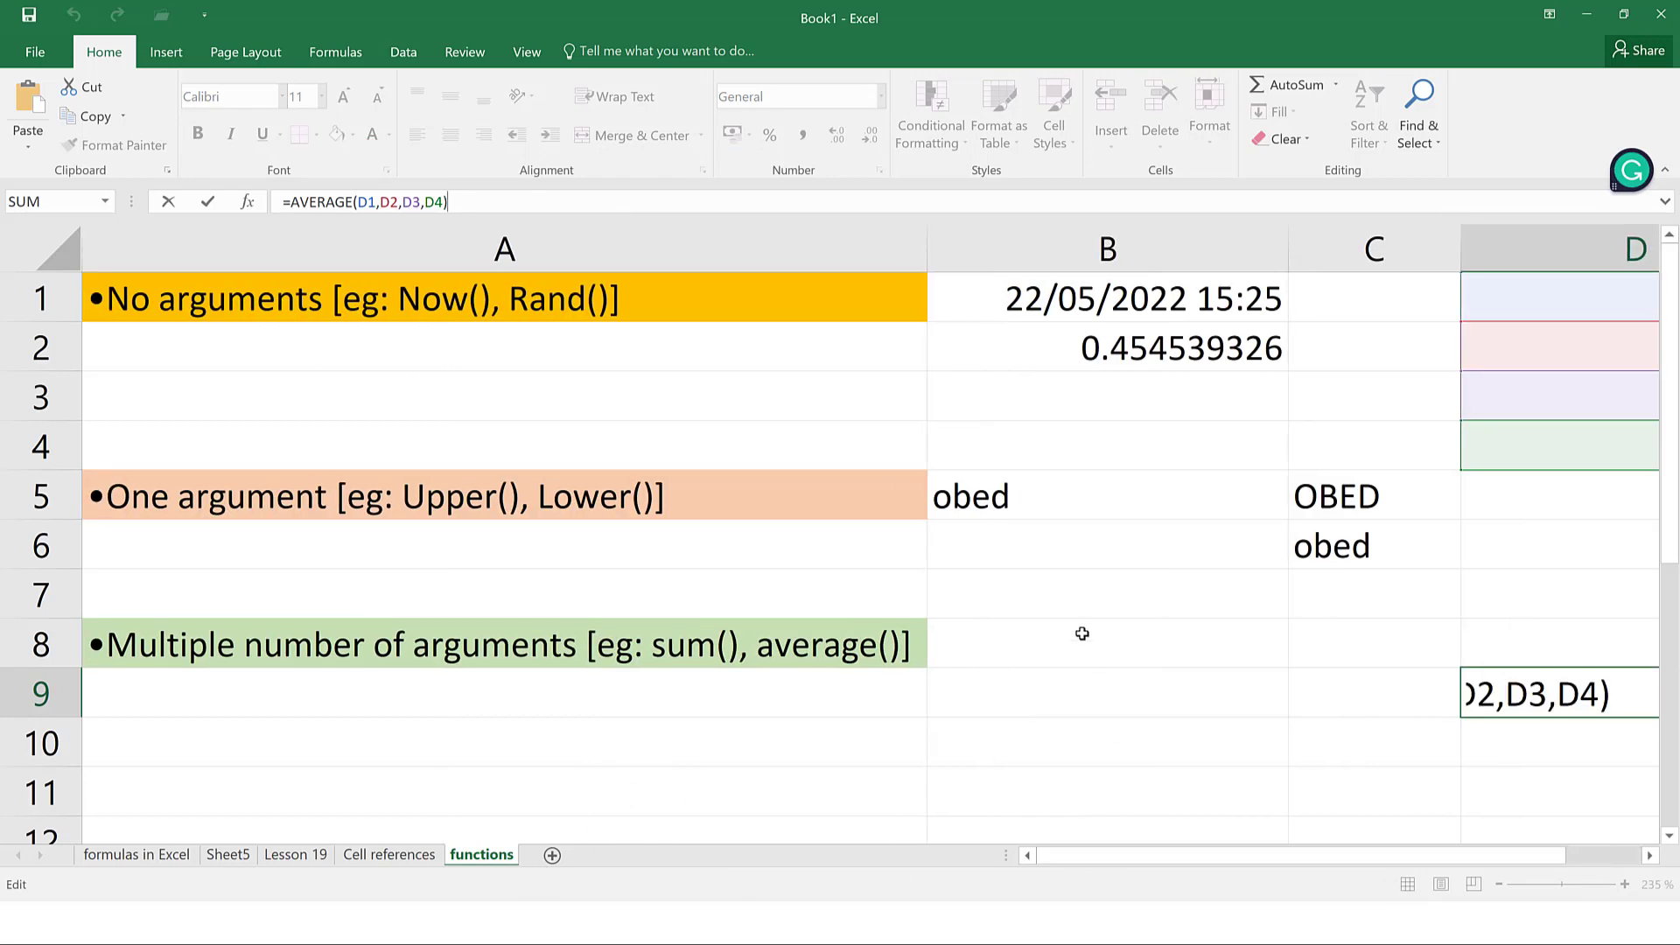